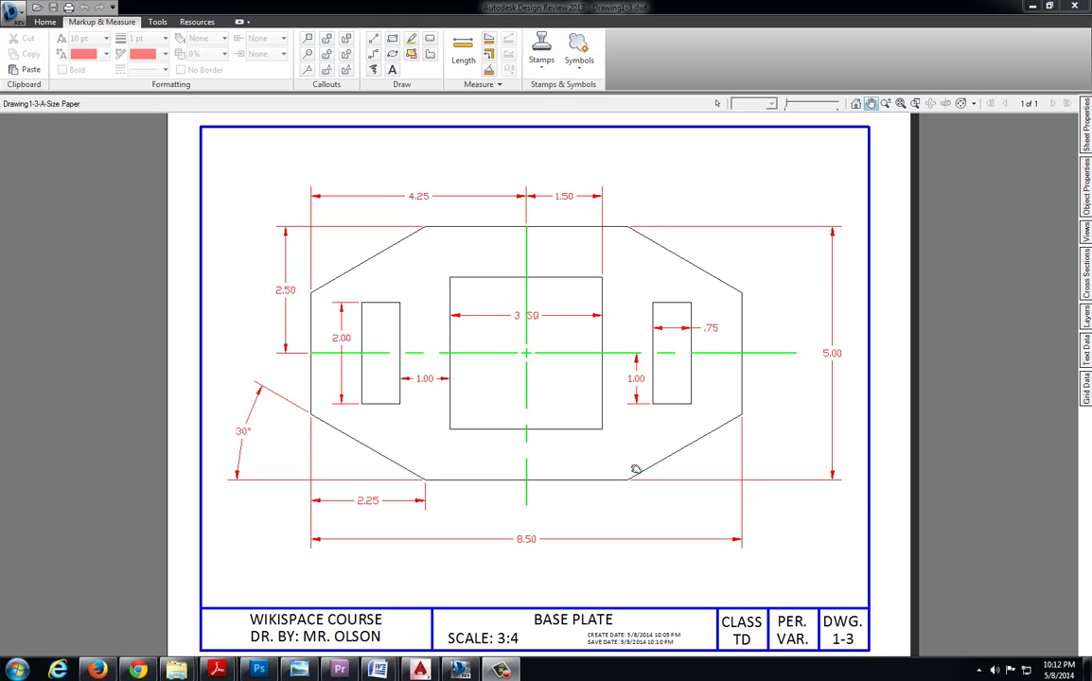
Circle the 8.50 overall width and 5.00 overall height dimensions with the yellow highlighter.
left_click(411, 38)
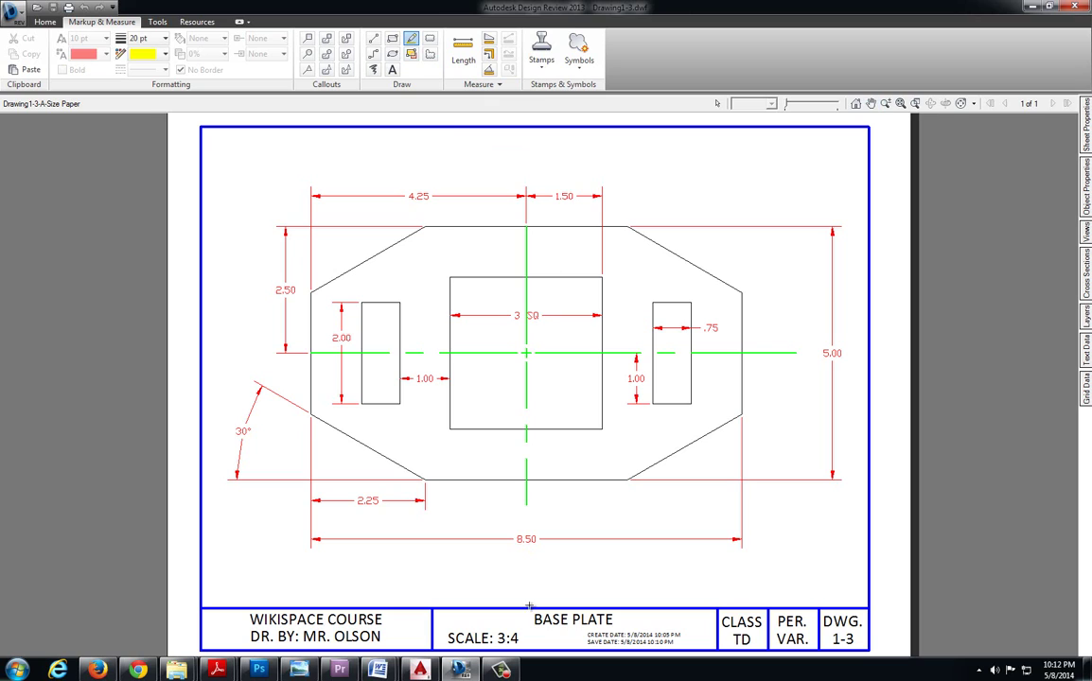
mouse_move(510, 554)
left_mouse_down()
mouse_move(554, 538)
mouse_move(538, 521)
mouse_move(499, 534)
mouse_move(503, 553)
mouse_move(535, 559)
left_mouse_up()
mouse_move(818, 369)
left_mouse_down()
mouse_move(849, 335)
mouse_move(806, 334)
mouse_move(821, 377)
left_mouse_up()
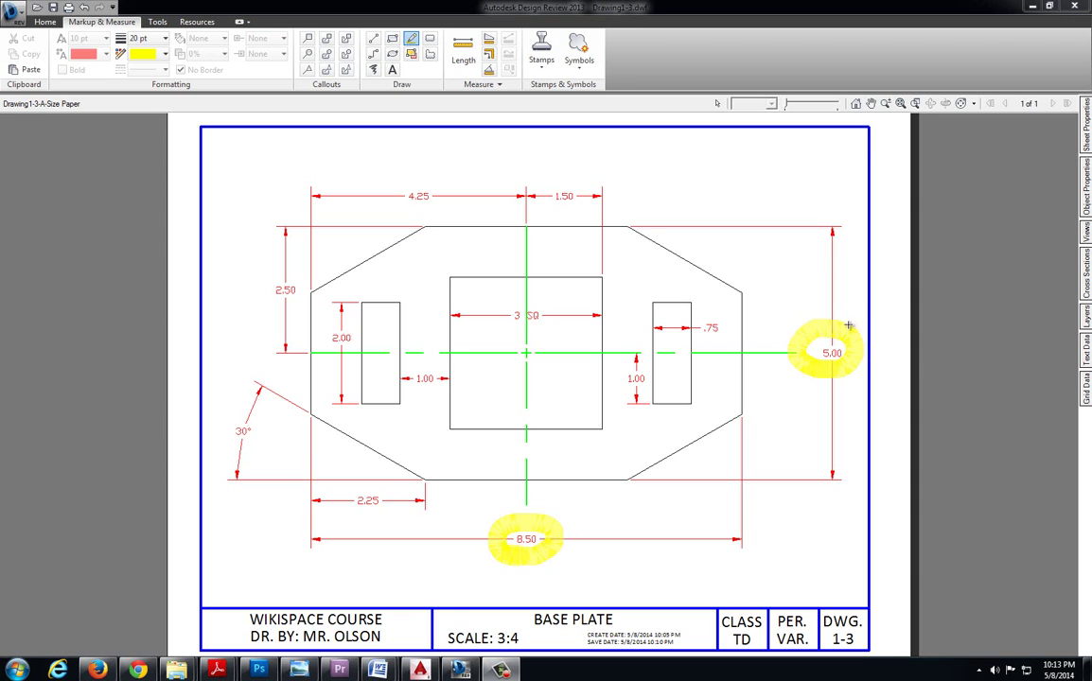
In AutoCAD, start a new drawing from the template saved on the desktop.
left_click(419, 670)
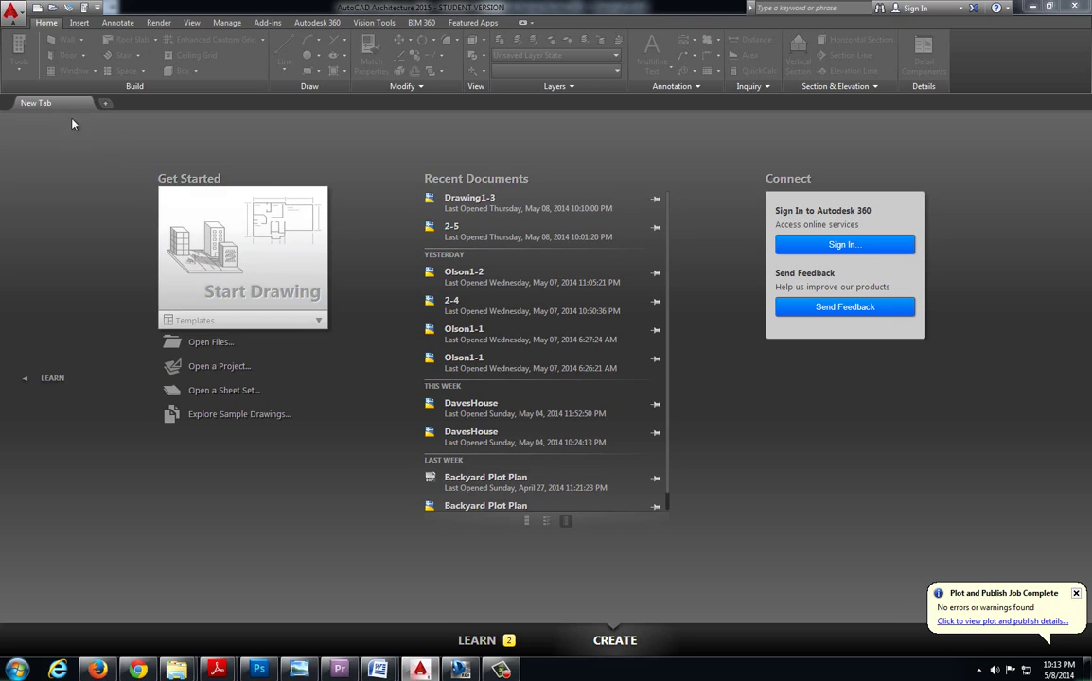
left_click(9, 10)
left_click(37, 70)
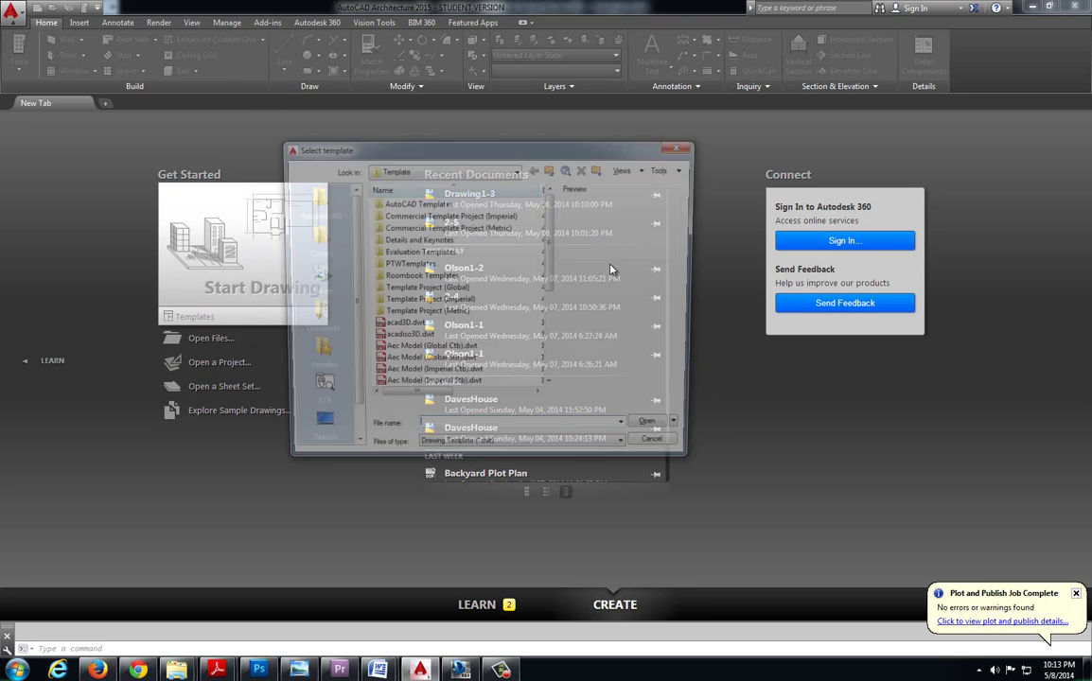
scroll(455, 303, "down", 5)
left_click(314, 430)
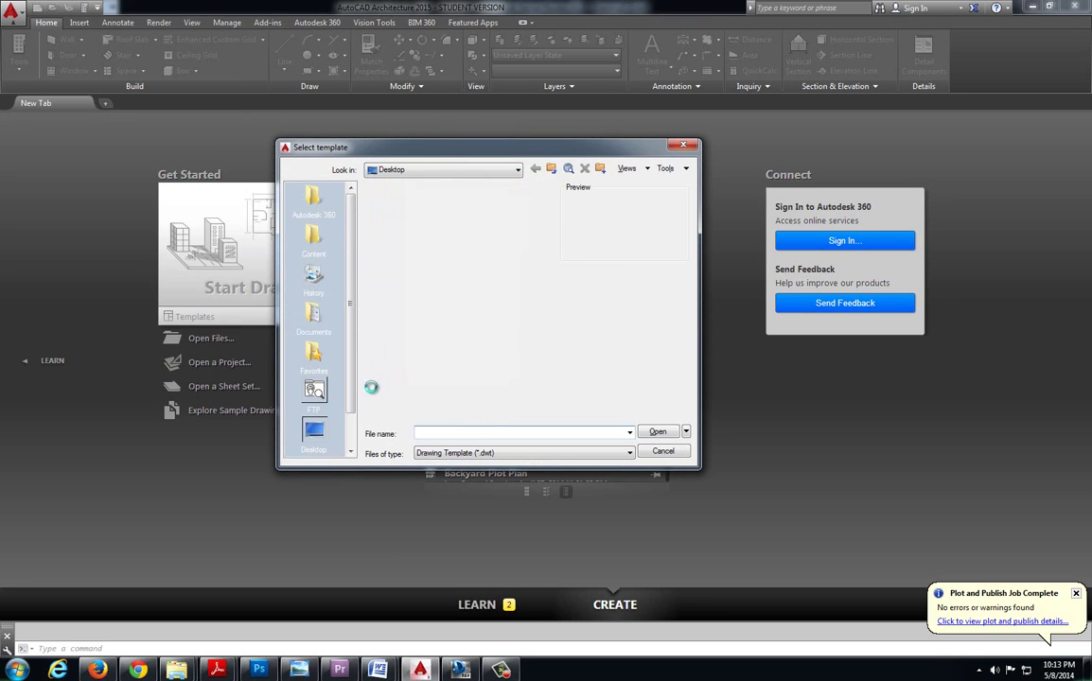
scroll(492, 302, "down", 5)
double_click(402, 385)
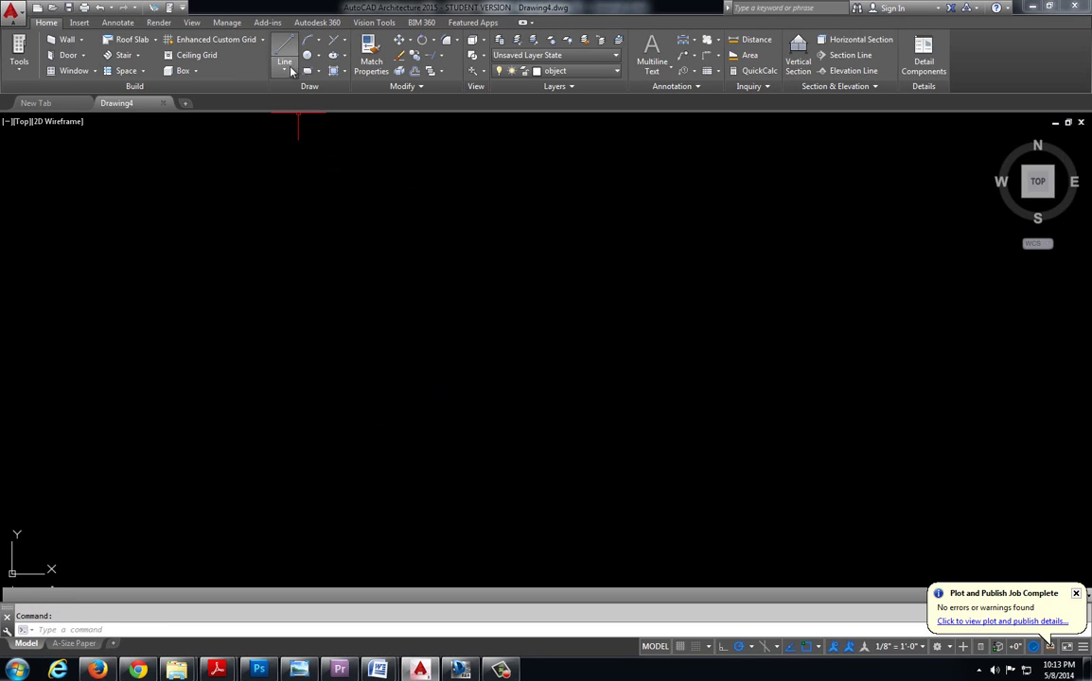
Draw the outline with LINE segments of 8.5, 5 and 8.5, then minimise AutoCAD.
left_click(287, 50)
left_click(287, 246)
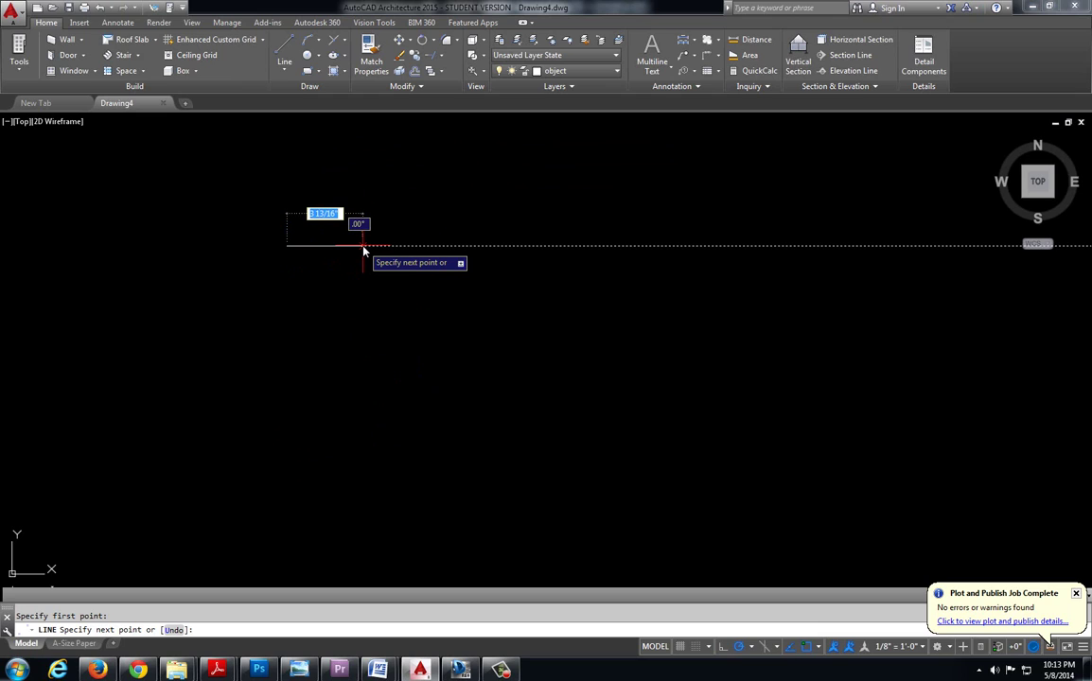
type("8.5")
key("Return")
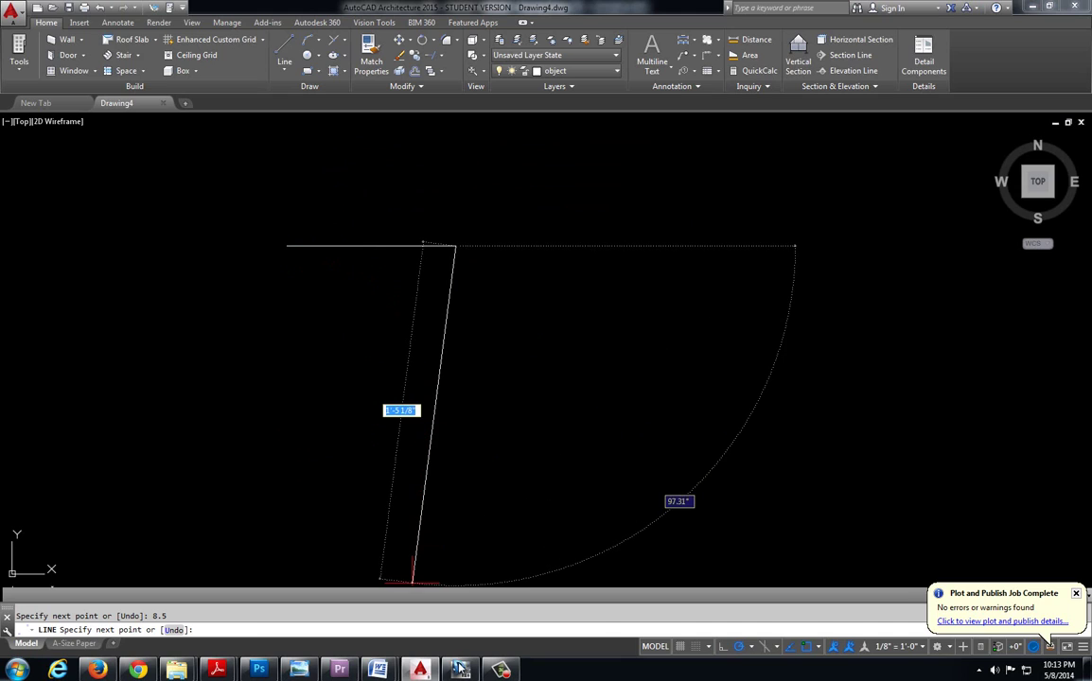
left_click(461, 669)
left_click(460, 669)
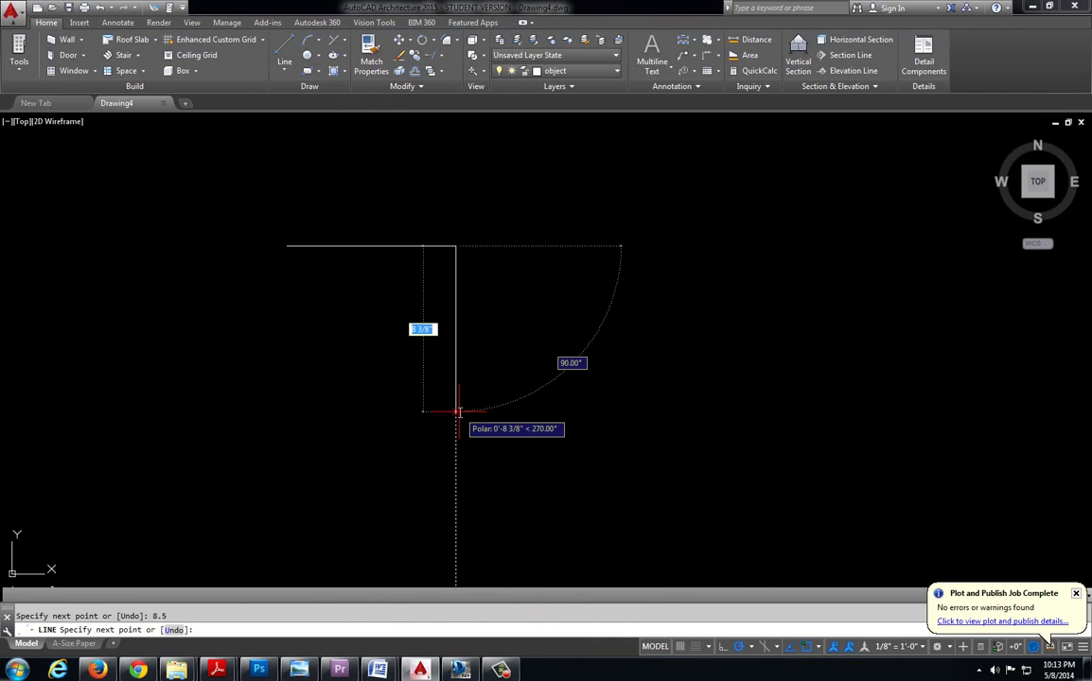
type("5")
key("Return")
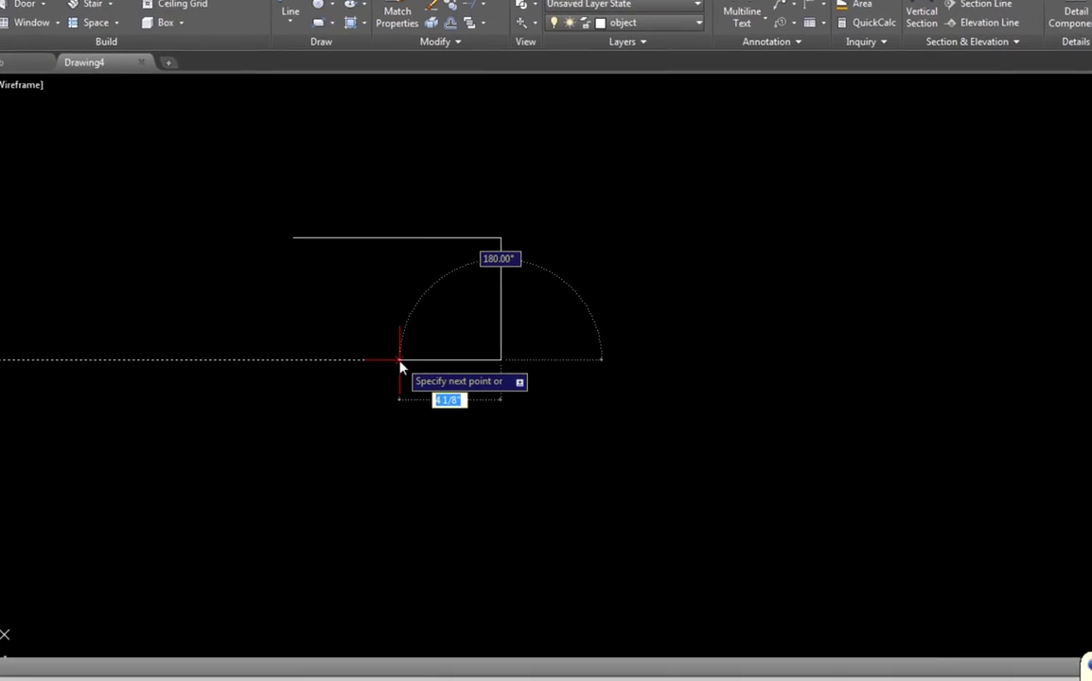
type("8.5")
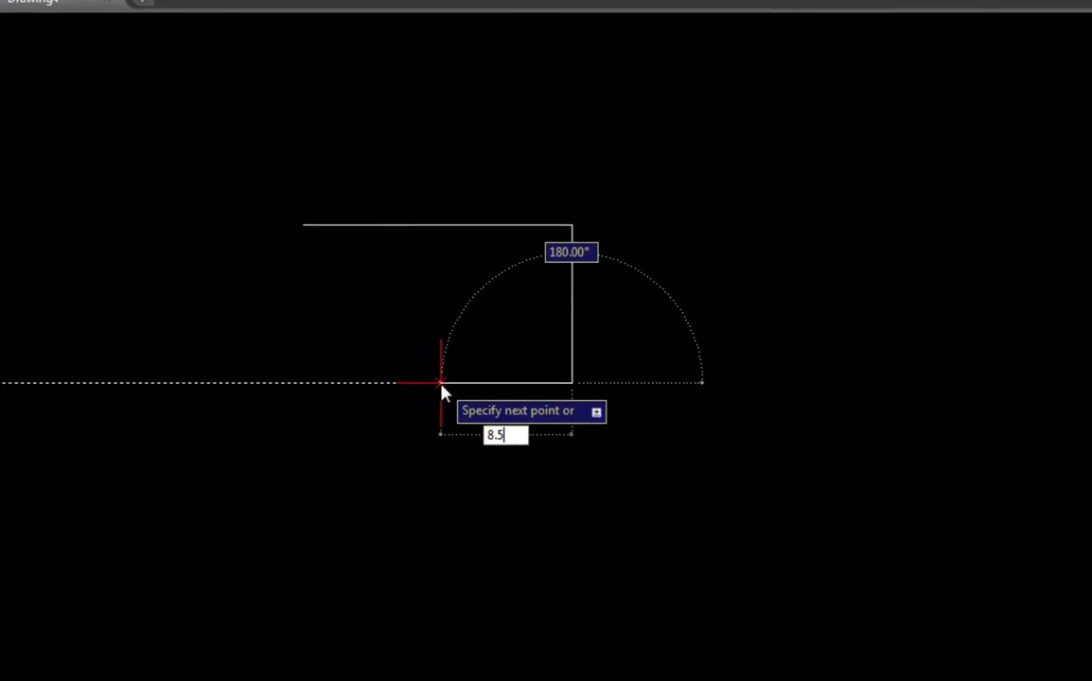
key("Return")
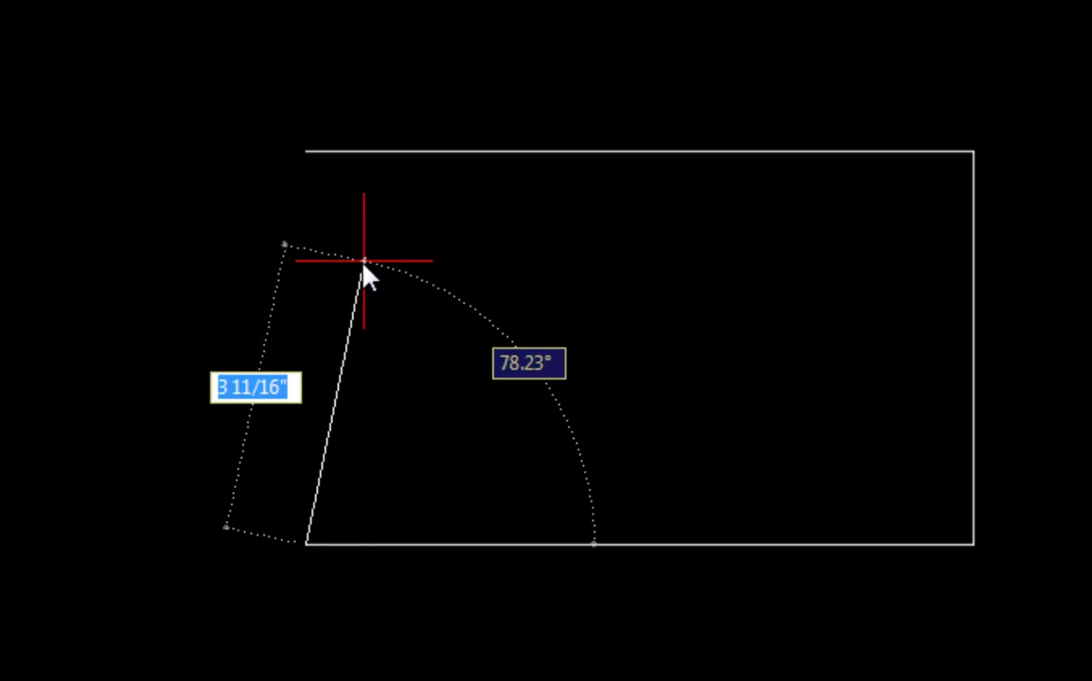
middle_click_drag(362, 265, 558, 336)
scroll(559, 336, "up", 2)
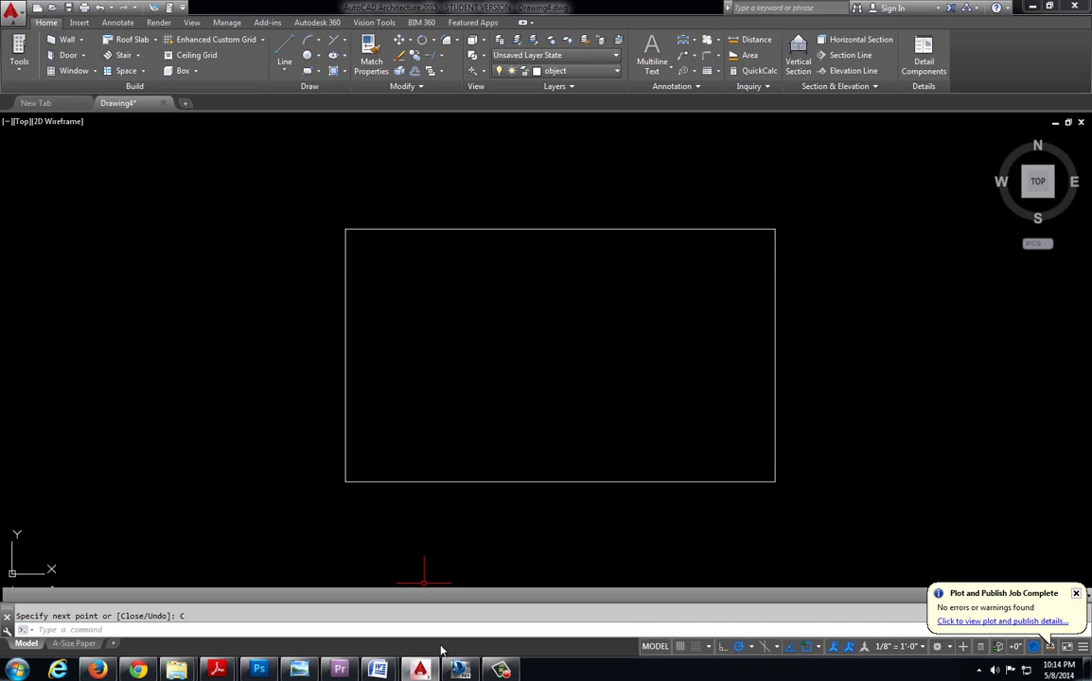
left_click(422, 670)
Redraw larger yellow loops around the 8.50 and 5.00 dimensions.
left_click(461, 670)
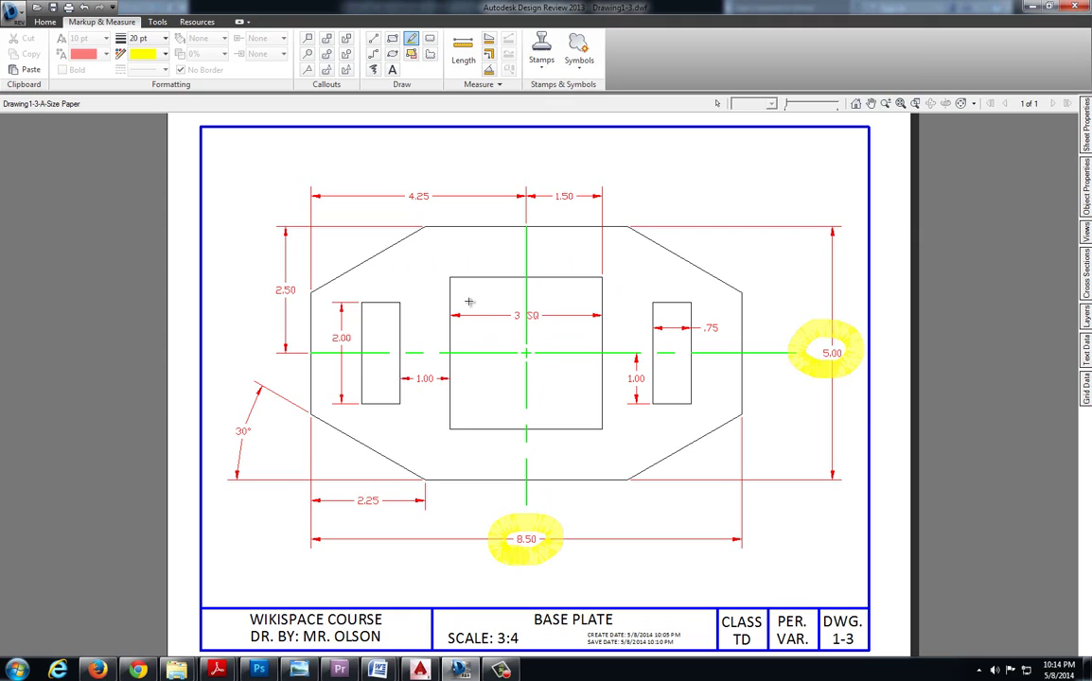
mouse_move(468, 506)
left_mouse_down()
mouse_move(511, 500)
mouse_move(485, 518)
mouse_move(565, 556)
left_mouse_up()
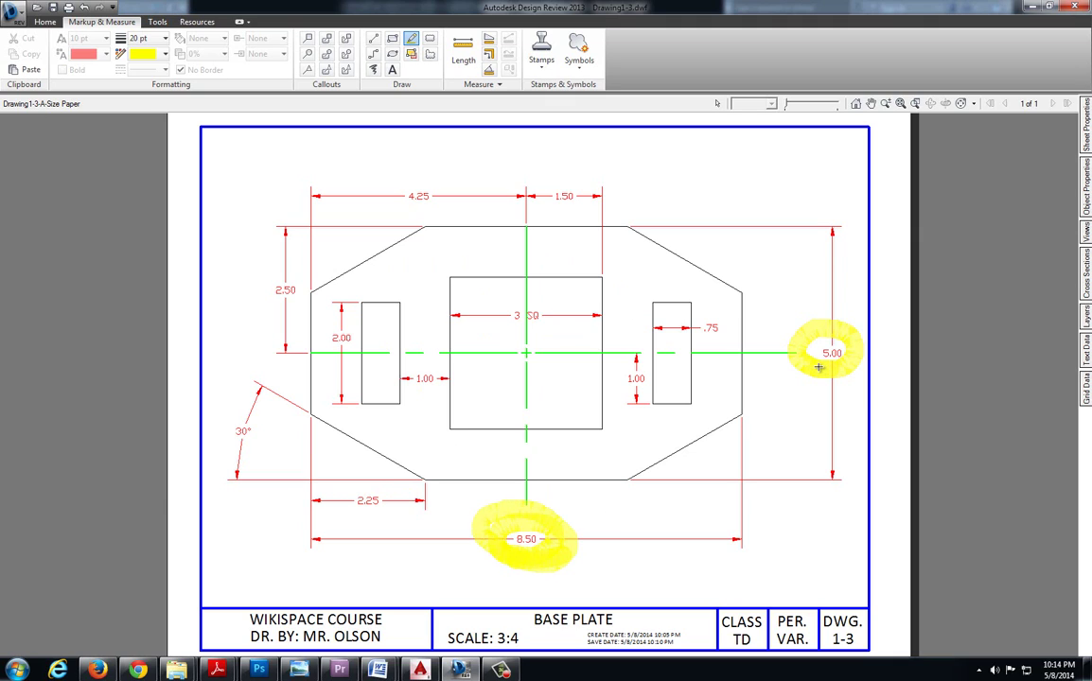
mouse_move(819, 367)
left_mouse_down()
mouse_move(864, 350)
mouse_move(813, 330)
mouse_move(799, 368)
mouse_move(834, 367)
left_mouse_up()
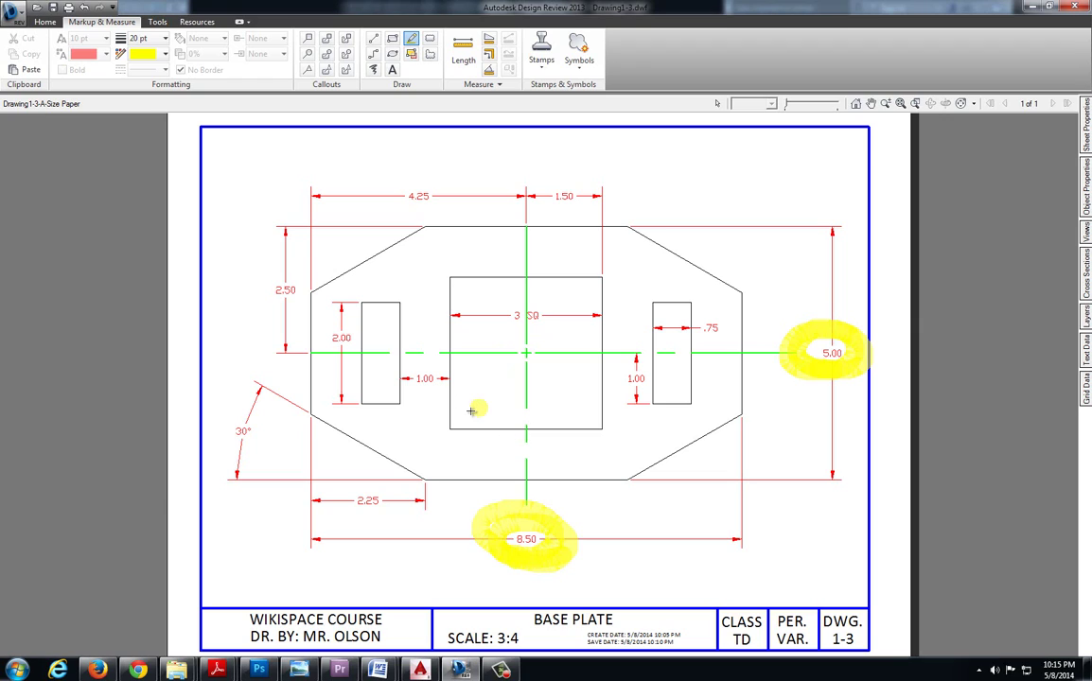
Dot three spots inside the centre square and circle its 3 SQ dimension.
left_click(560, 401)
left_click(560, 308)
left_click(492, 315)
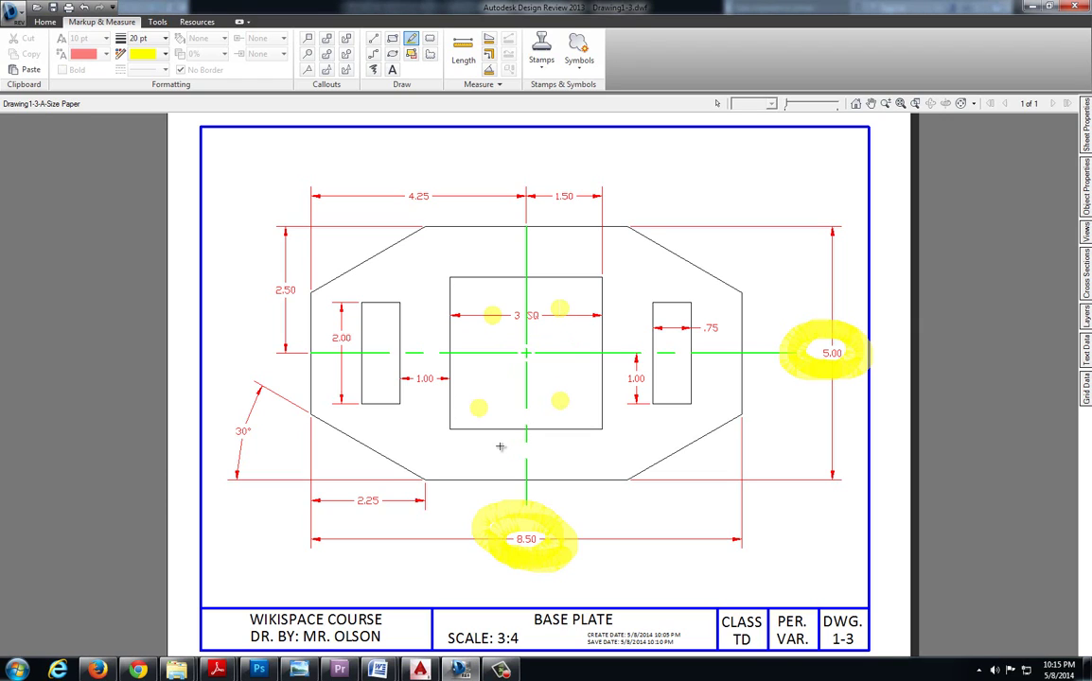
mouse_move(490, 312)
left_mouse_down()
mouse_move(547, 301)
mouse_move(509, 329)
left_mouse_up()
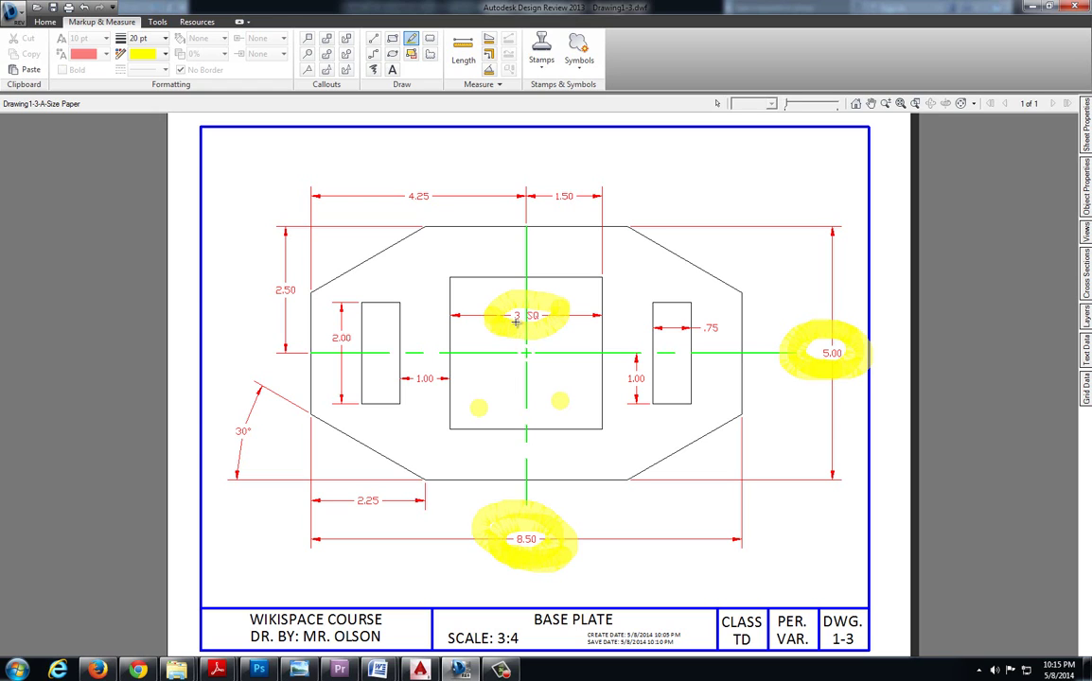
Add four more yellow dots around the 3 SQ loop inside the centre square.
scroll(525, 314, "up", 5)
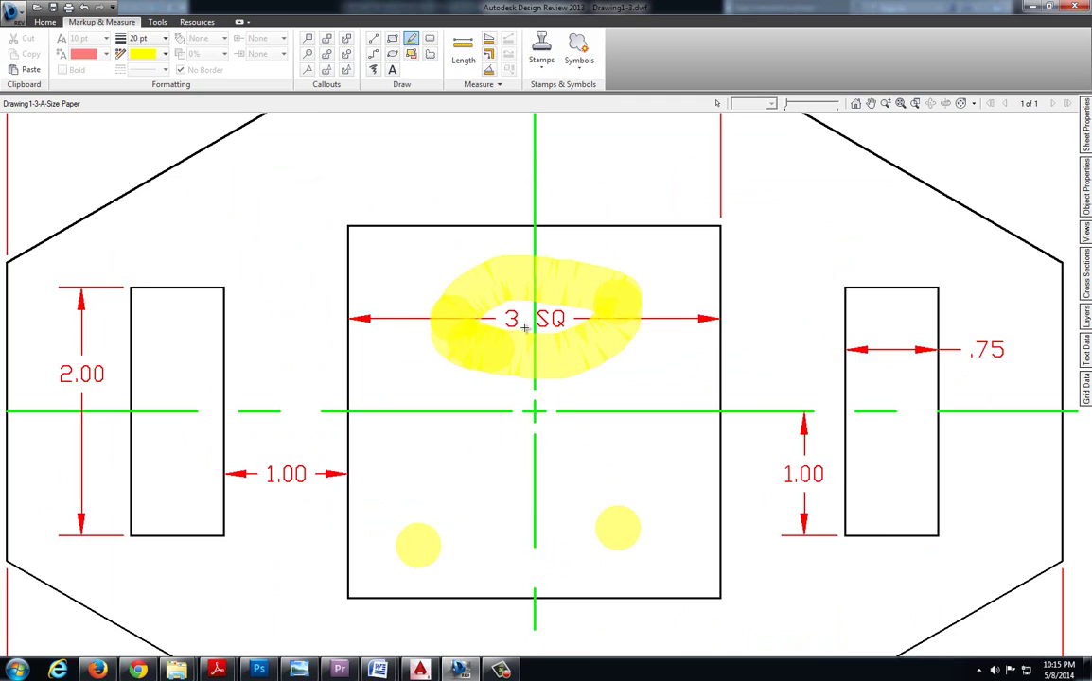
scroll(534, 347, "down", 2)
left_click(448, 355)
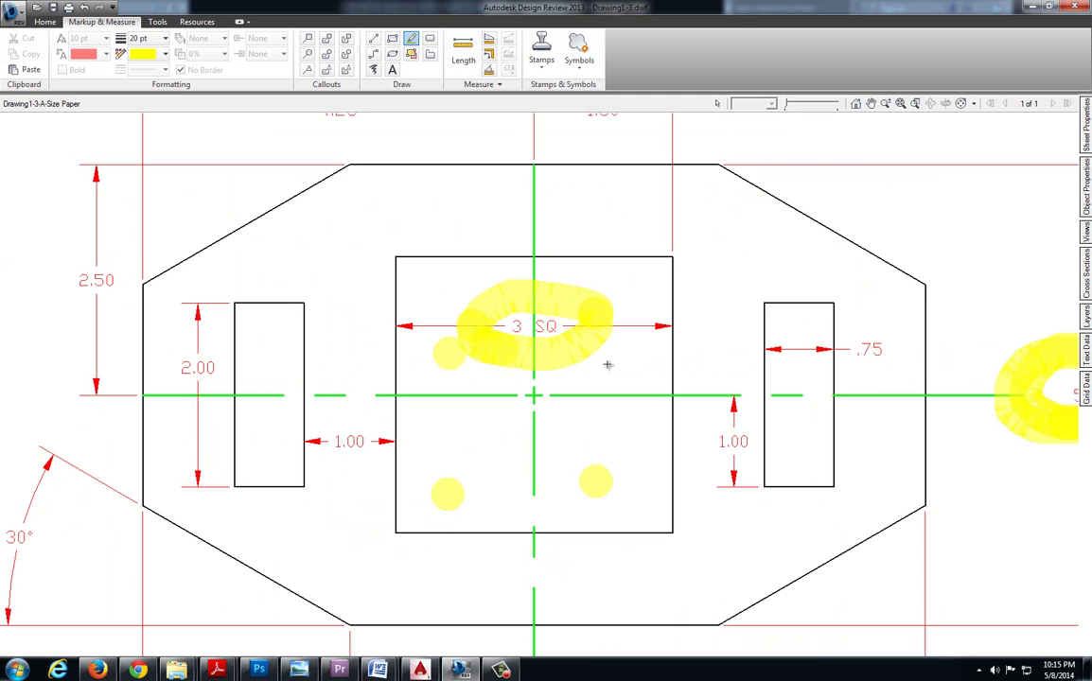
left_click(607, 366)
left_click(599, 484)
left_click(483, 493)
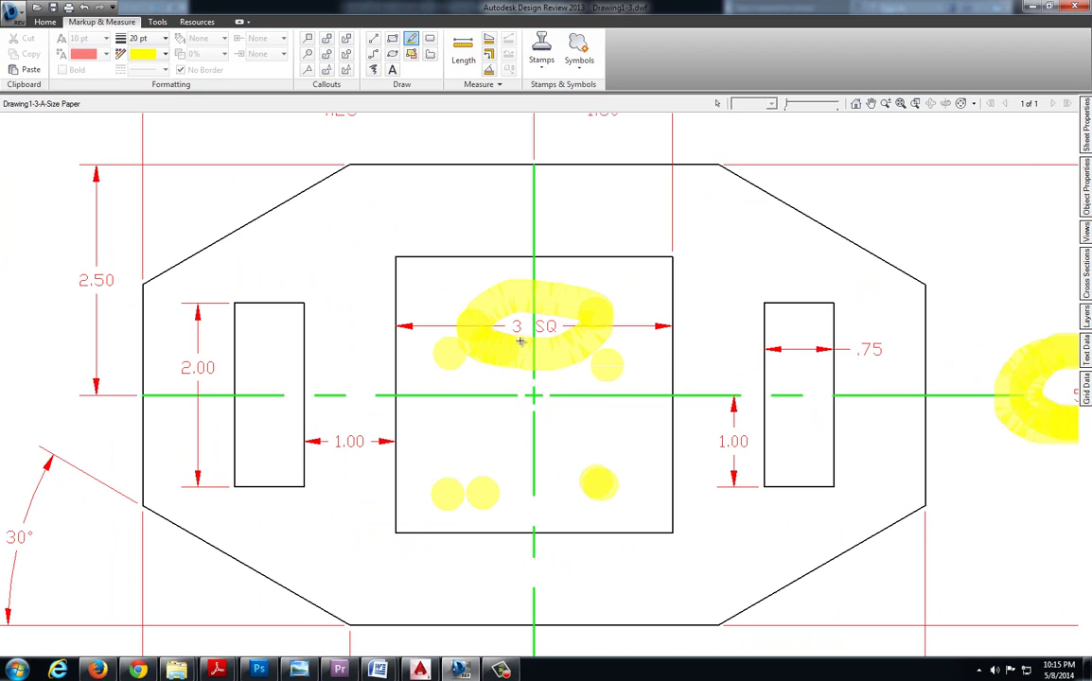
Trace the centre square's left, right, top and bottom edges in yellow.
left_click_drag(394, 250, 403, 406)
left_click_drag(672, 249, 674, 403)
left_click_drag(391, 256, 674, 253)
left_click_drag(413, 531, 669, 534)
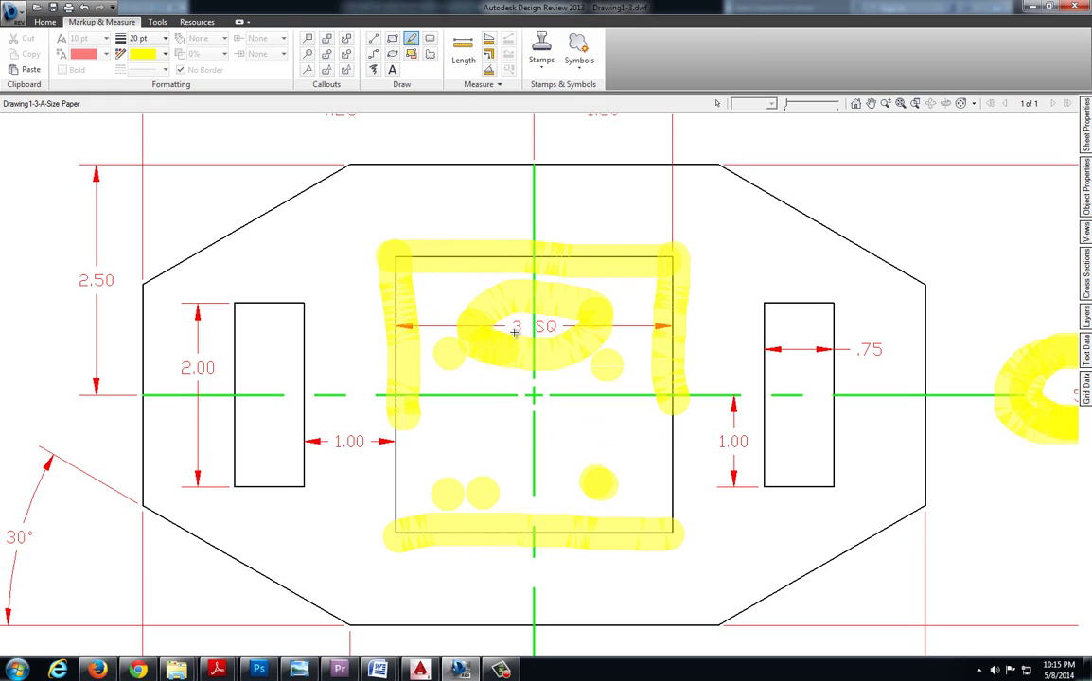
key("alt+Tab")
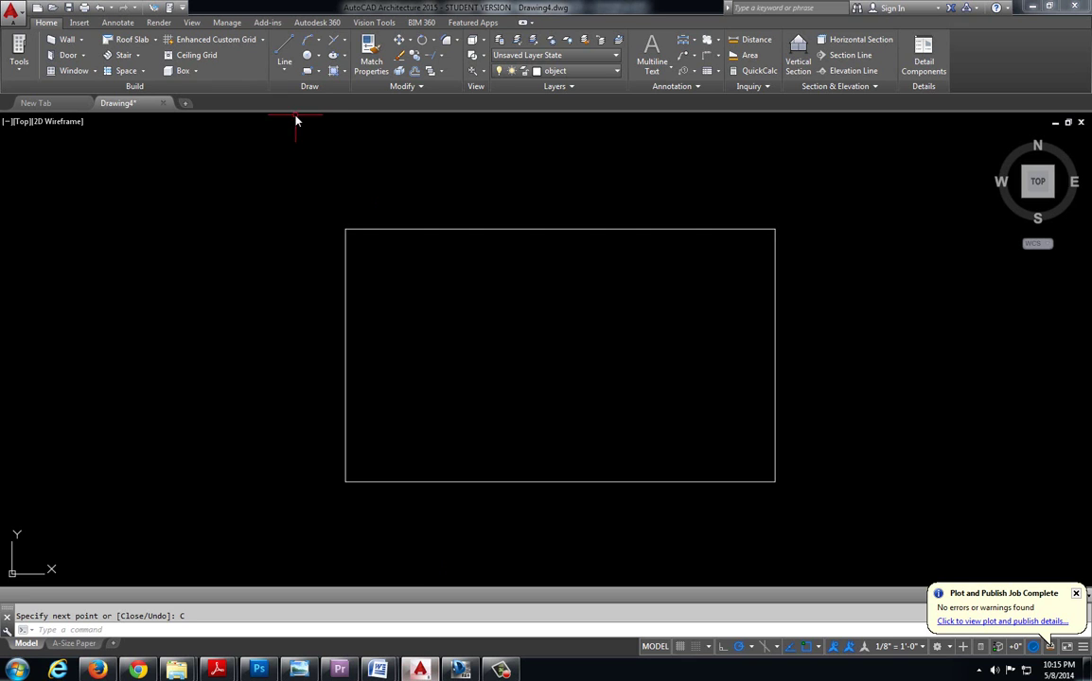
left_click(284, 49)
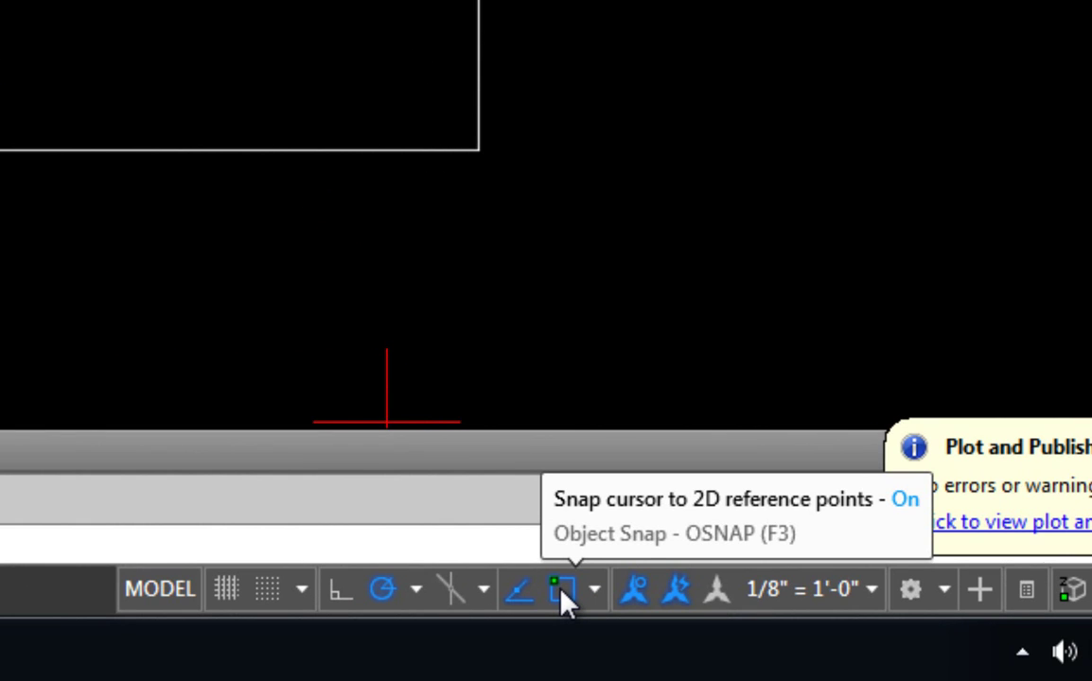
Turn on the Midpoint and Center object snaps from the OSNAP menu.
right_click(563, 599)
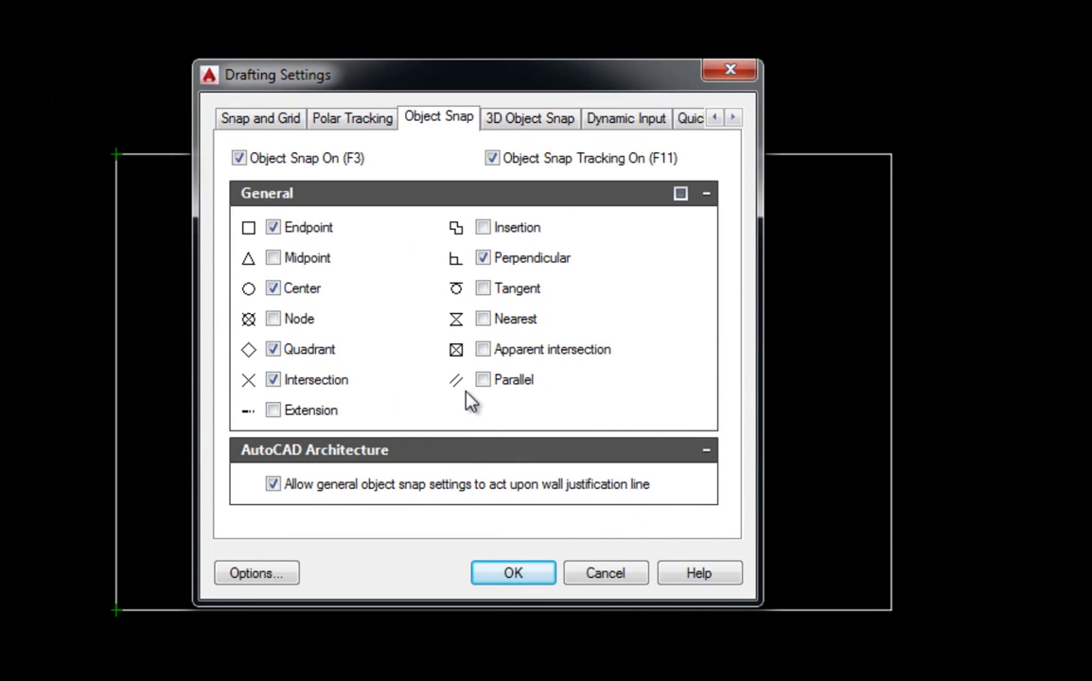
left_click(273, 258)
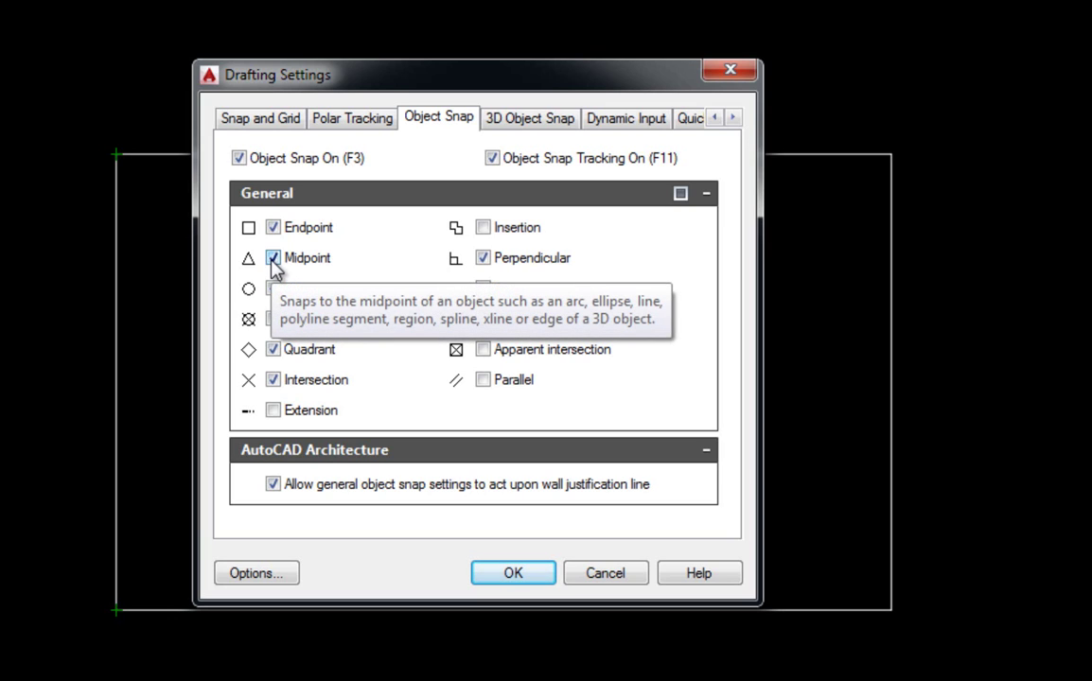
left_click(274, 289)
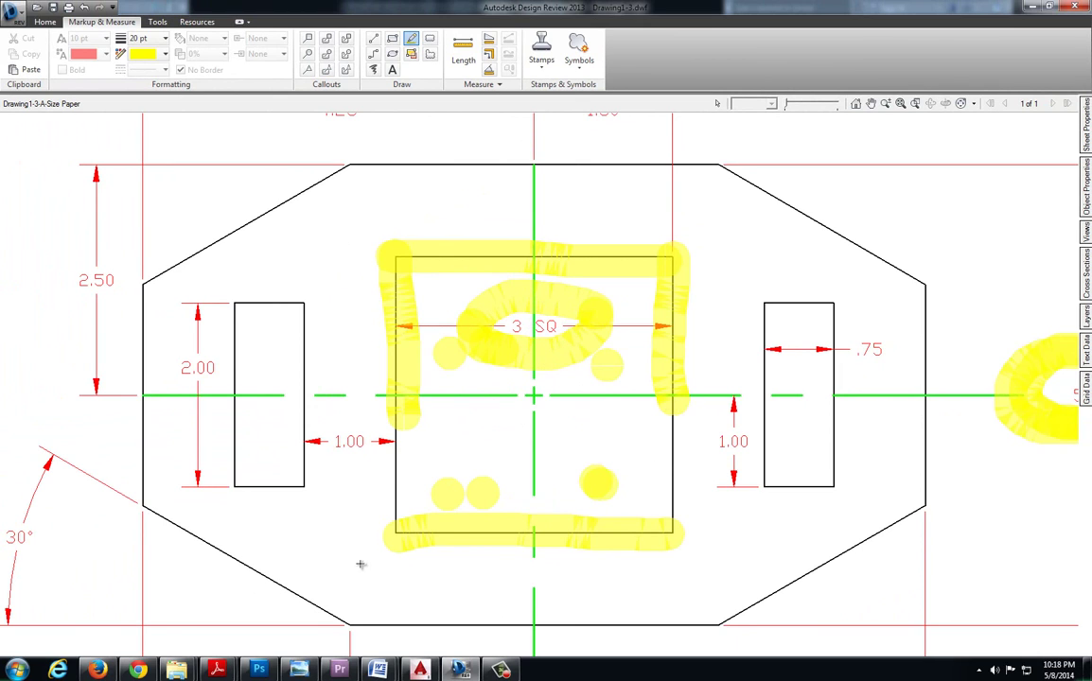
Start a line 1.5 left of centre, drawing 1.5 up and a 3-unit top edge.
left_click(420, 670)
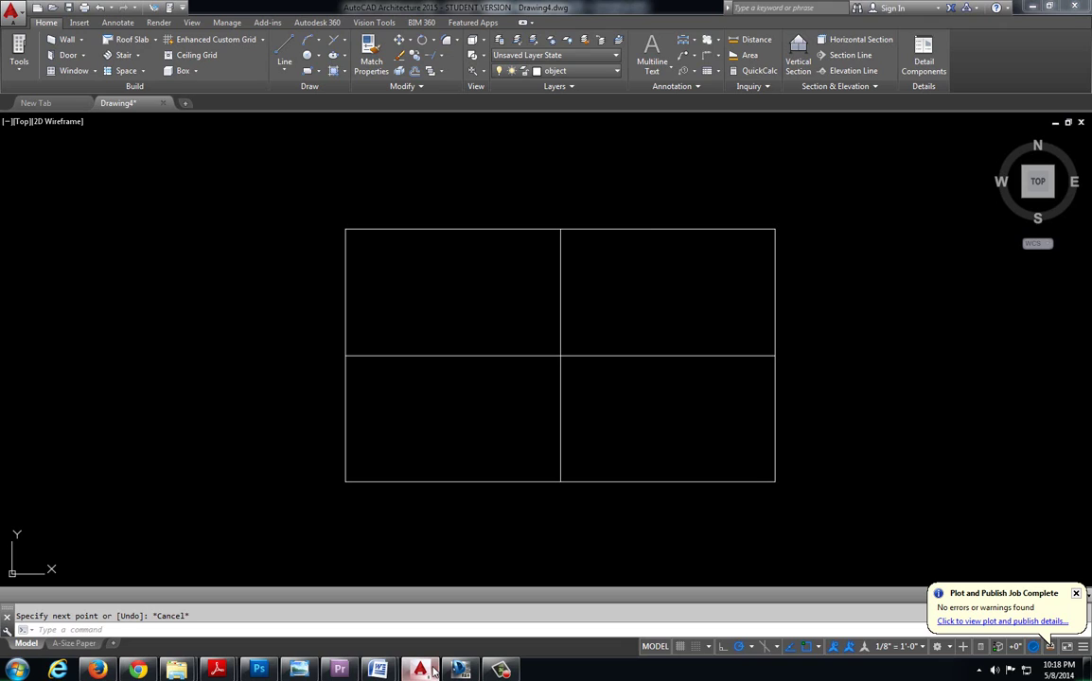
left_click(283, 52)
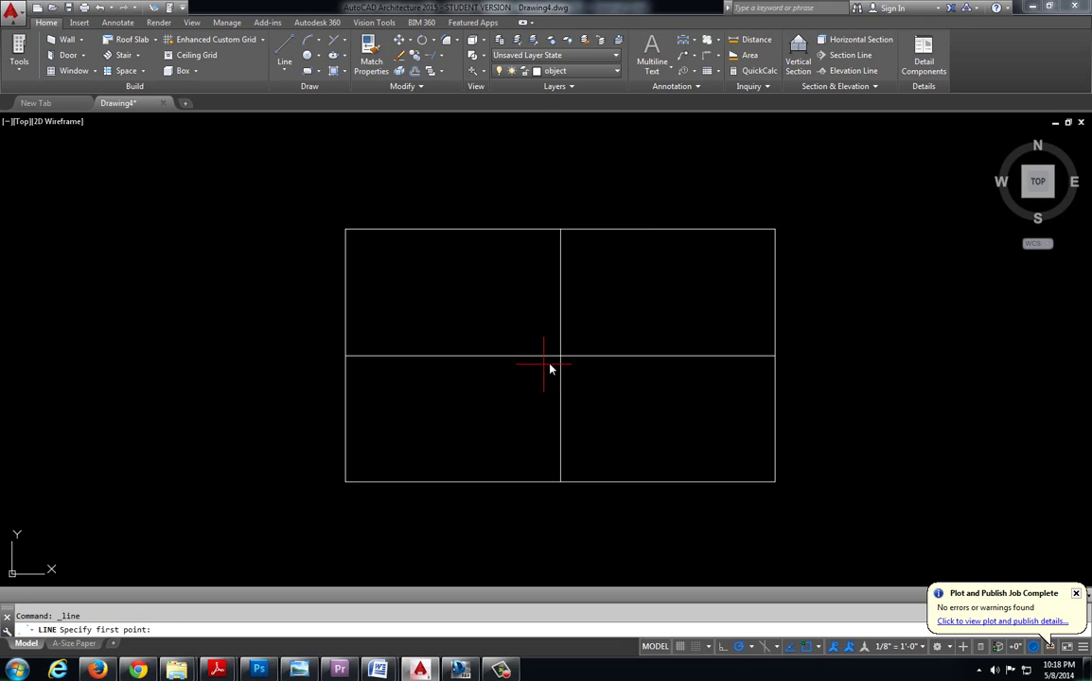
scroll(560, 359, "up", 4)
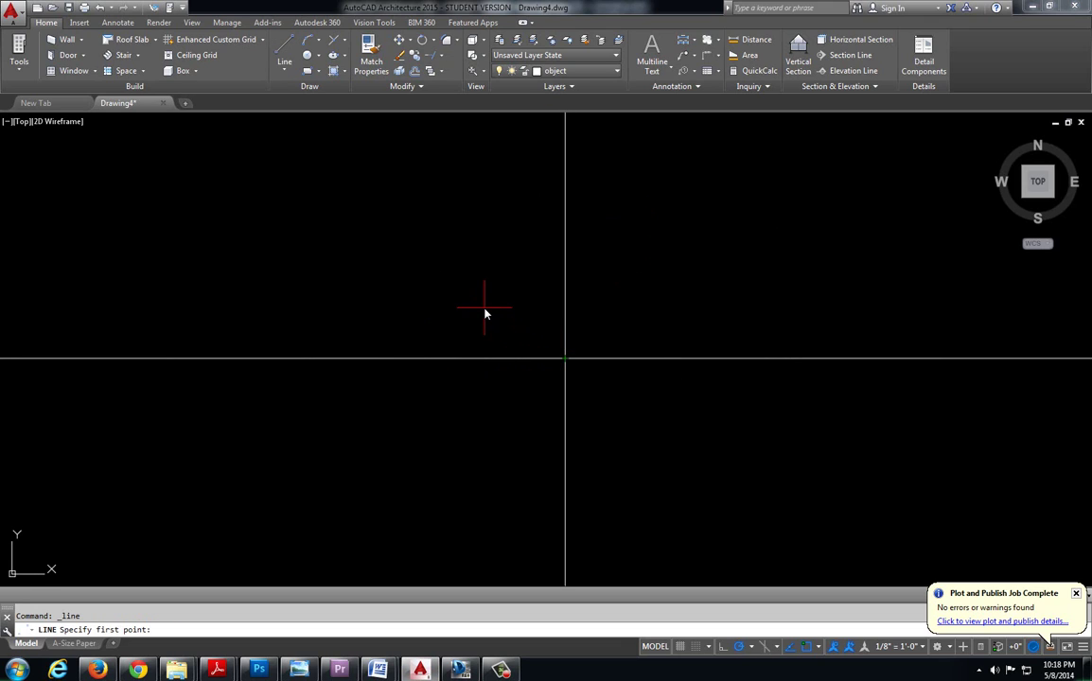
scroll(485, 313, "down", 4)
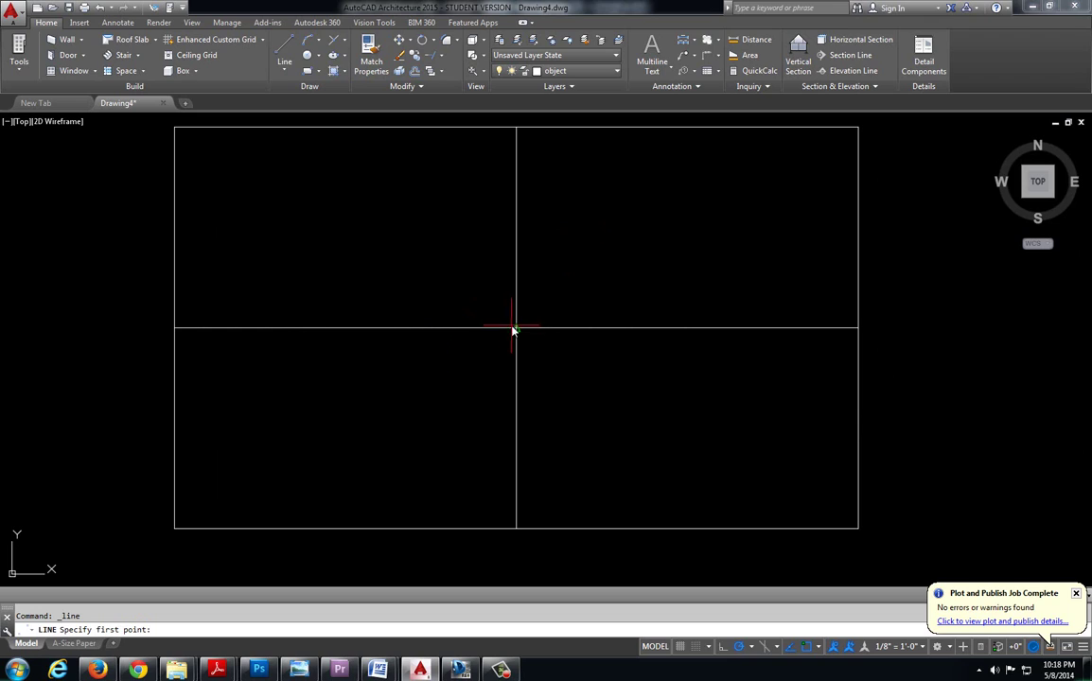
mouse_move(516, 328)
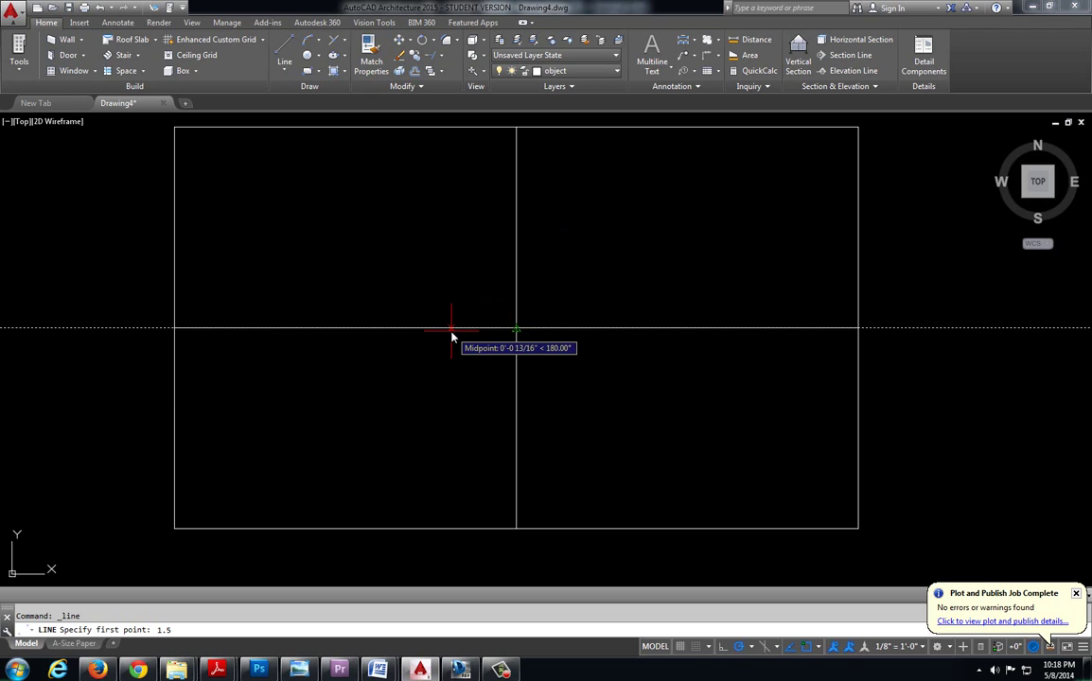
key("Return")
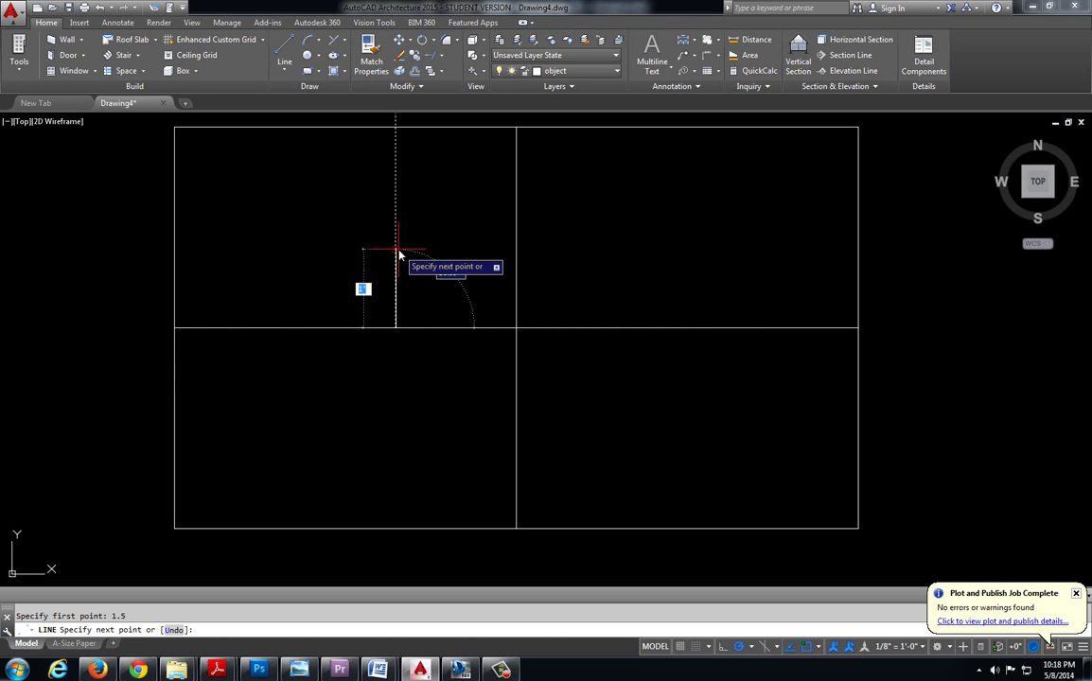
type("1.5")
key("Return")
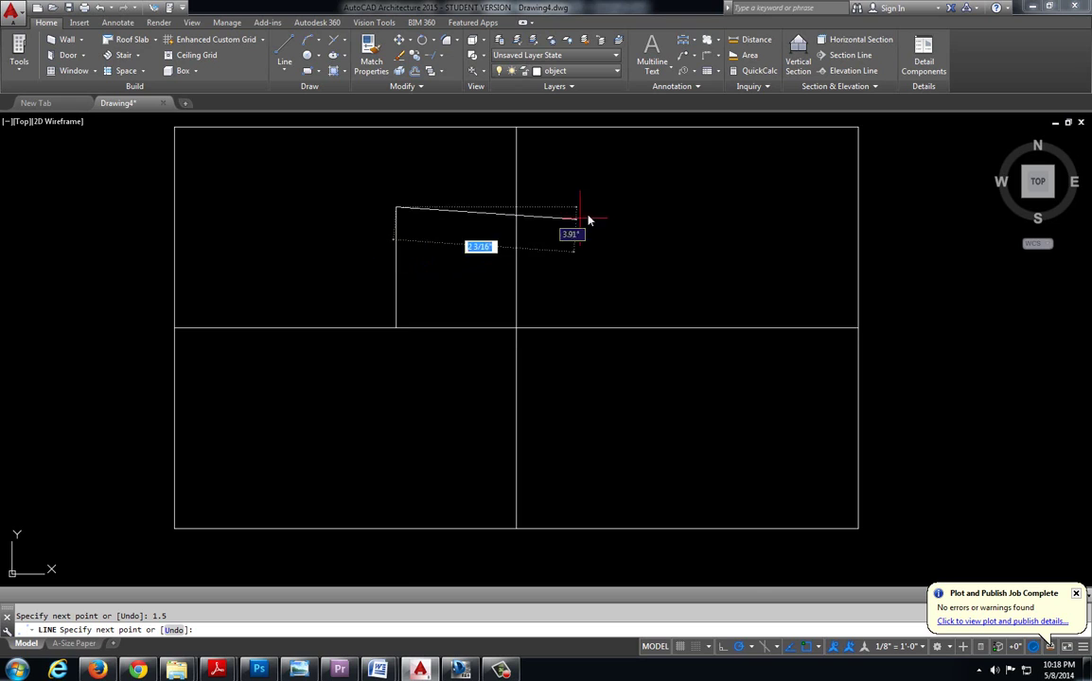
type("3")
key("Return")
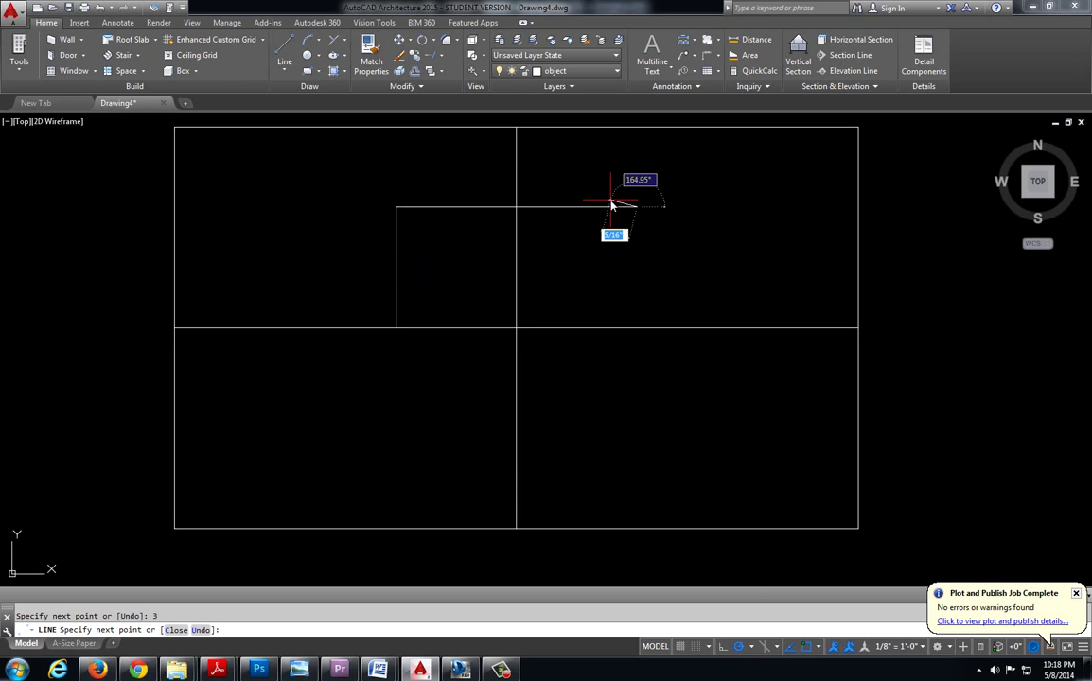
Add the 3-unit right and bottom edges, close the square, and switch to Design Review.
type("3")
key("Return")
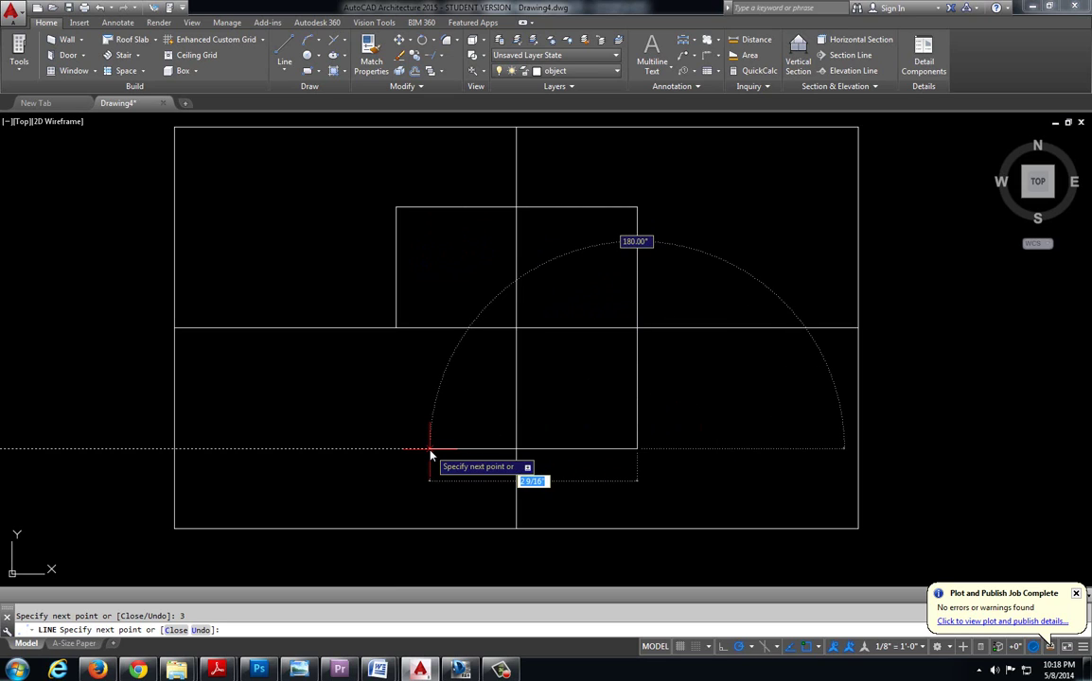
type("3")
key("Return")
type("c")
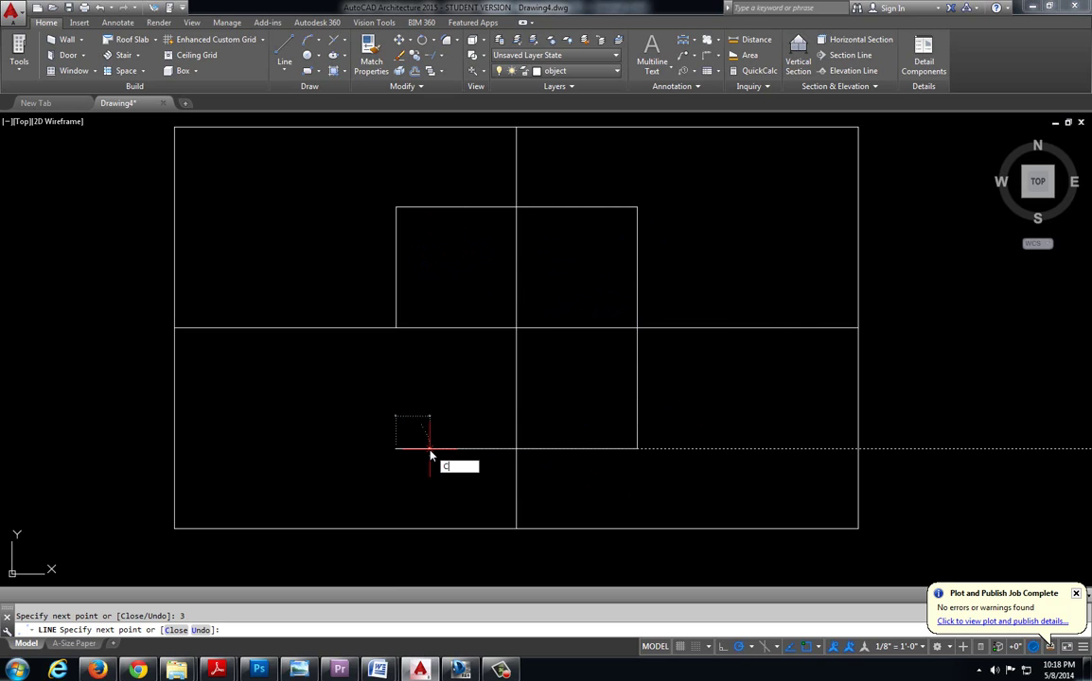
key("Return")
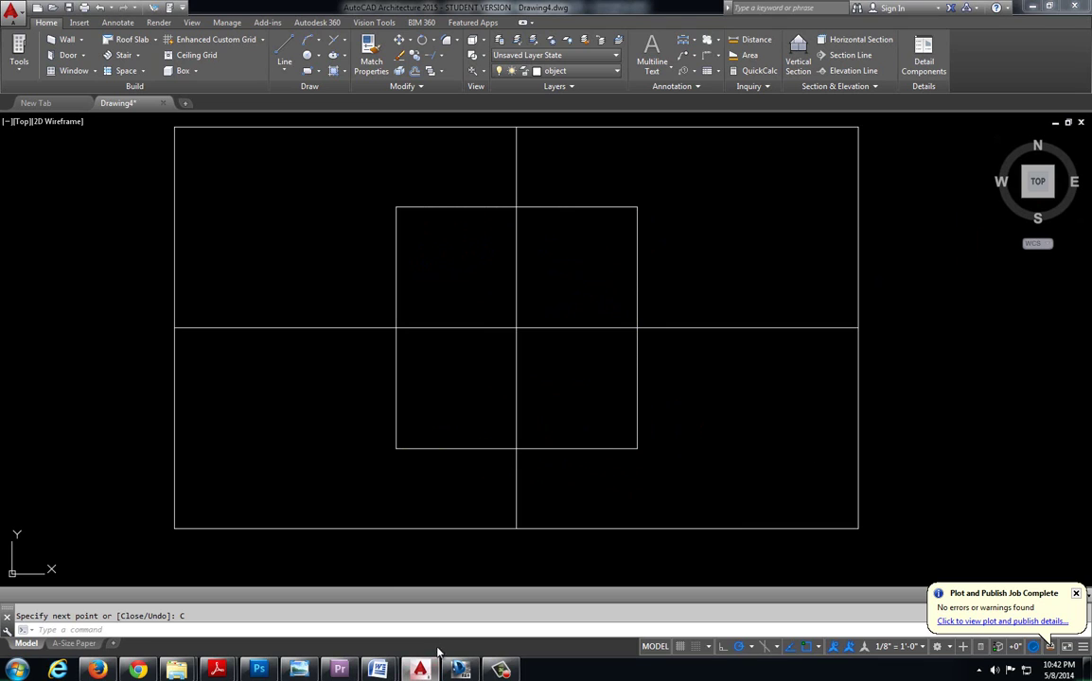
left_click(422, 671)
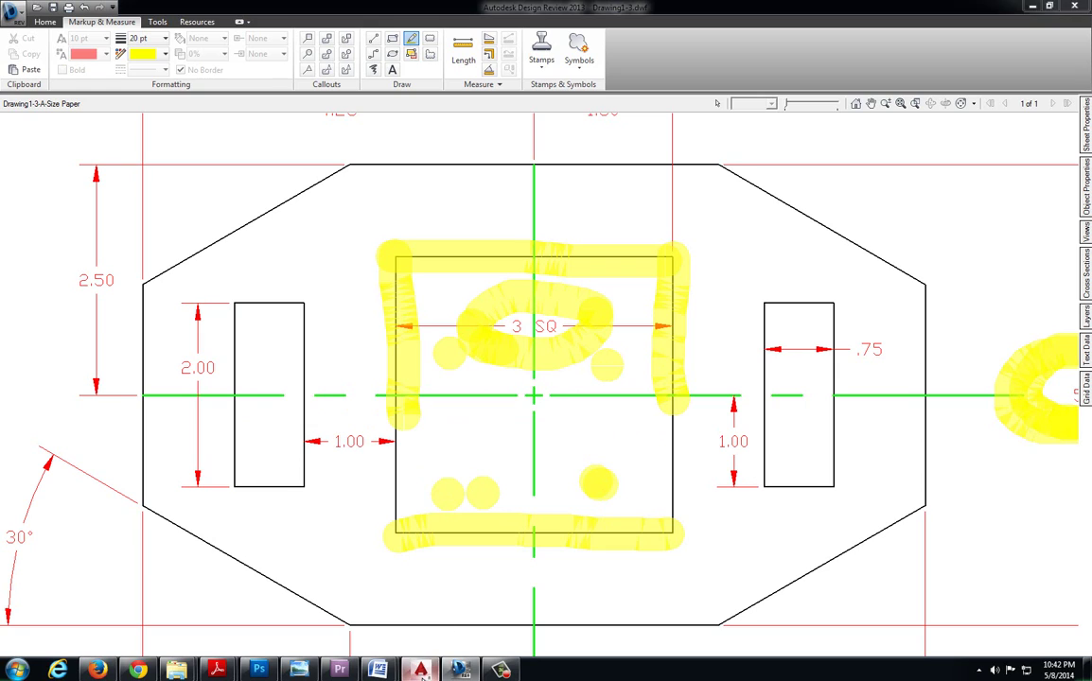
Return to the AutoCAD drawing after checking the reference dimensions.
left_click(420, 670)
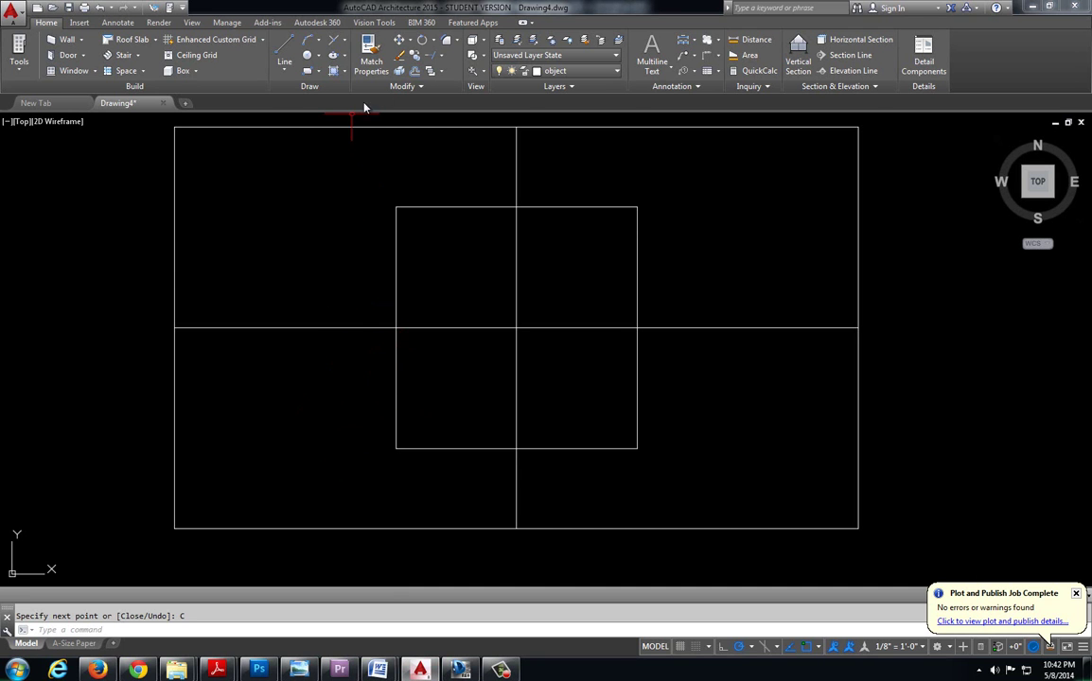
Offset the square's left and right edges 1 unit outward, then view the reference drawing.
left_click(414, 72)
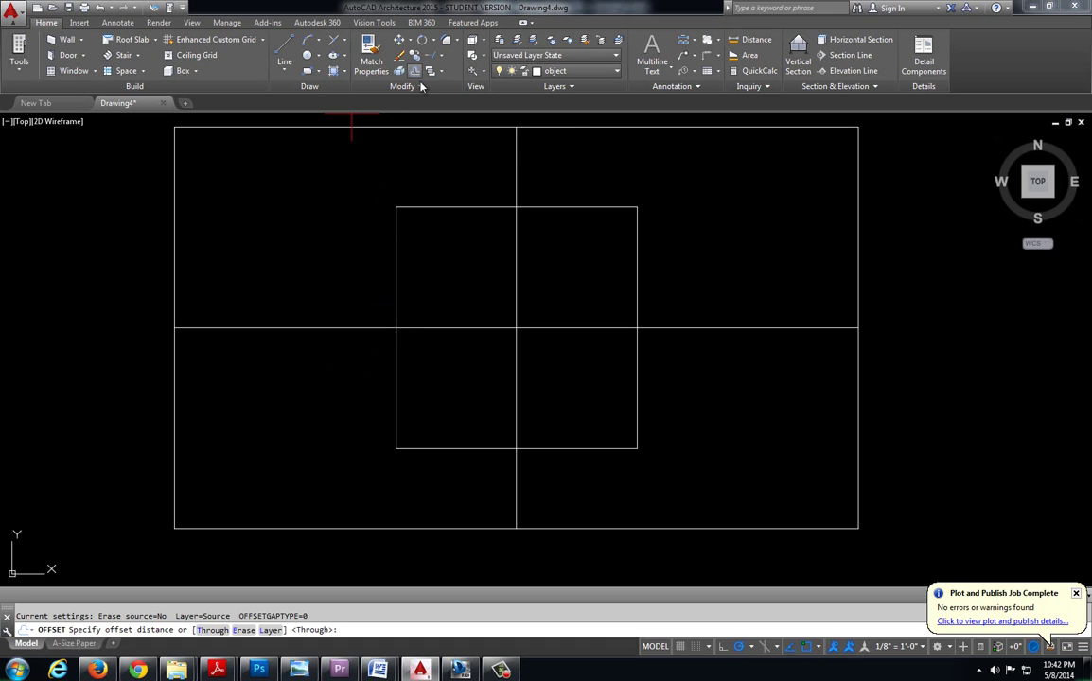
key("Return")
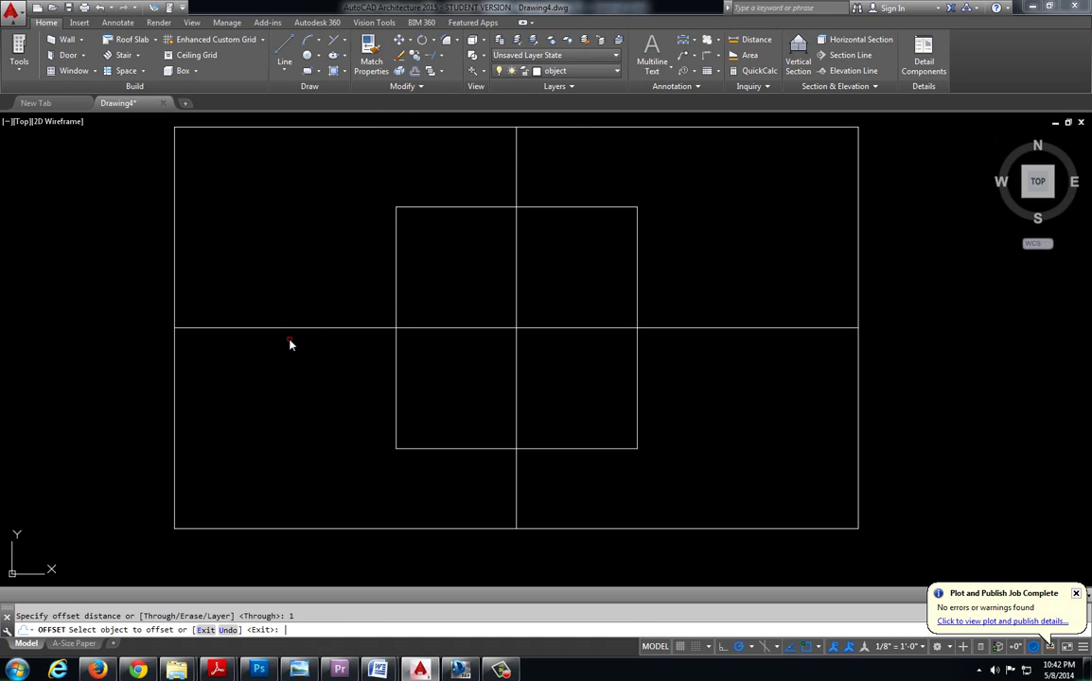
left_click(396, 293)
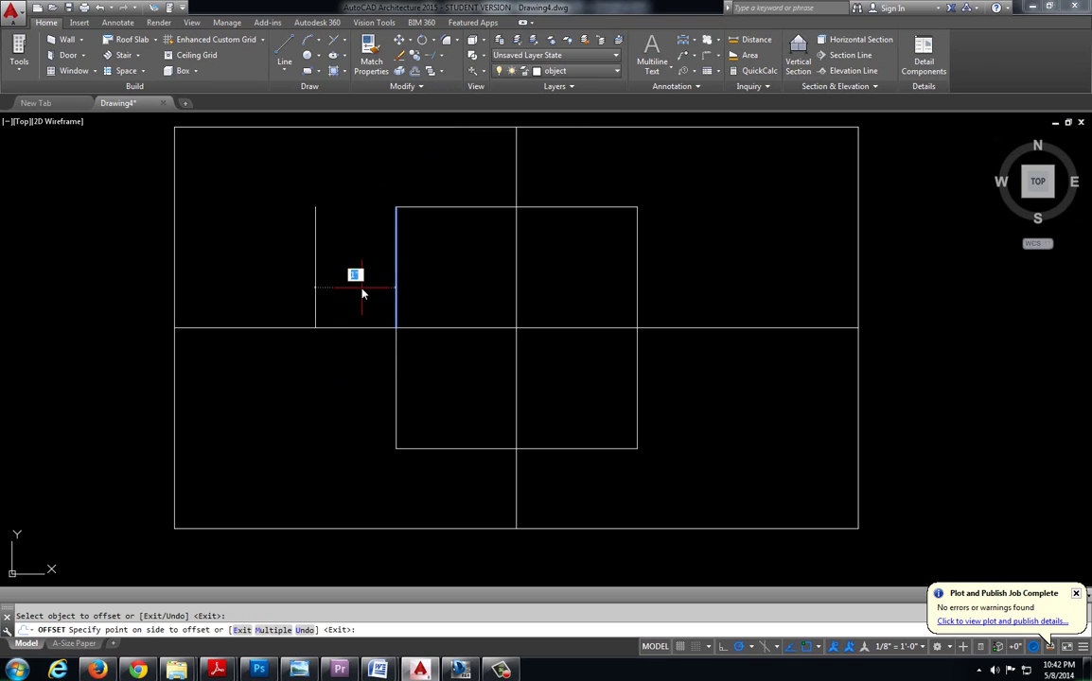
left_click(360, 373)
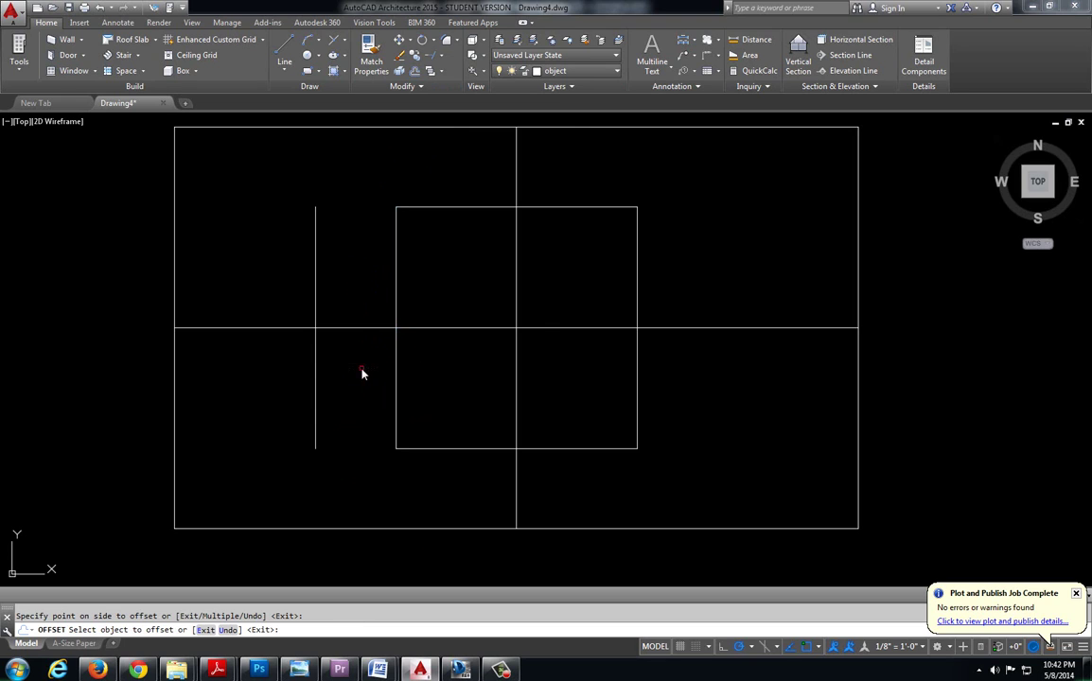
left_click(637, 290)
left_click(673, 284)
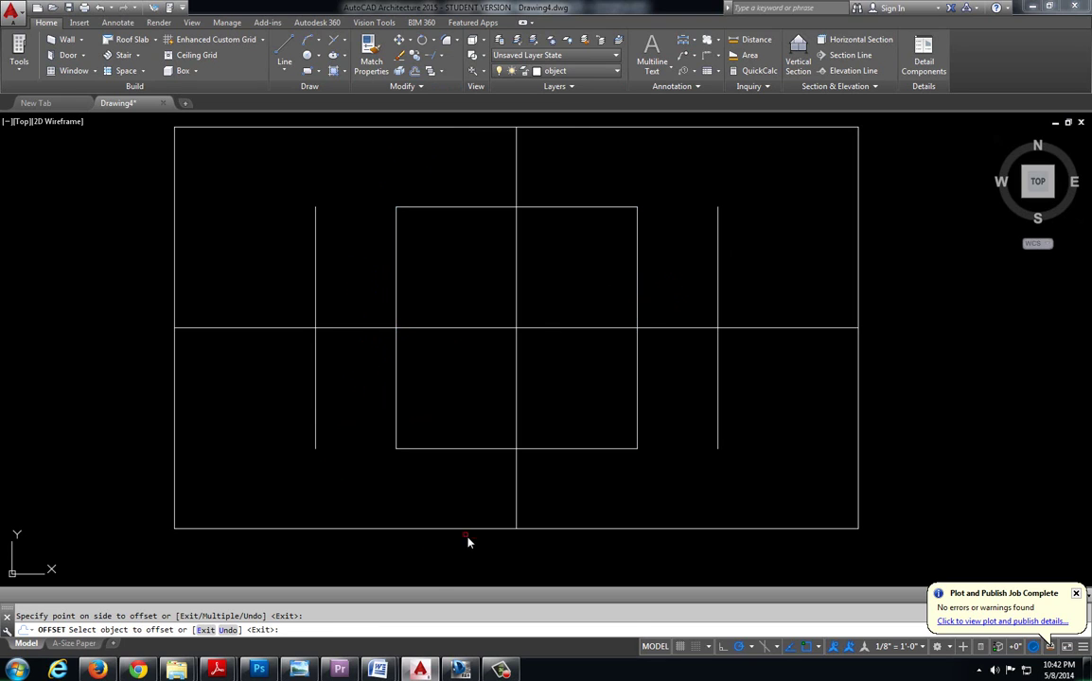
left_click(461, 670)
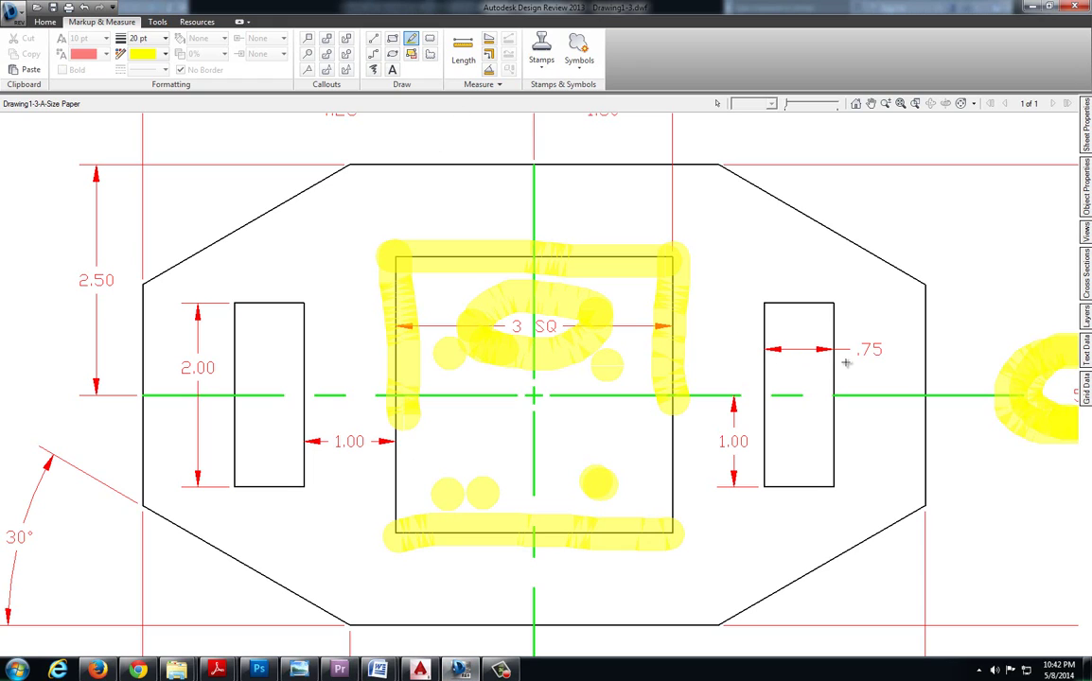
Loop the .75 slot-width dimension in yellow, zoom in, and return to AutoCAD.
mouse_move(759, 367)
left_mouse_down()
mouse_move(807, 374)
mouse_move(903, 358)
mouse_move(877, 327)
mouse_move(791, 334)
mouse_move(755, 353)
mouse_move(796, 368)
left_mouse_up()
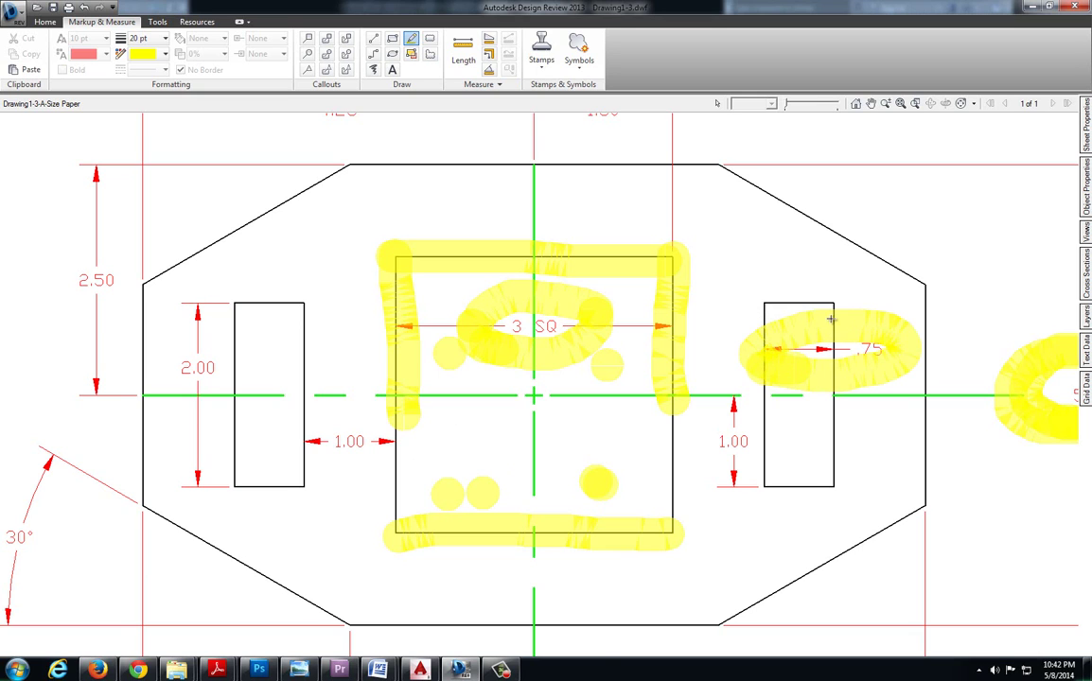
scroll(848, 360, "up", 4)
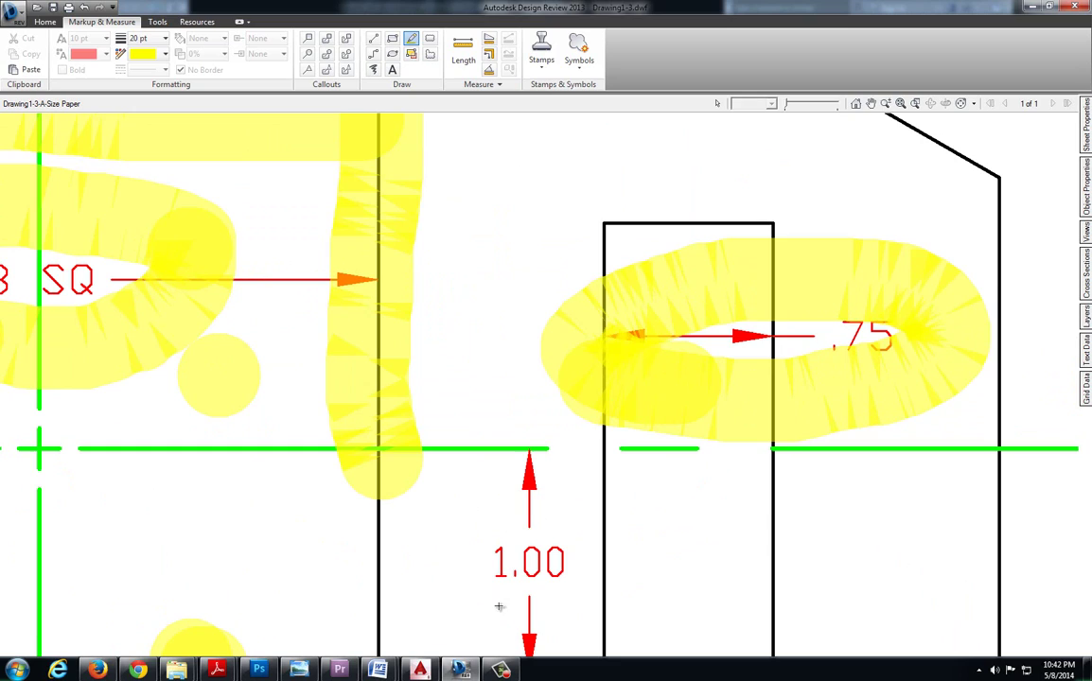
key("alt+Tab")
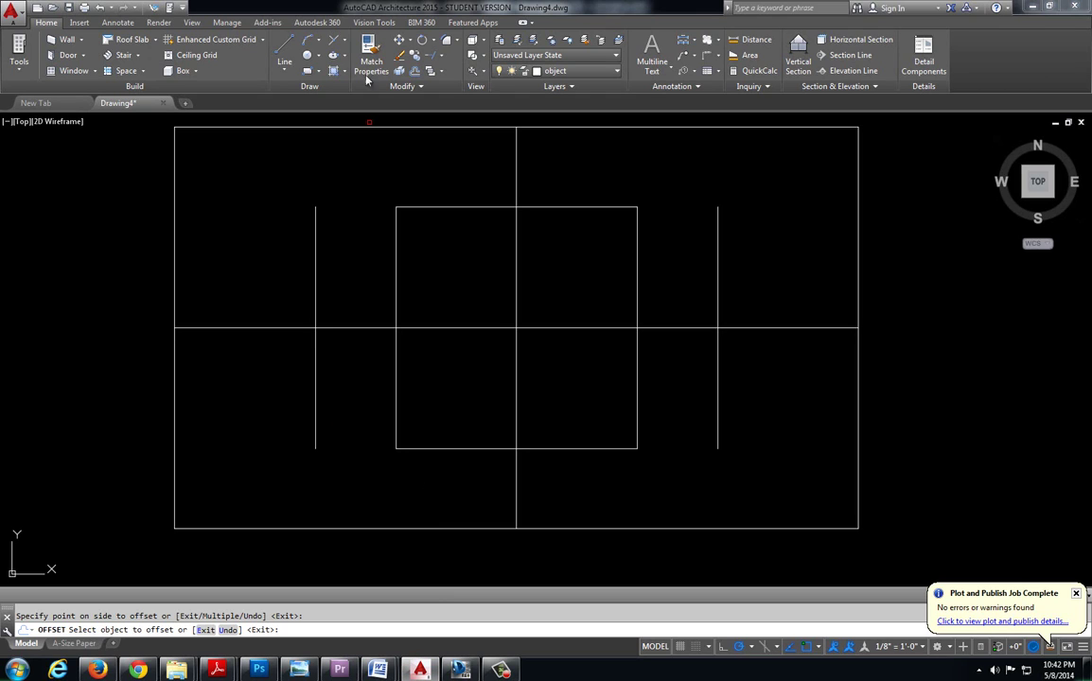
Offset both left lines 0.75 further left and the right line 0.75 further right.
left_click(415, 74)
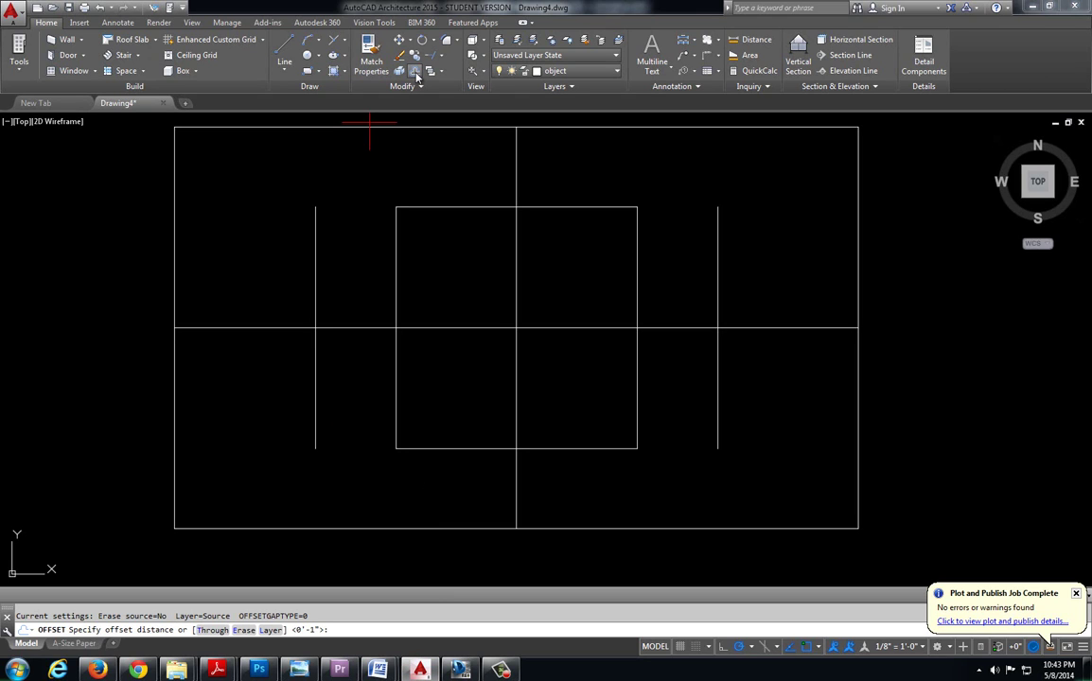
type(".75")
key("Return")
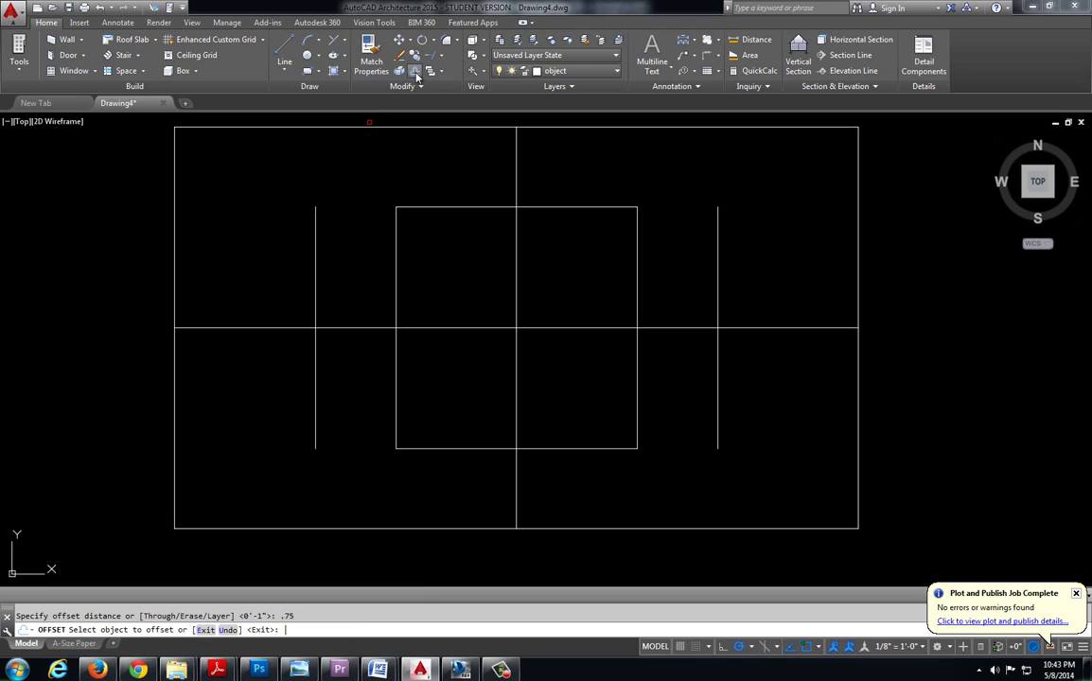
left_click(317, 266)
left_click(272, 273)
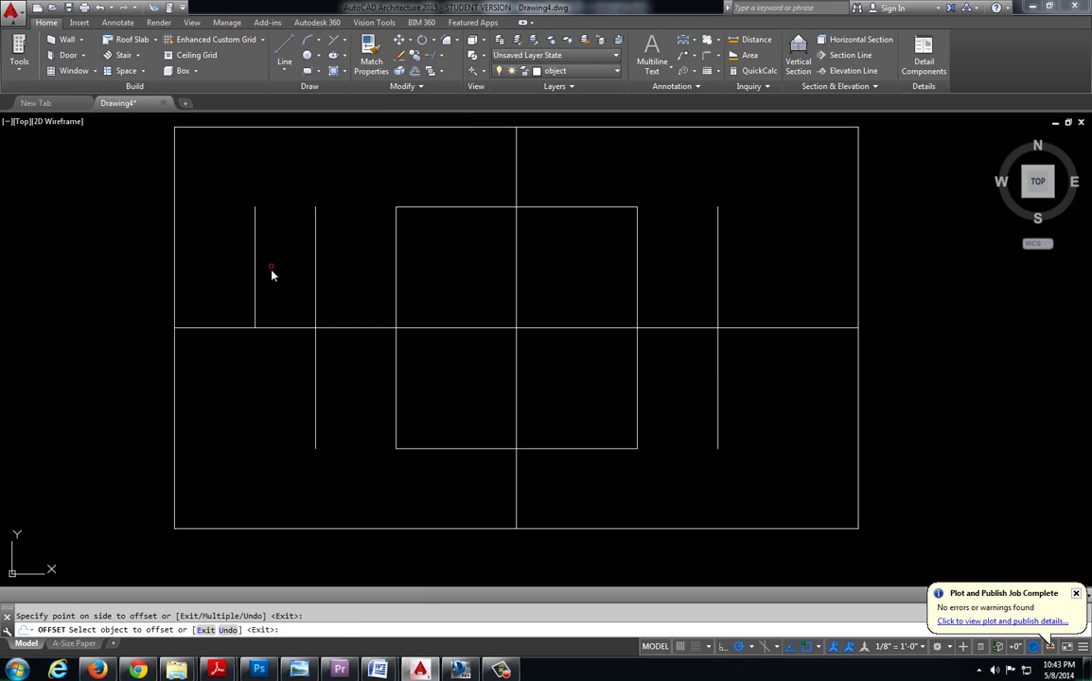
left_click(316, 378)
left_click(276, 378)
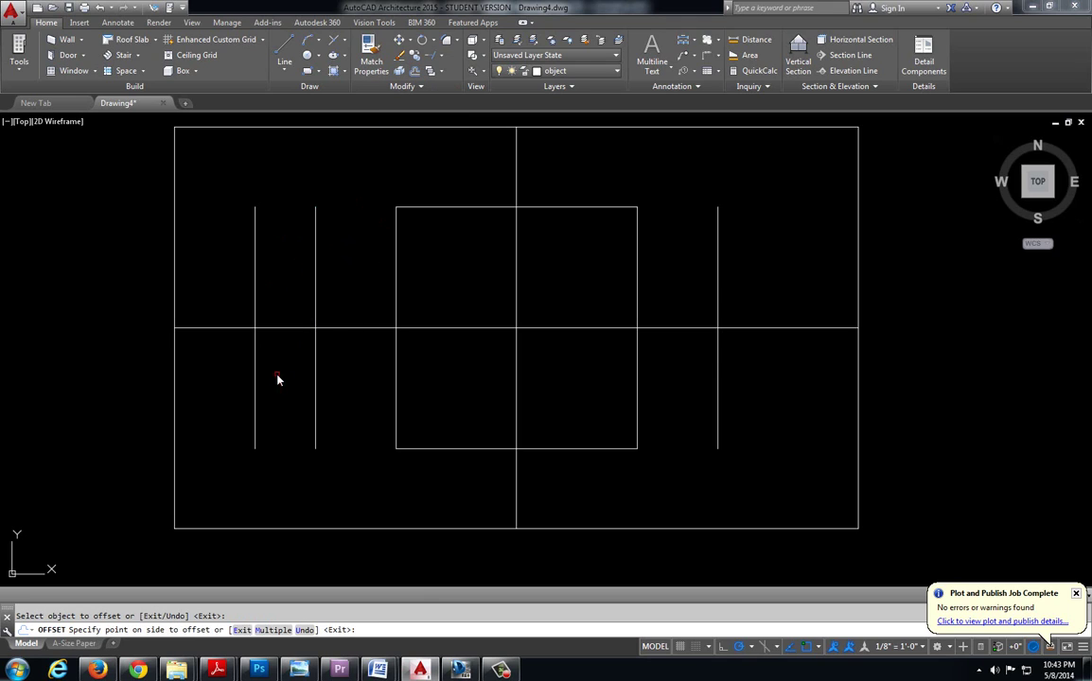
left_click(720, 278)
left_click(738, 275)
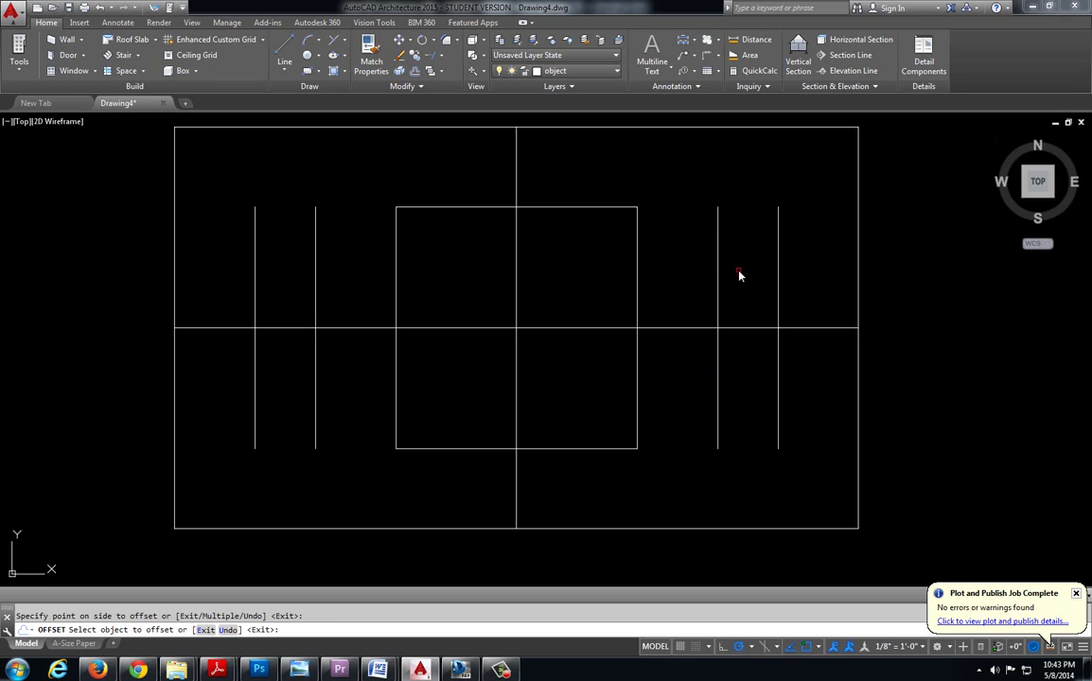
left_click(474, 672)
Pan and zoom the reference plate to check the slot and centre-square dimensions, then return to AutoCAD.
scroll(483, 497, "down", 2)
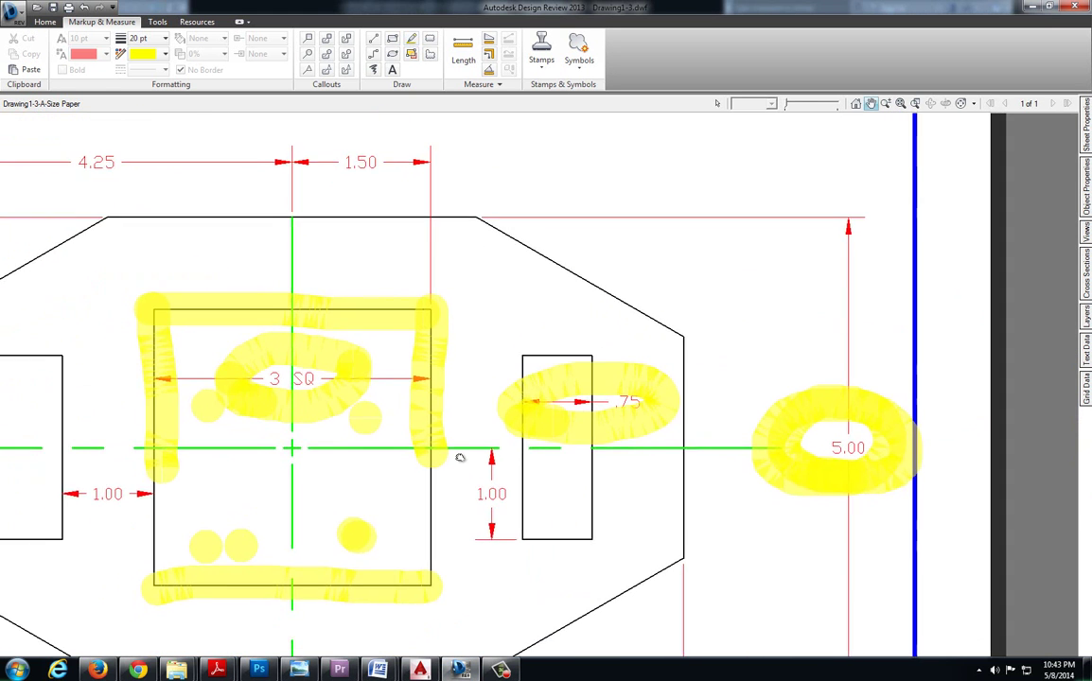
left_click_drag(460, 458, 541, 395)
left_click_drag(475, 436, 514, 427)
left_click_drag(207, 399, 376, 409)
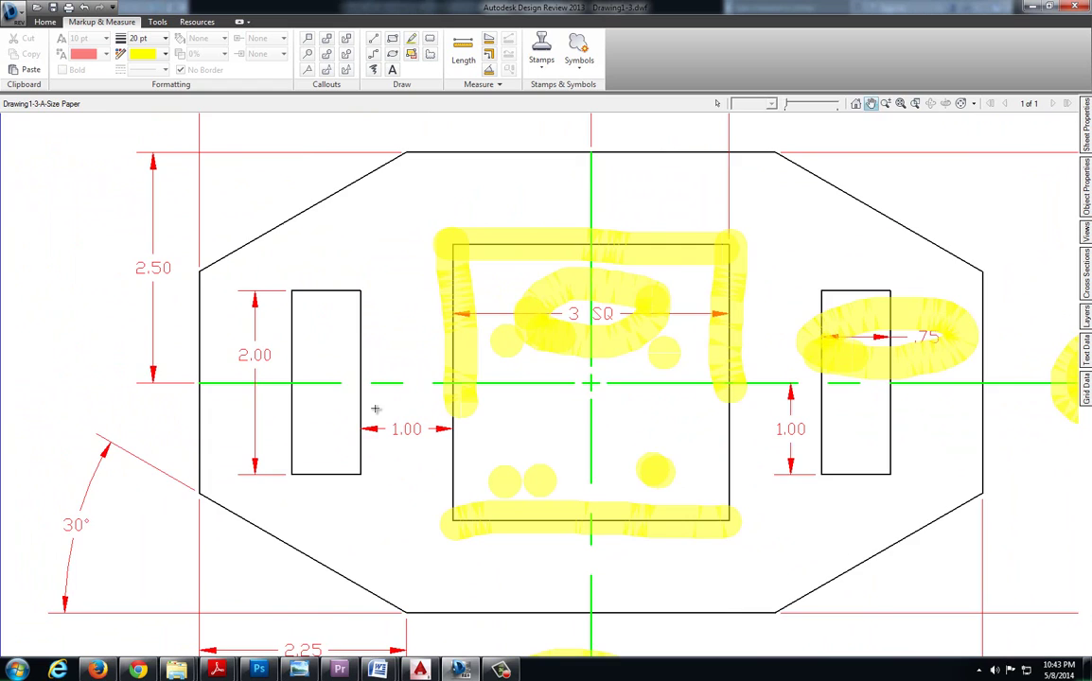
scroll(375, 409, "up", 3)
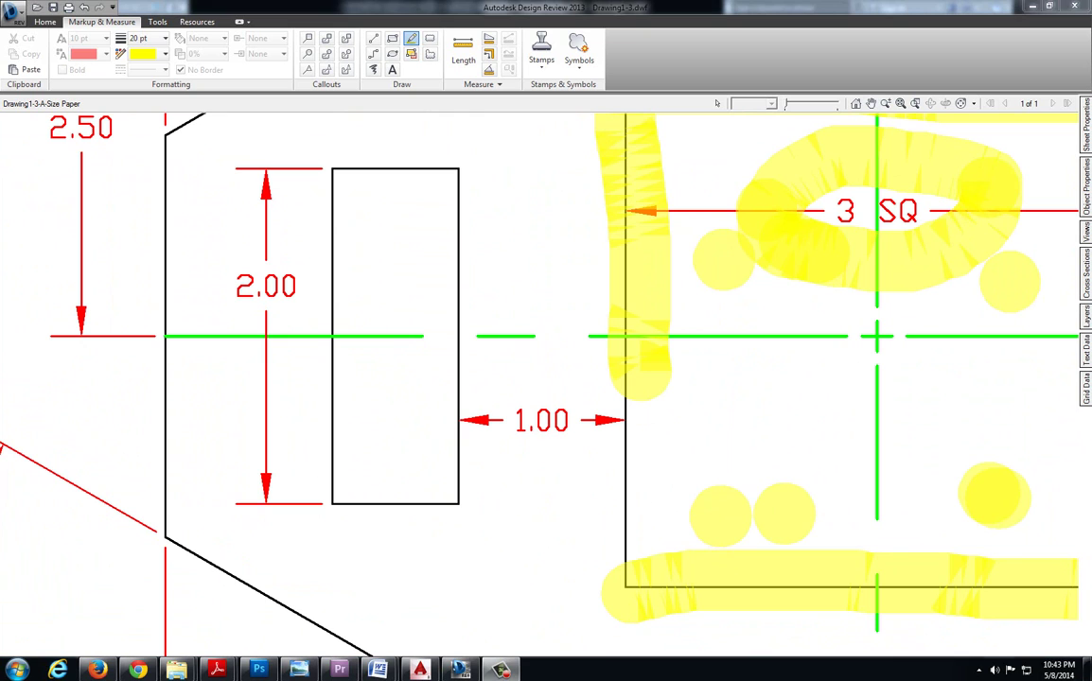
mouse_move(949, 287)
middle_mouse_down()
mouse_move(1034, 273)
mouse_move(744, 280)
mouse_move(637, 215)
middle_mouse_up()
scroll(669, 271, "up", 1)
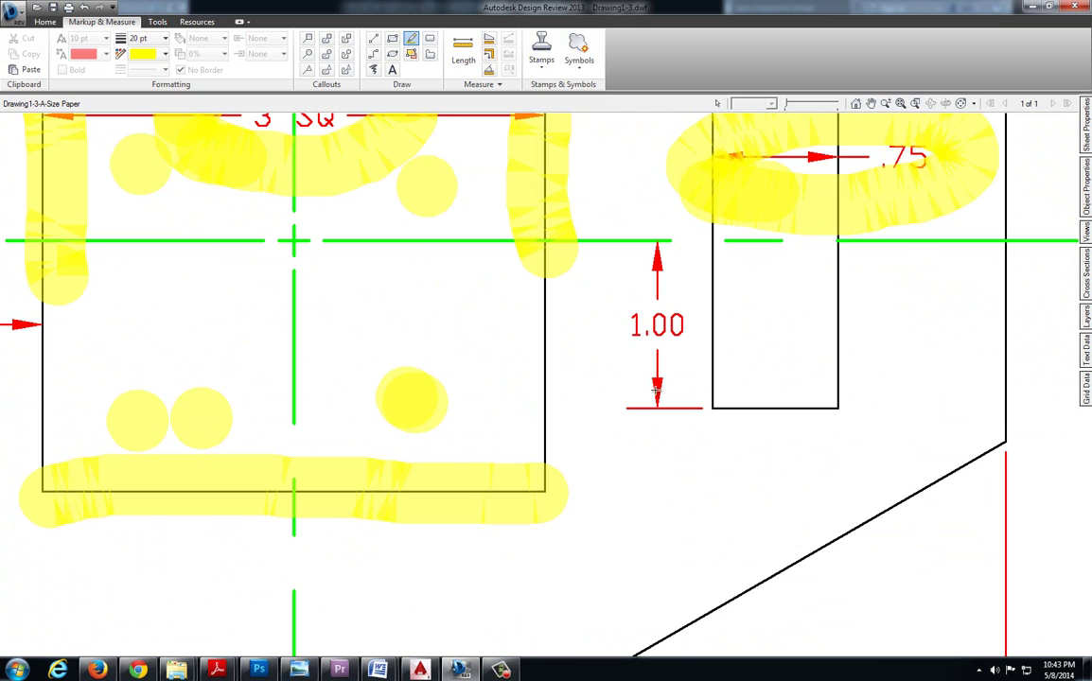
key("alt+Tab")
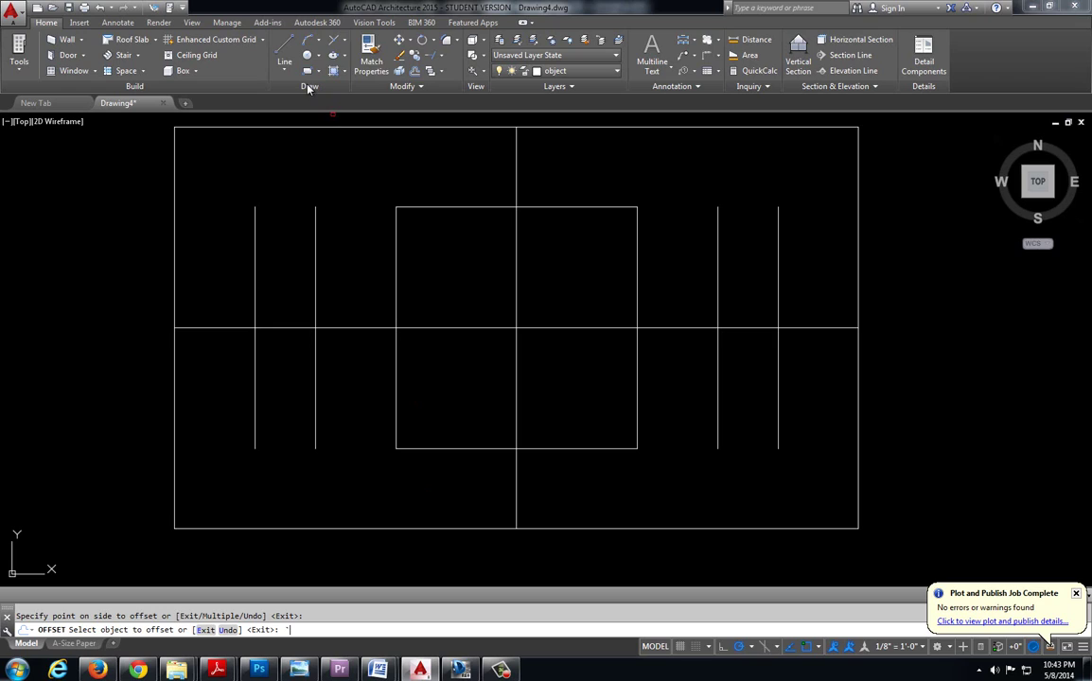
Offset the horizontal centre line by 1 unit both above and below.
key("Escape")
left_click(414, 74)
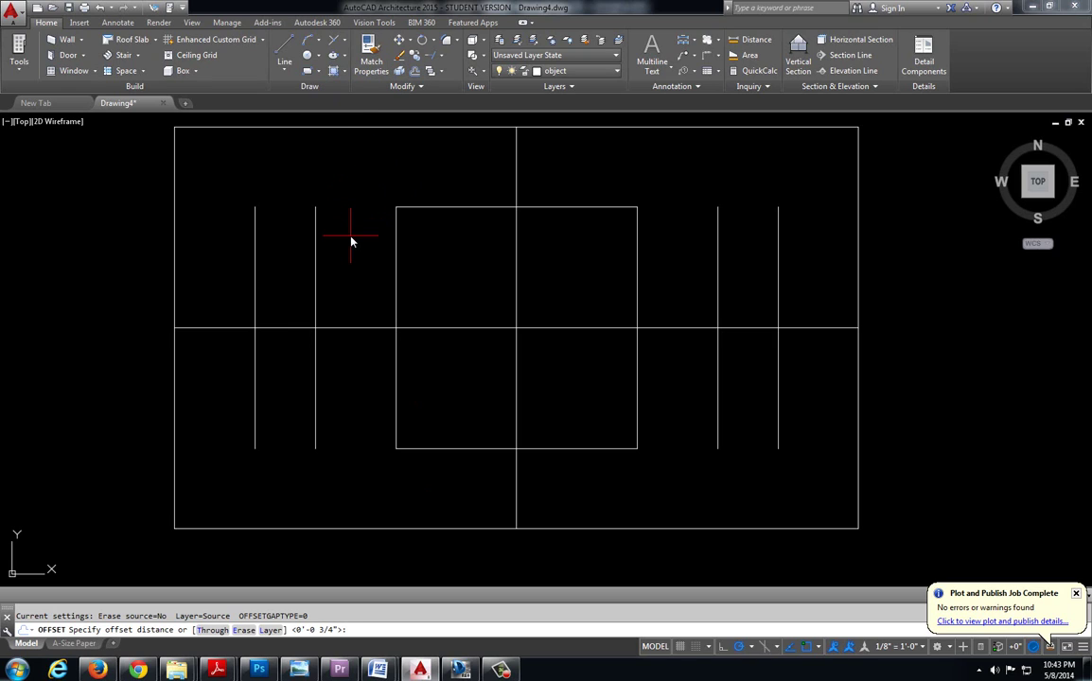
type("1")
key("Return")
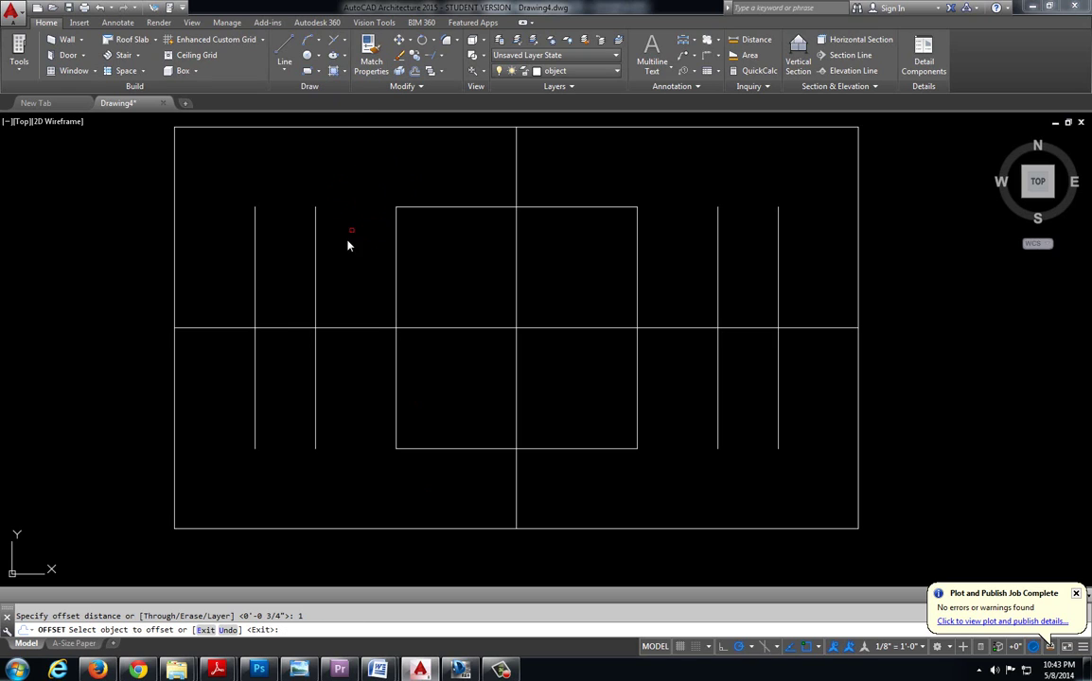
left_click(348, 328)
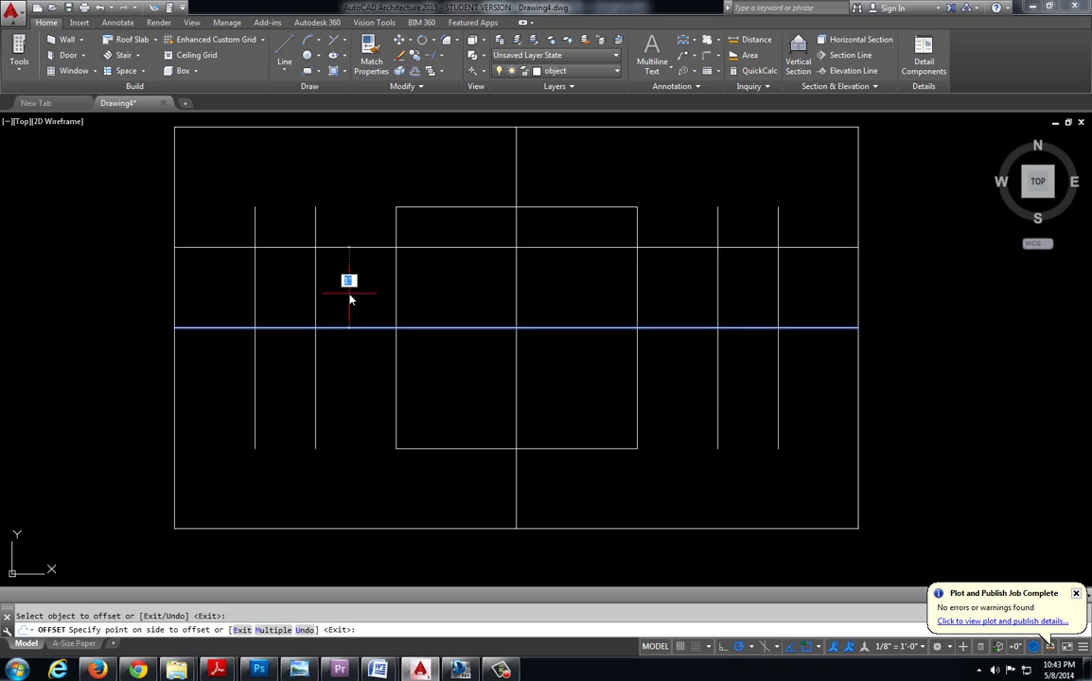
left_click(348, 290)
left_click(353, 328)
left_click(358, 365)
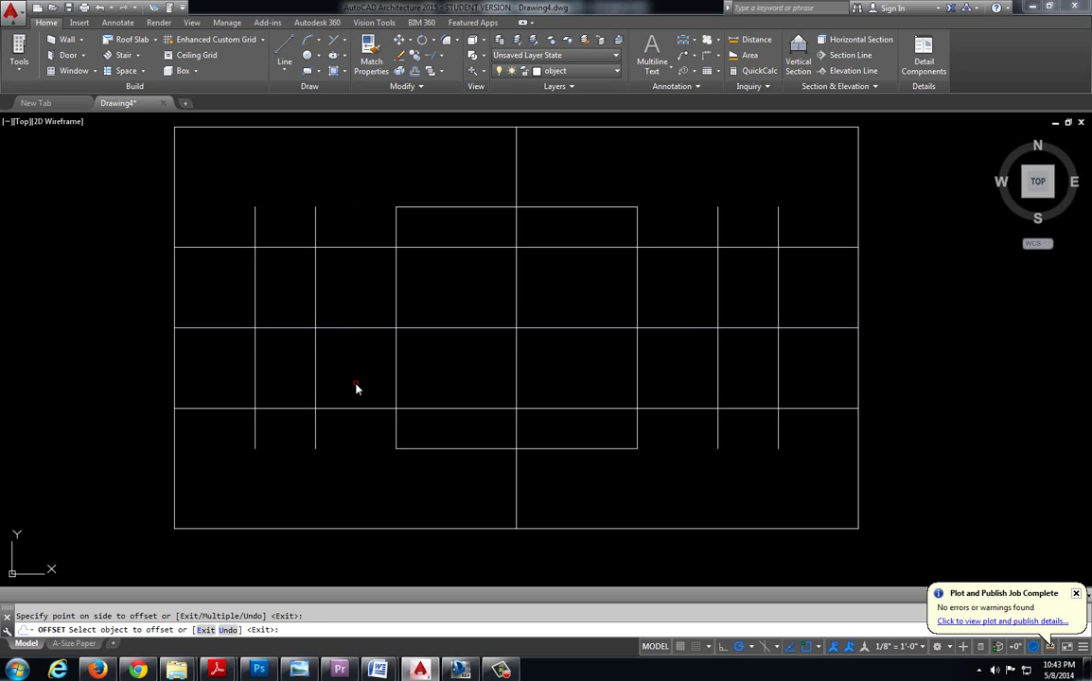
key("Escape")
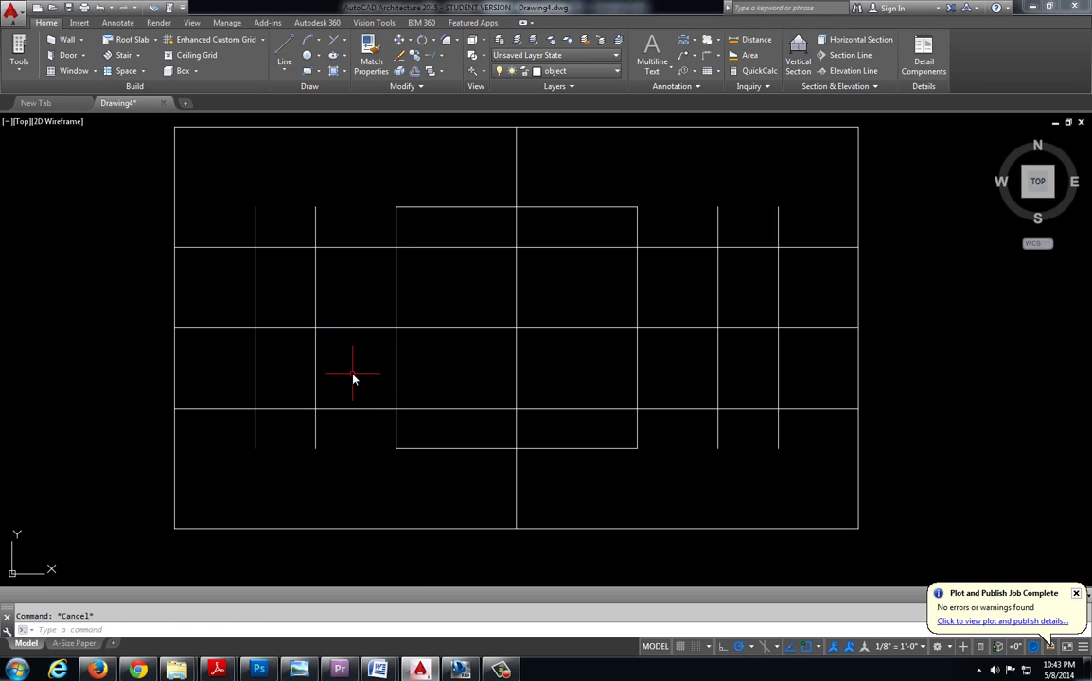
Trim the excess construction lines and stubs around the left slot.
left_click(442, 59)
left_click(407, 93)
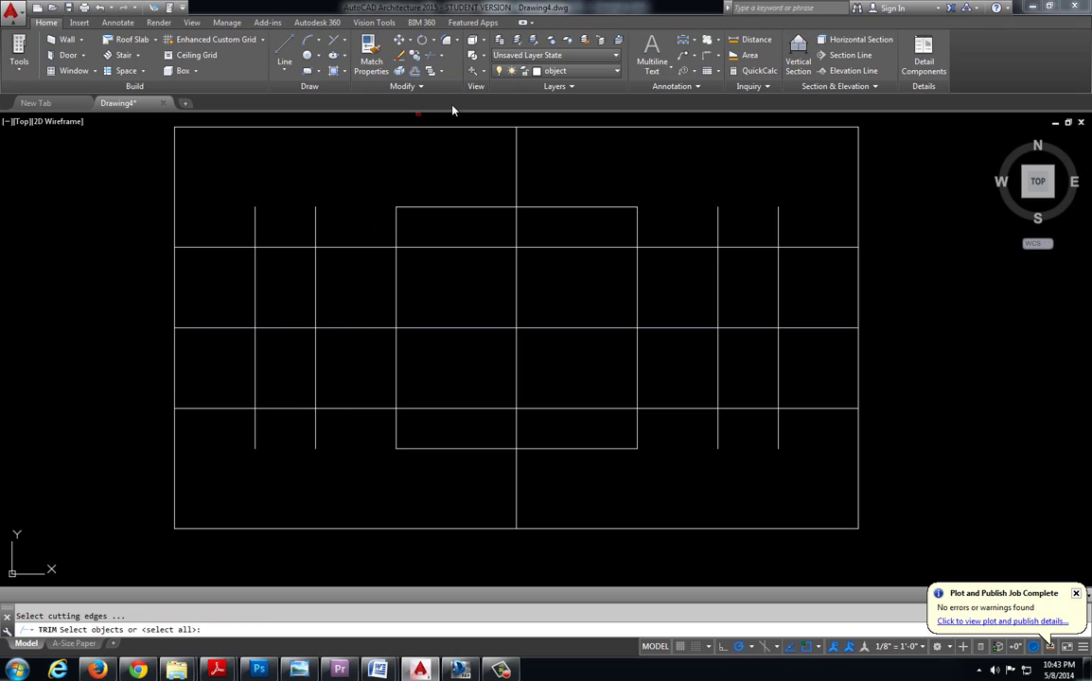
key("Return")
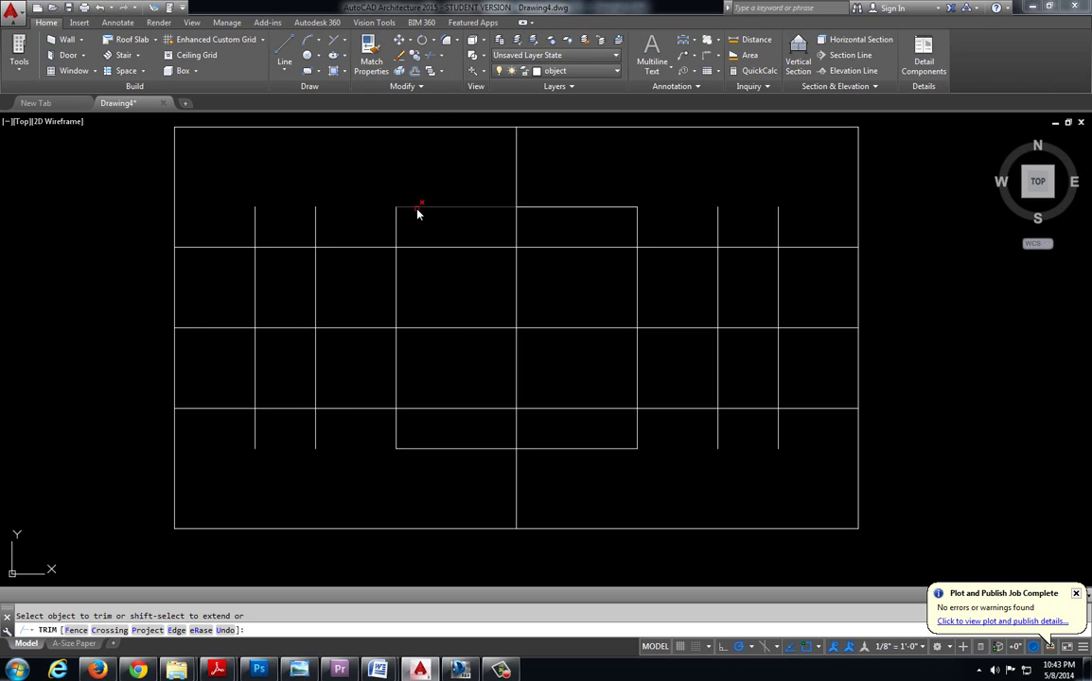
left_click(223, 248)
left_click(220, 409)
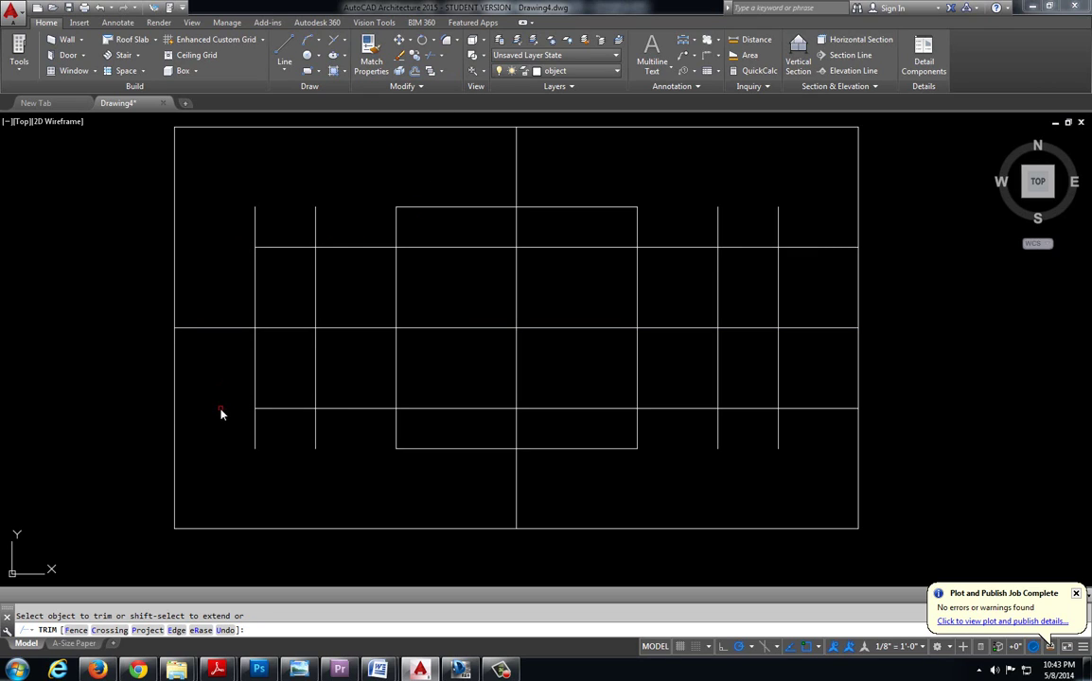
left_click(316, 433)
left_click(315, 228)
left_click(255, 232)
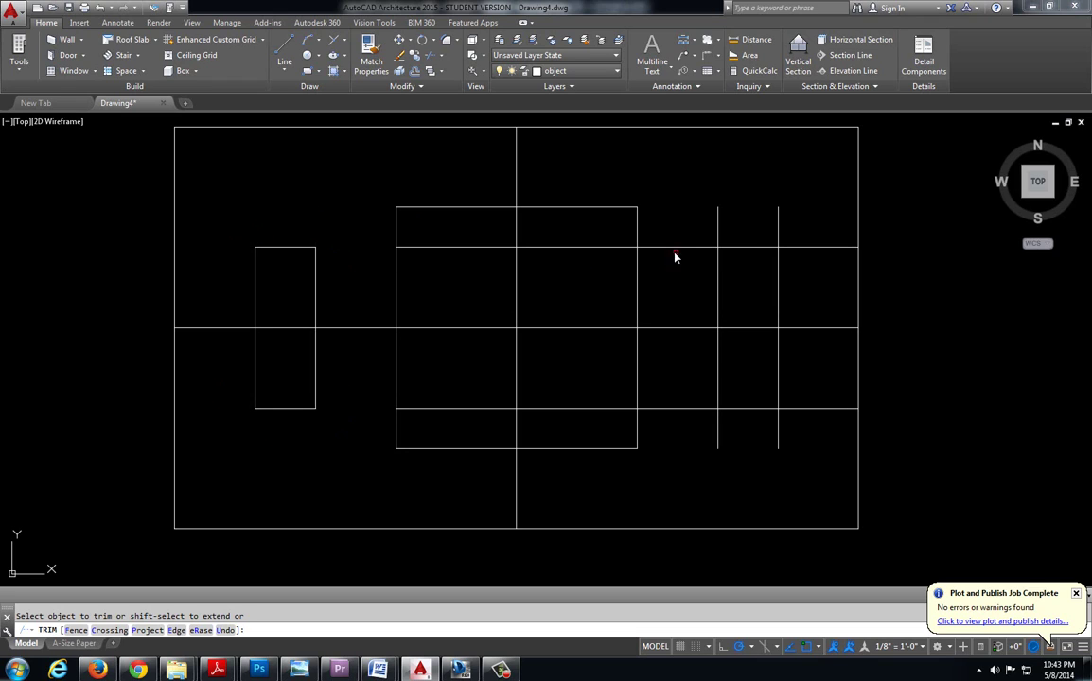
Trim the remaining lines through the centre square and around the right slot.
left_click(484, 246)
left_click(474, 413)
left_click(504, 413)
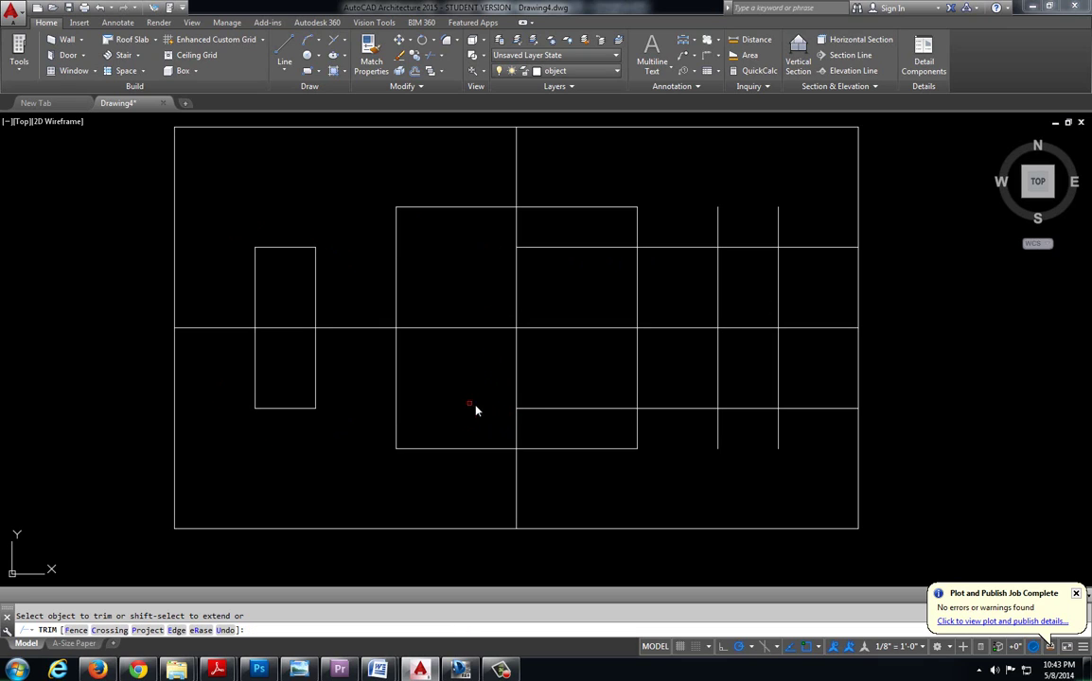
left_click(566, 247)
left_click(644, 247)
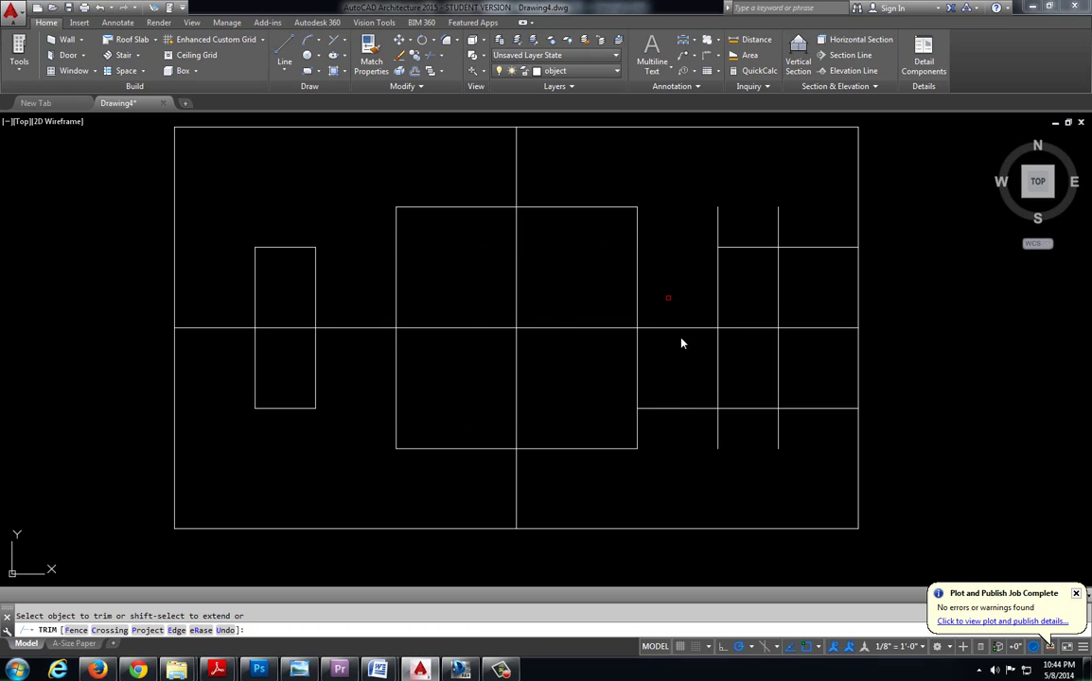
left_click(685, 407)
left_click(717, 434)
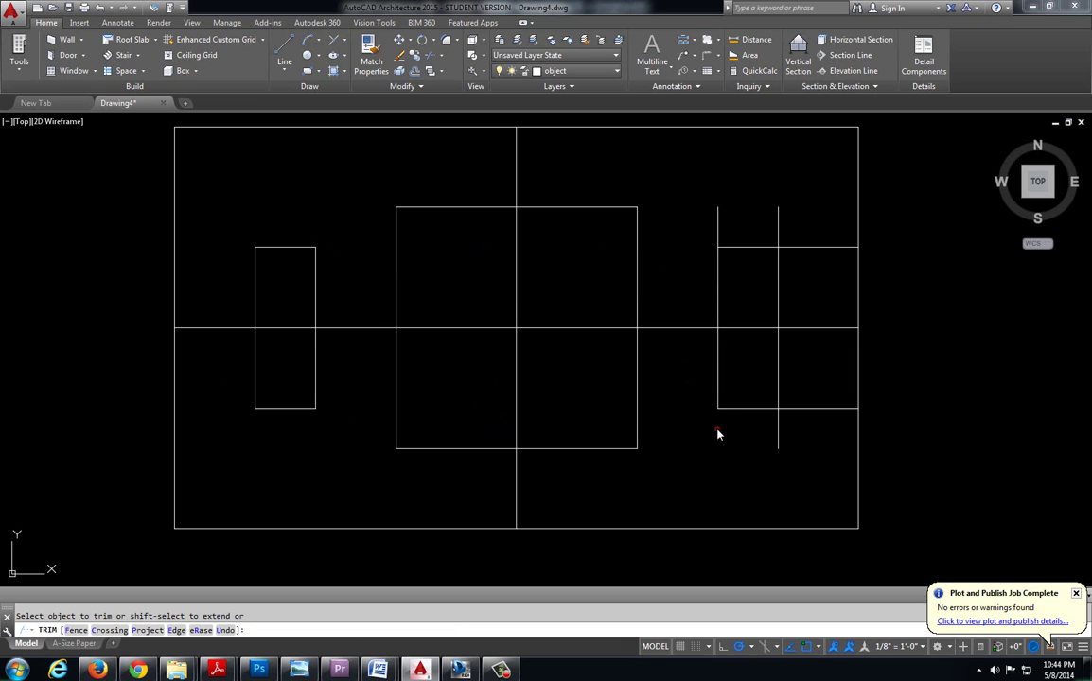
left_click(781, 433)
left_click(793, 409)
left_click(805, 247)
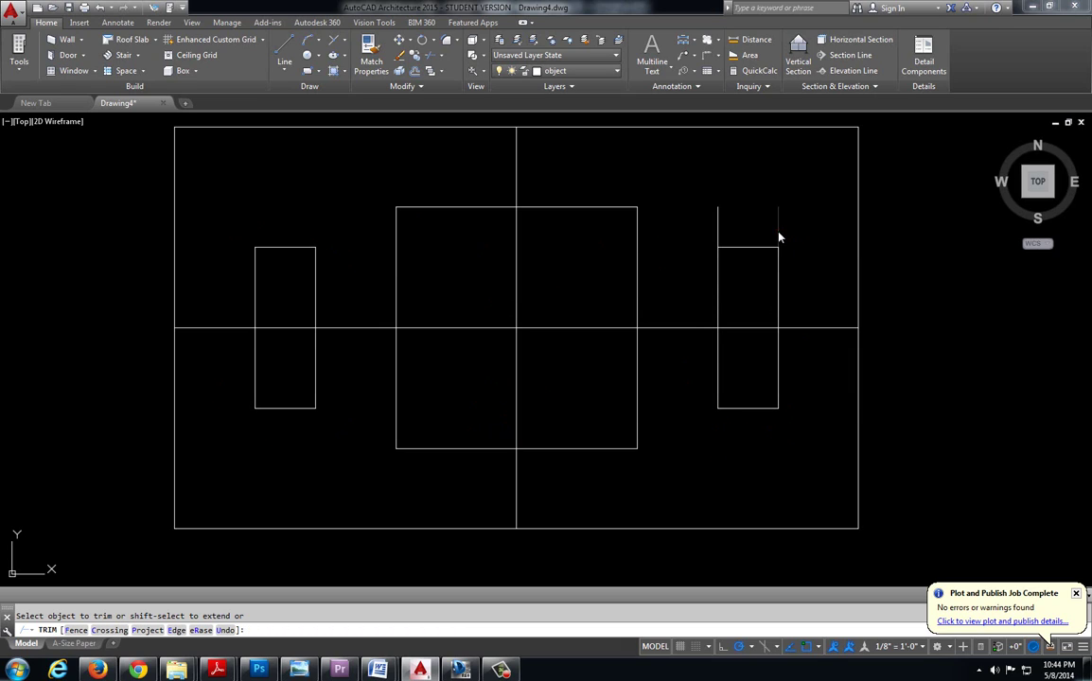
left_click(778, 232)
left_click(718, 227)
key("Escape")
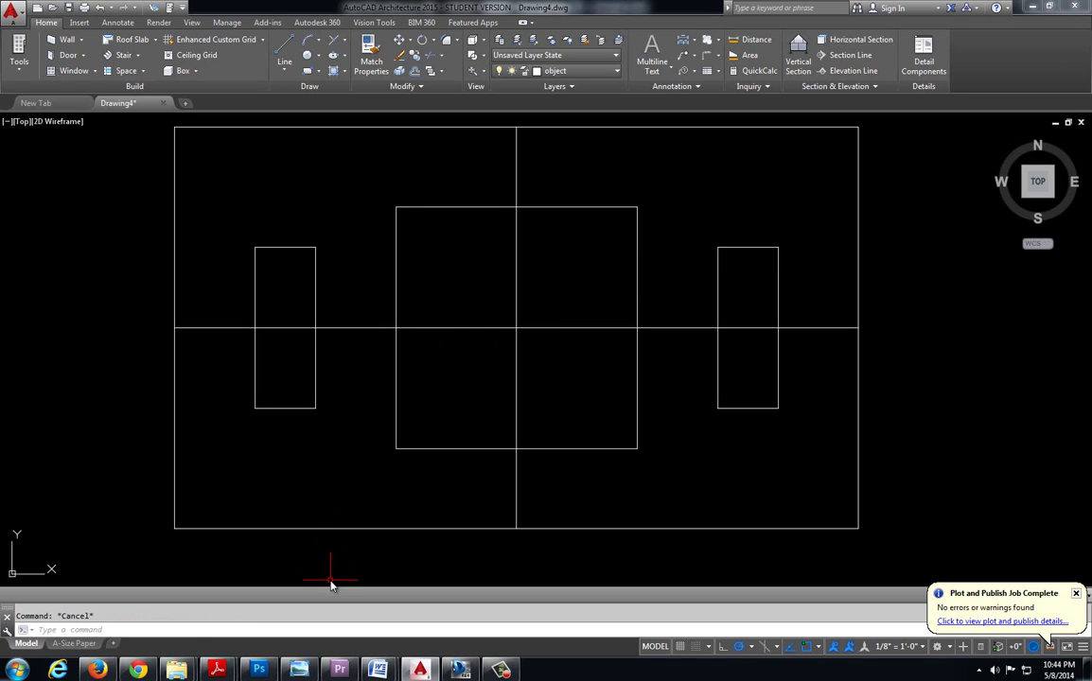
Delete all the yellow highlight markups and close the Markups panes.
left_click(458, 671)
scroll(417, 402, "down", 5)
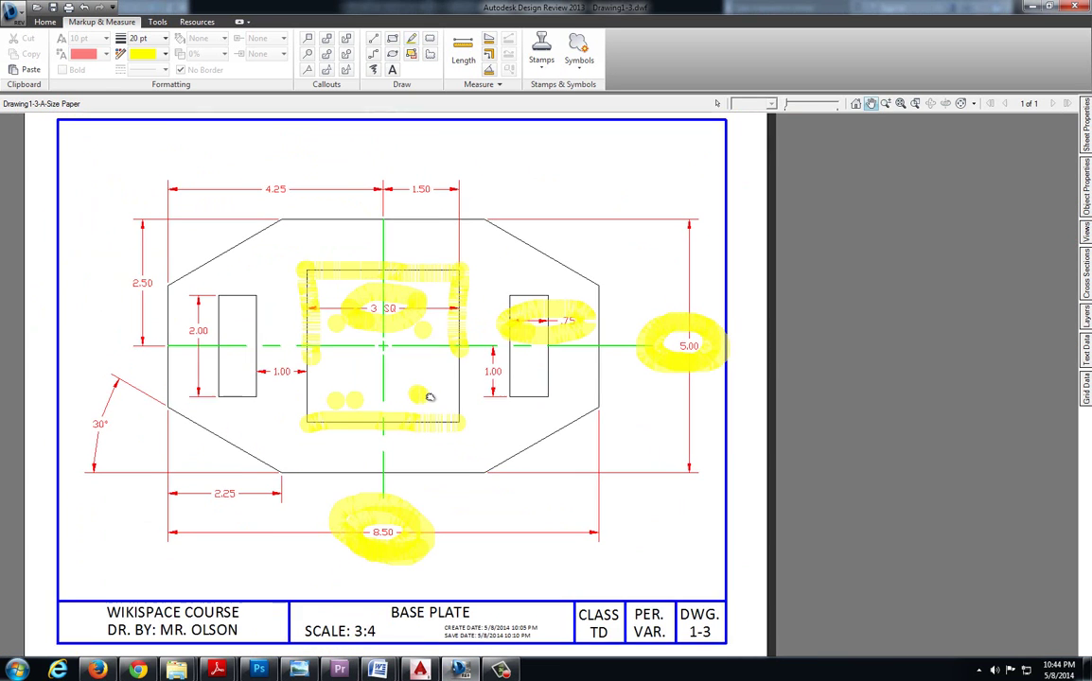
key("Escape")
mouse_move(117, 182)
left_mouse_down()
mouse_move(693, 568)
mouse_move(760, 596)
left_mouse_up()
key("Delete")
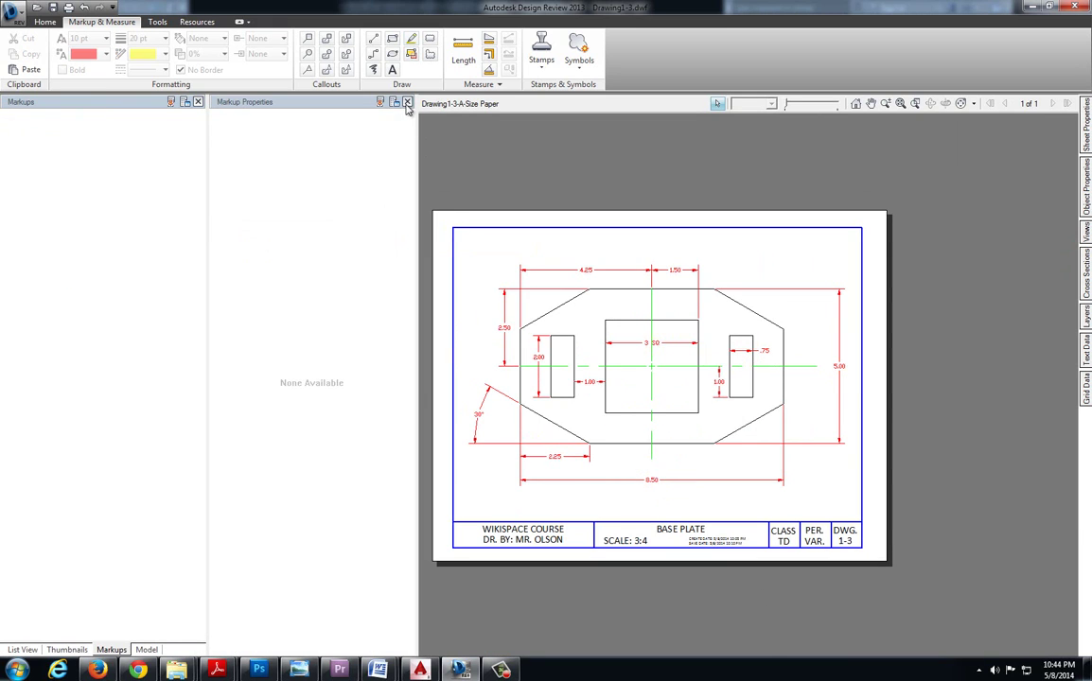
left_click(402, 102)
left_click(197, 103)
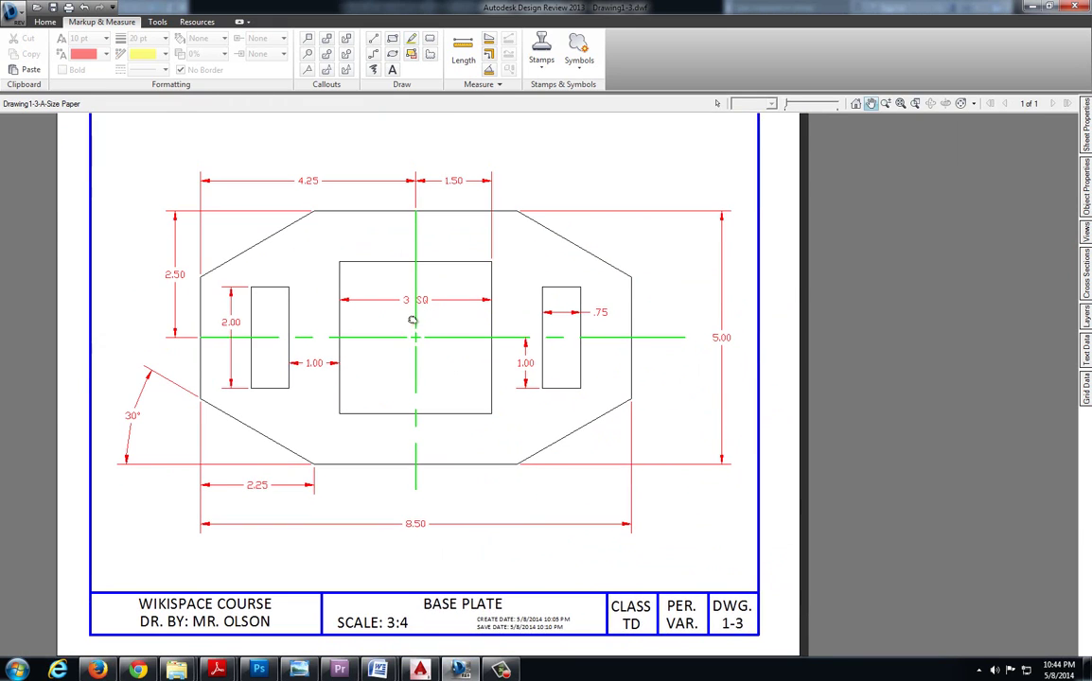
Zoom to the lower-left 30° chamfer and mark its corner with a yellow freehand markup.
scroll(341, 303, "up", 1)
scroll(352, 364, "up", 1)
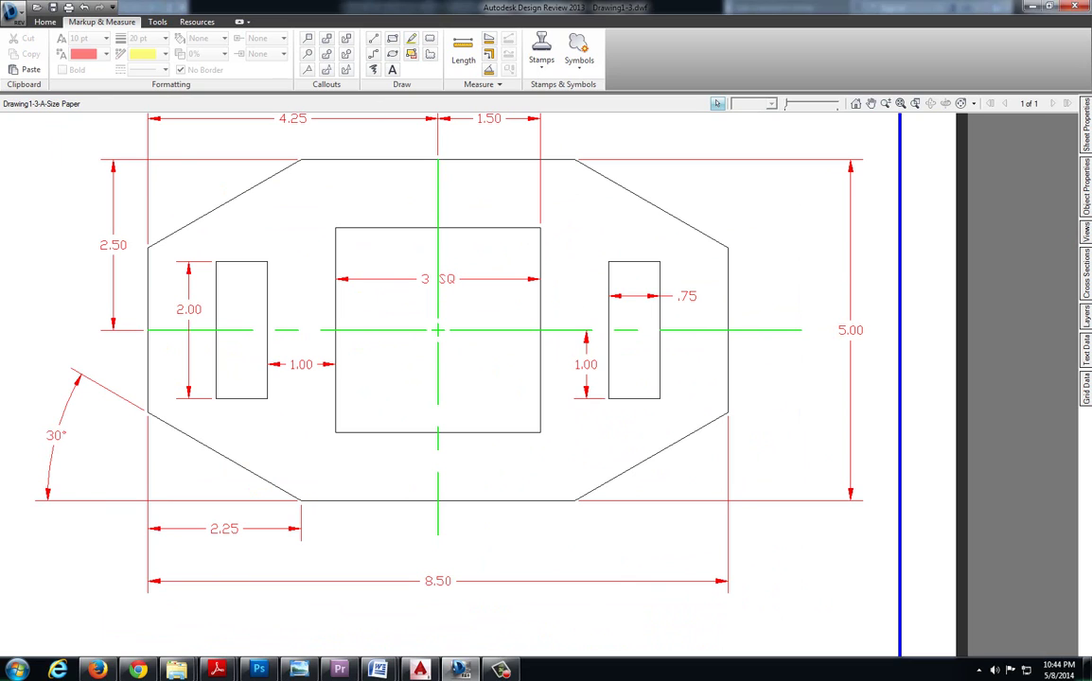
middle_click_drag(338, 402, 387, 422)
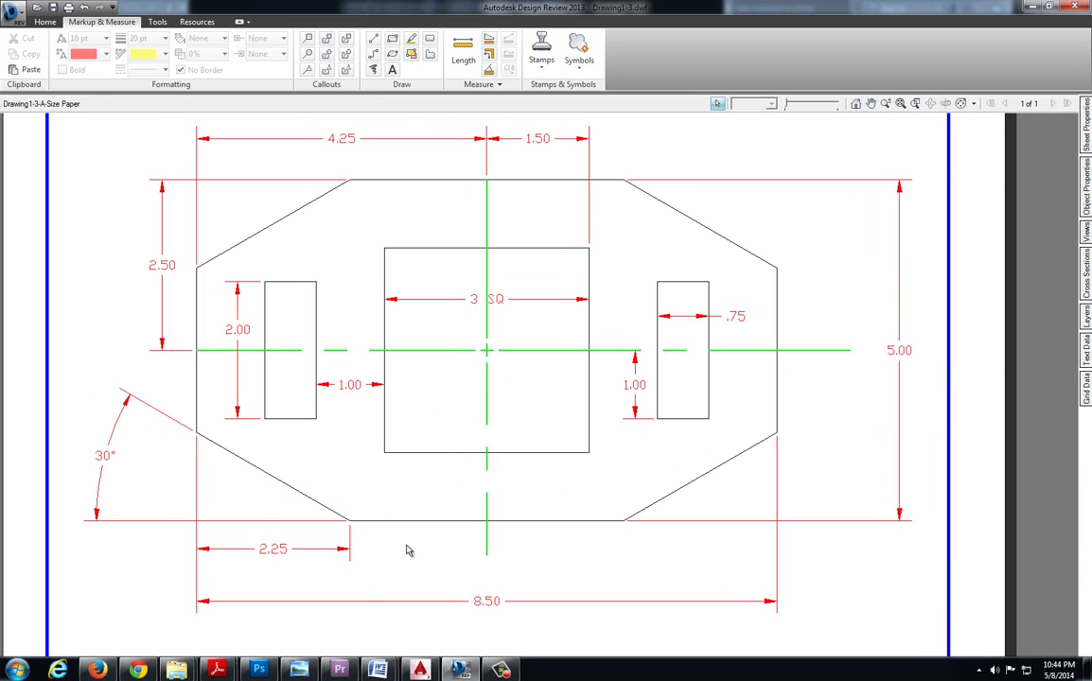
scroll(334, 472, "up", 2)
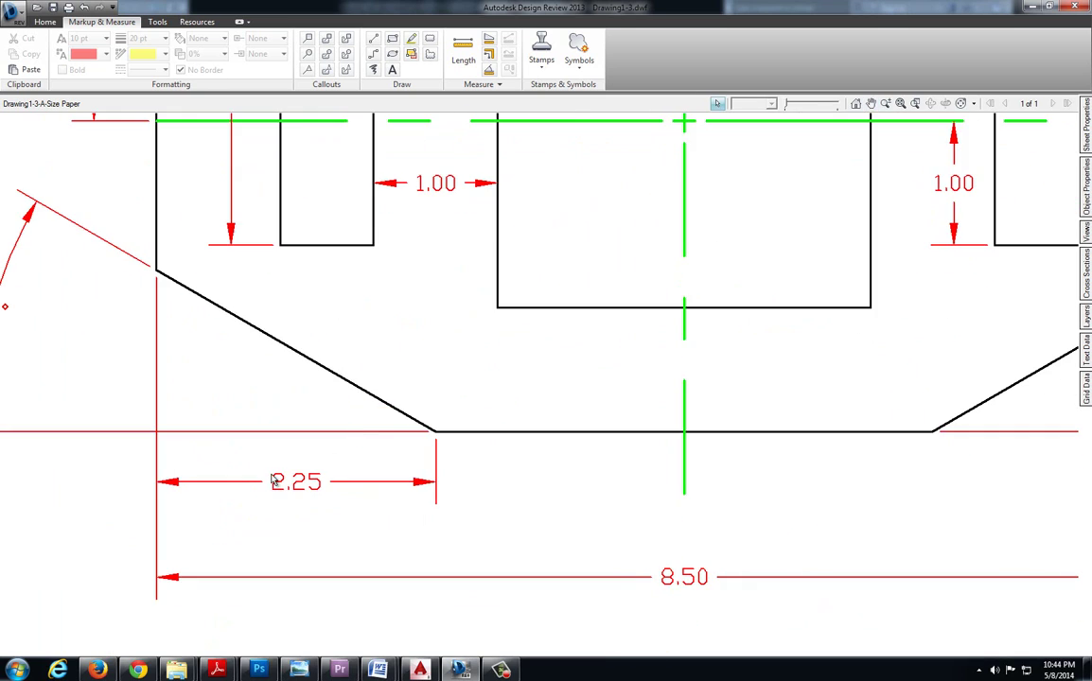
scroll(284, 440, "up", 2)
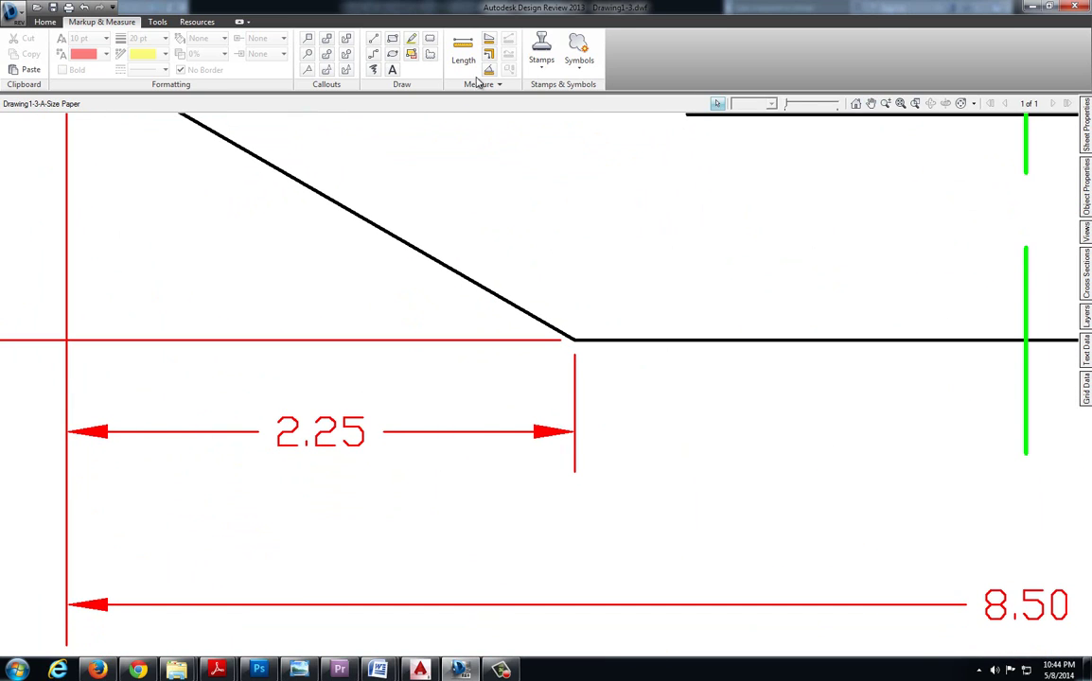
left_click(411, 39)
left_click(575, 341)
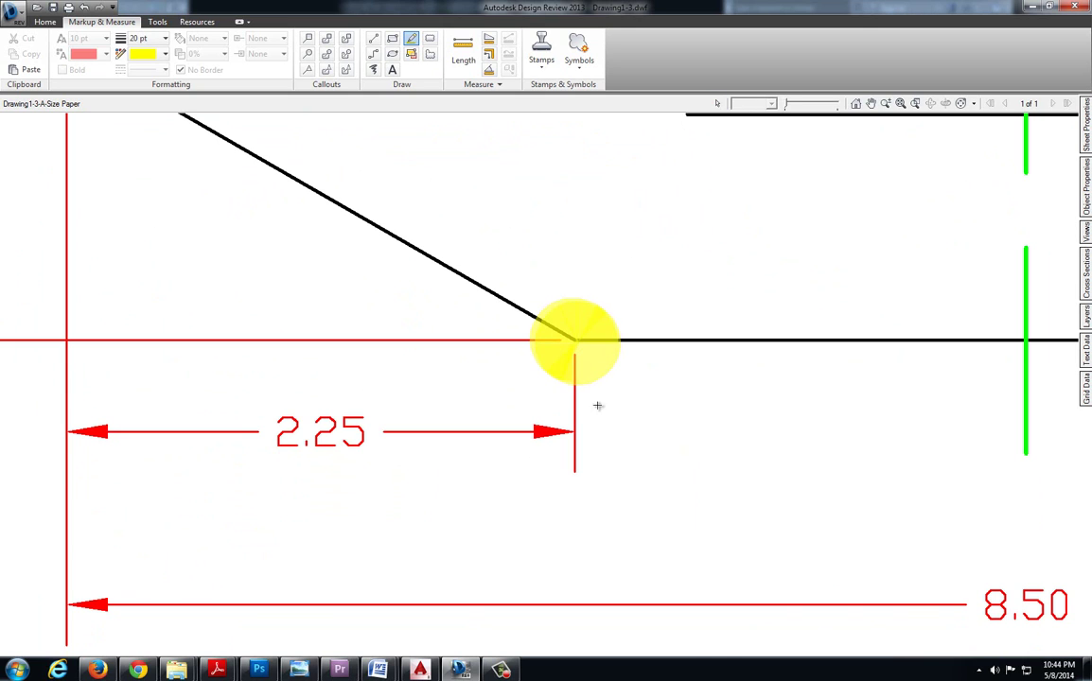
scroll(579, 350, "down", 4)
middle_click_drag(533, 402, 503, 378)
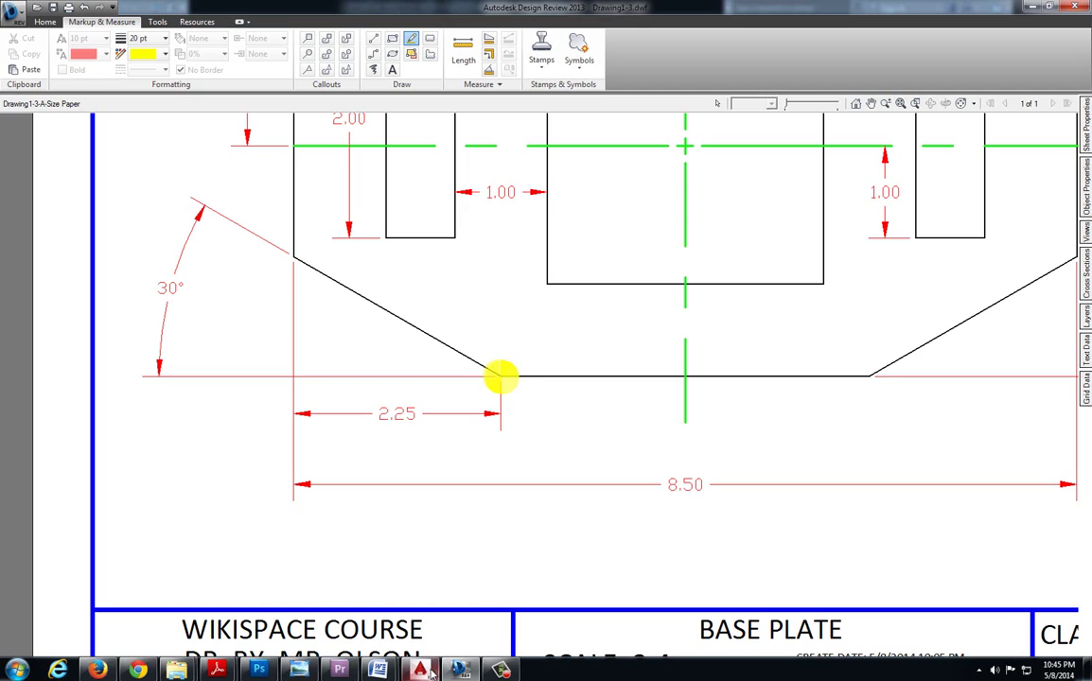
key("alt+Tab")
Start a line on the bottom edge 2.25 from the lower-left corner, then view the reference drawing.
left_click(282, 51)
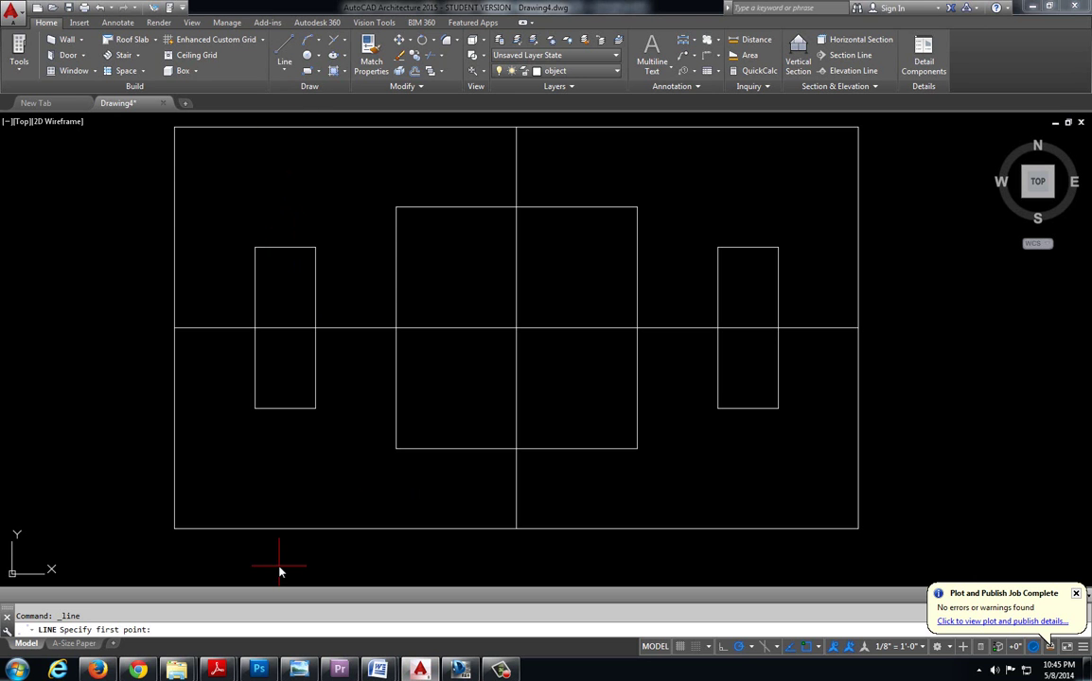
mouse_move(211, 511)
middle_mouse_down()
mouse_move(302, 423)
mouse_move(239, 497)
middle_mouse_up()
scroll(294, 436, "up", 5)
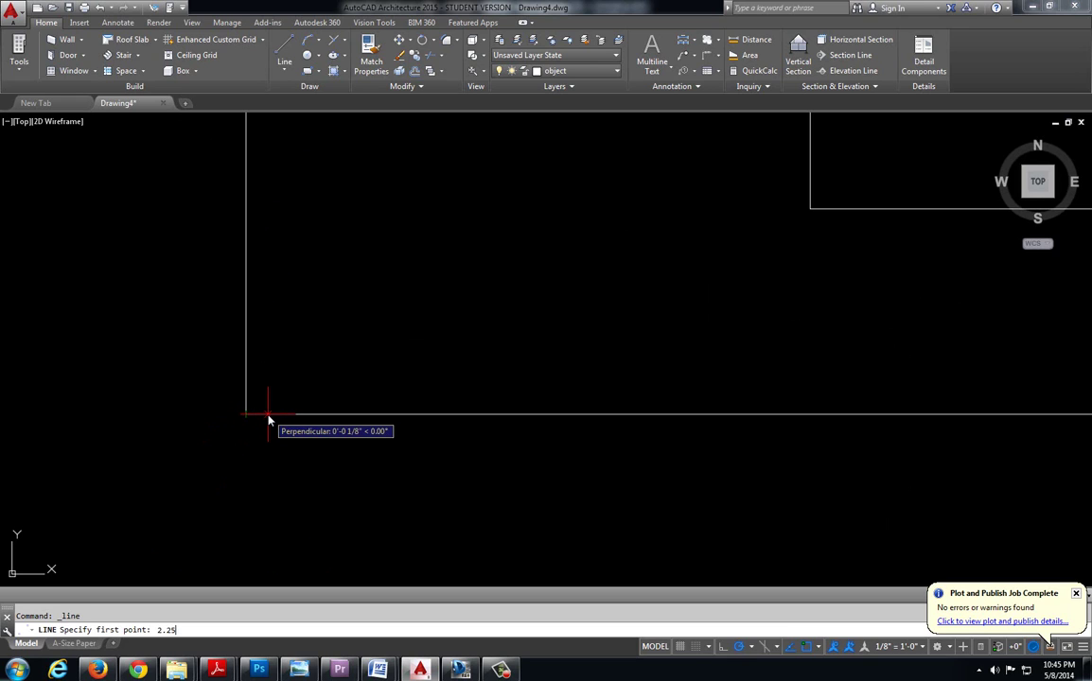
key("Return")
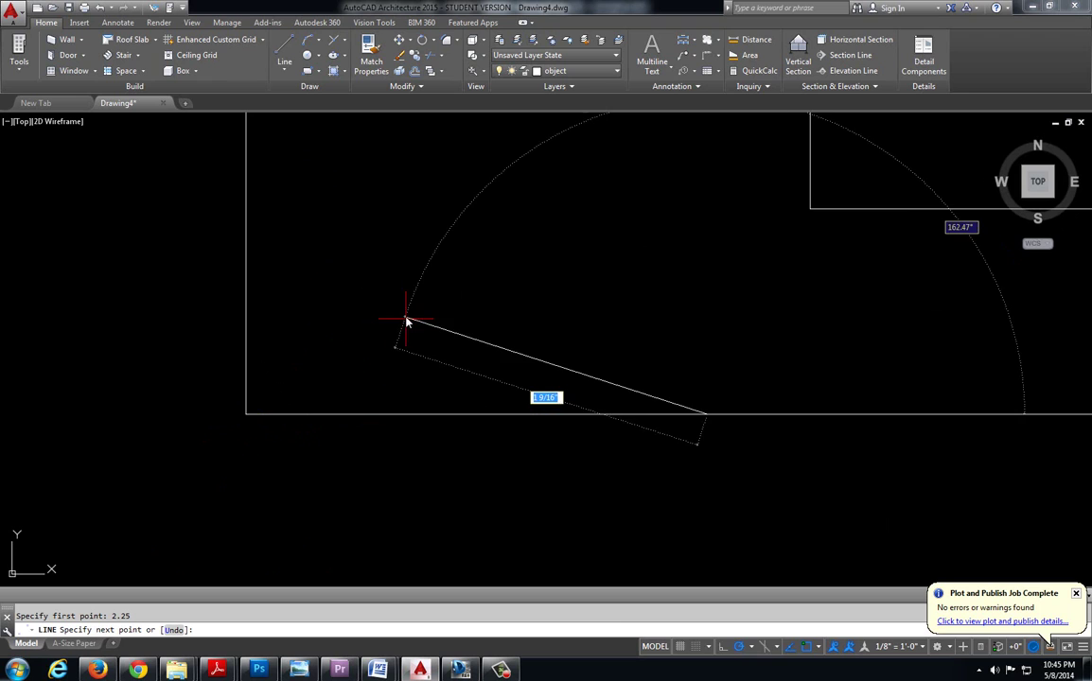
scroll(411, 523, "down", 2)
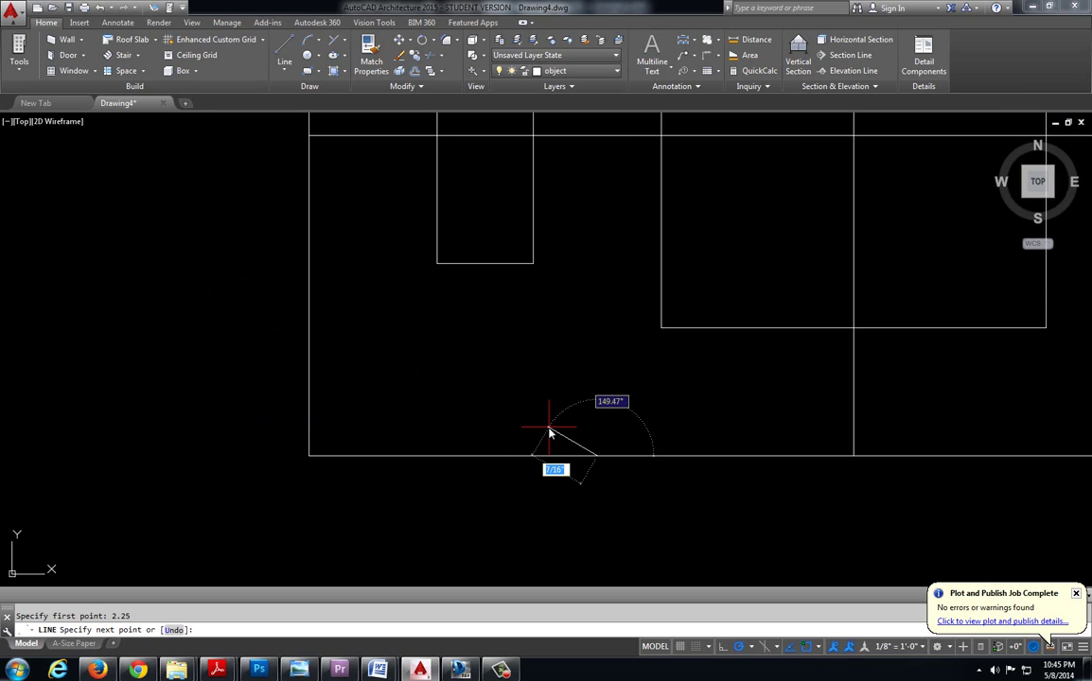
key("alt+Tab")
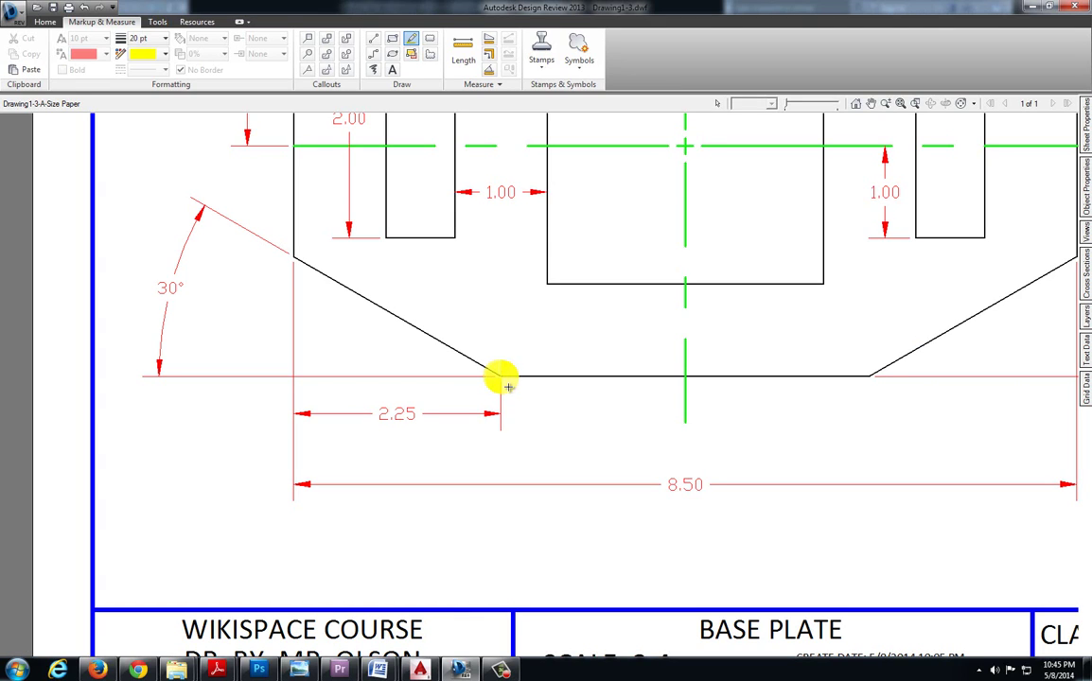
Return from the marked chamfer in Design Review to the unfinished AutoCAD line.
key("alt+Tab")
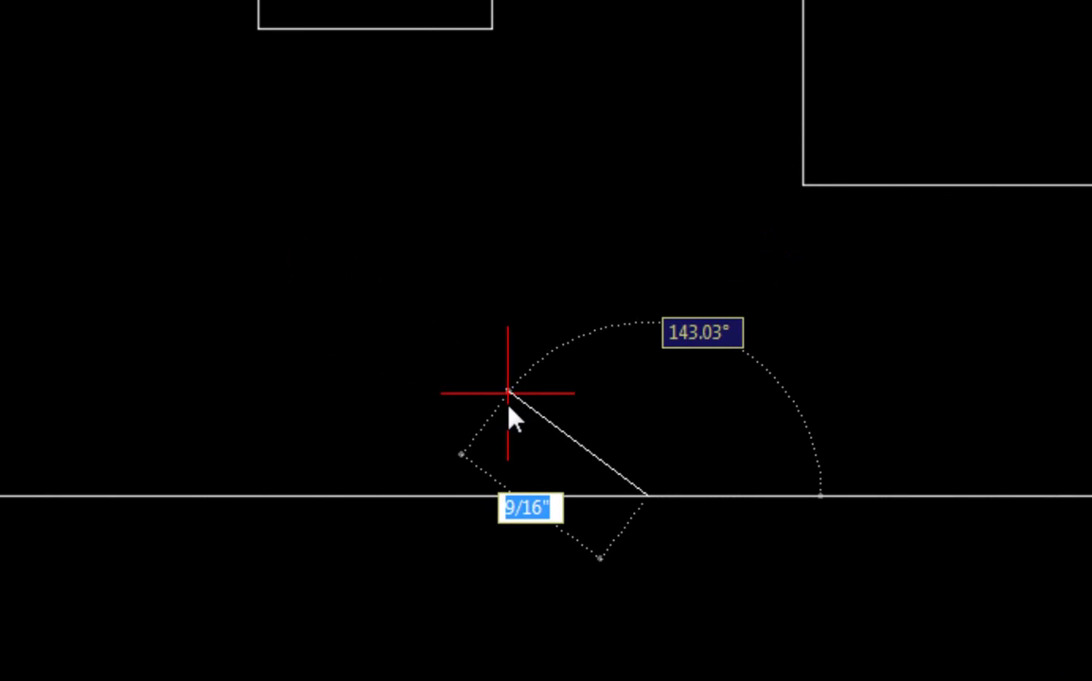
Cancel the unfinished line and pan to show the angle-reference circle beside the plate corner.
key("Escape")
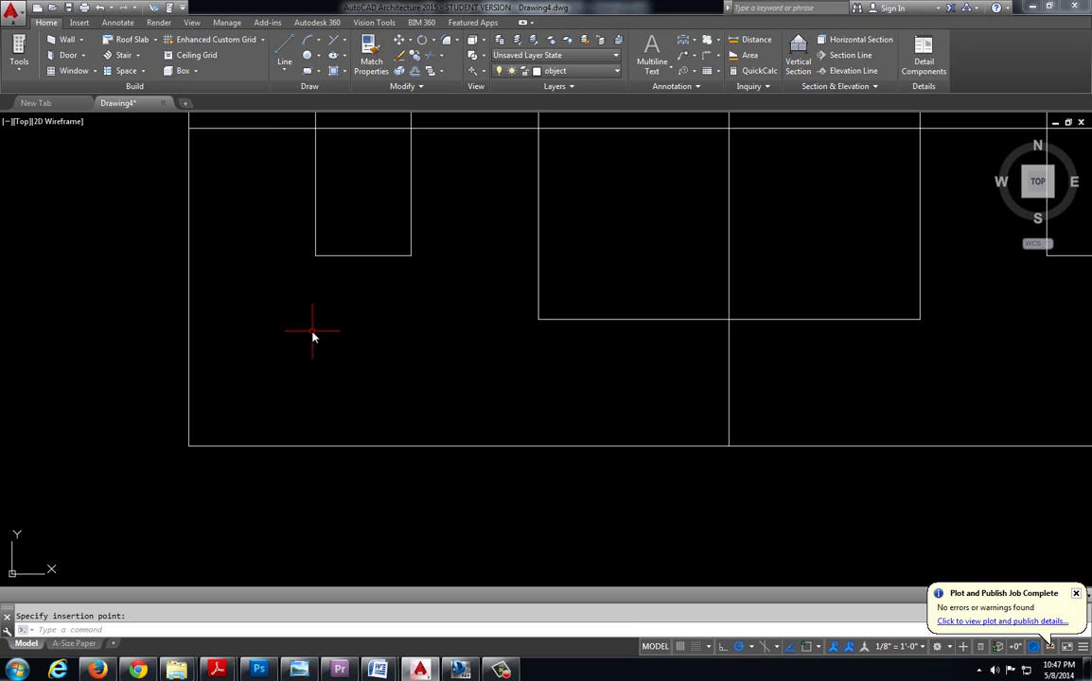
scroll(312, 336, "down", 2)
scroll(410, 338, "up", 2)
scroll(338, 341, "left", 8)
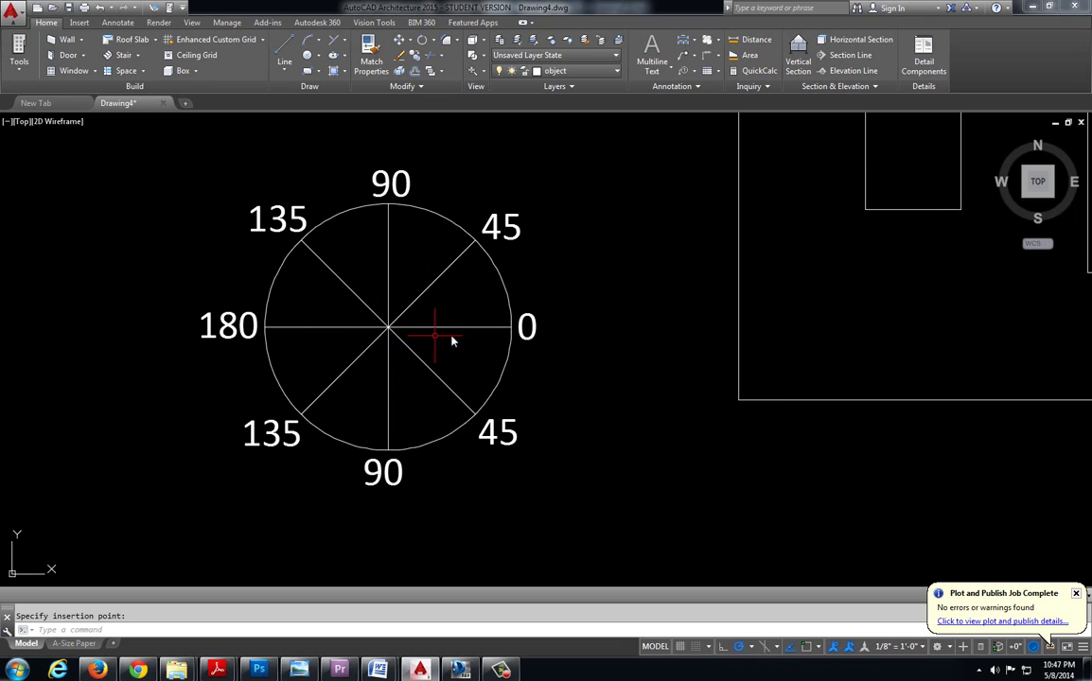
middle_click_drag(743, 381, 620, 358)
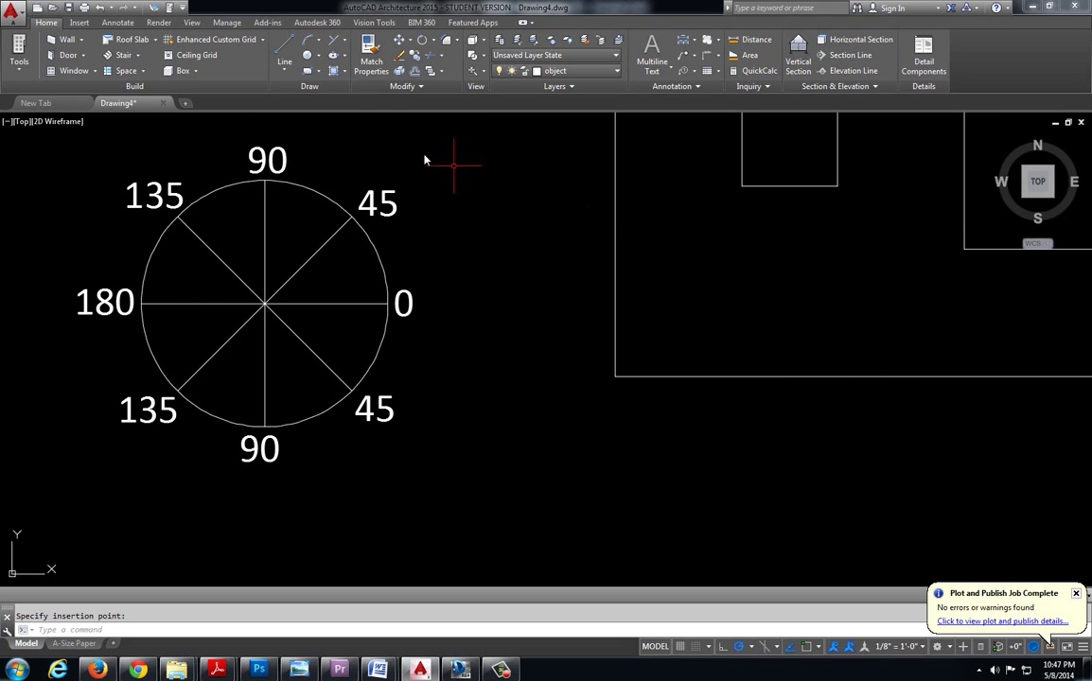
Restart the line with object snap on, anchored 2.25 right of the lower-left corner.
left_click(287, 52)
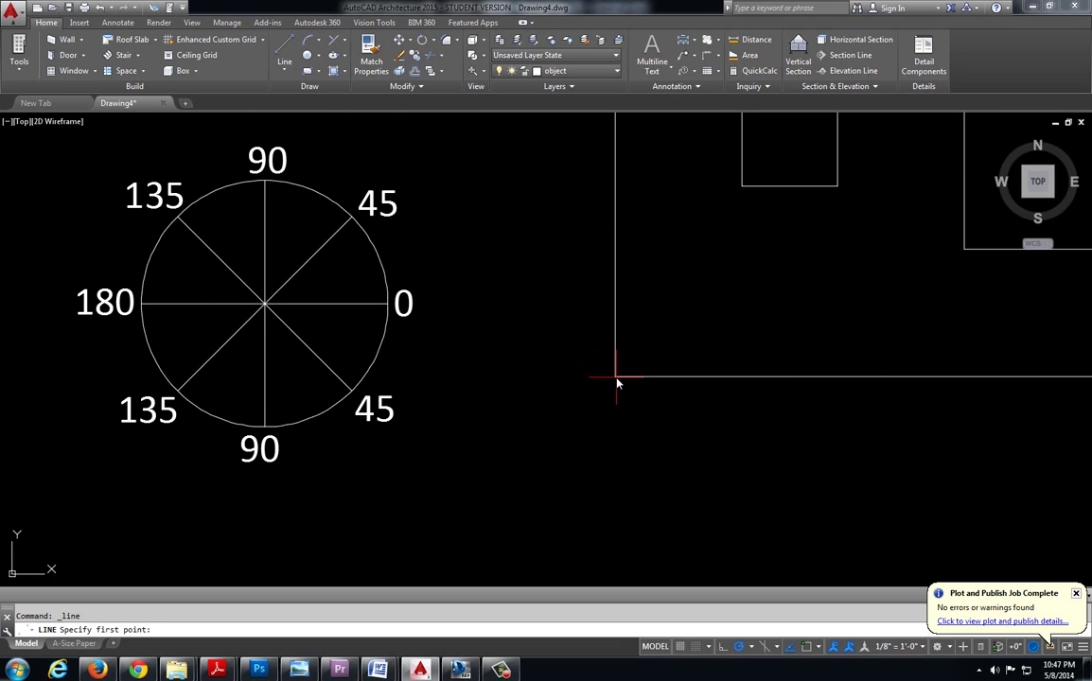
left_click(781, 379)
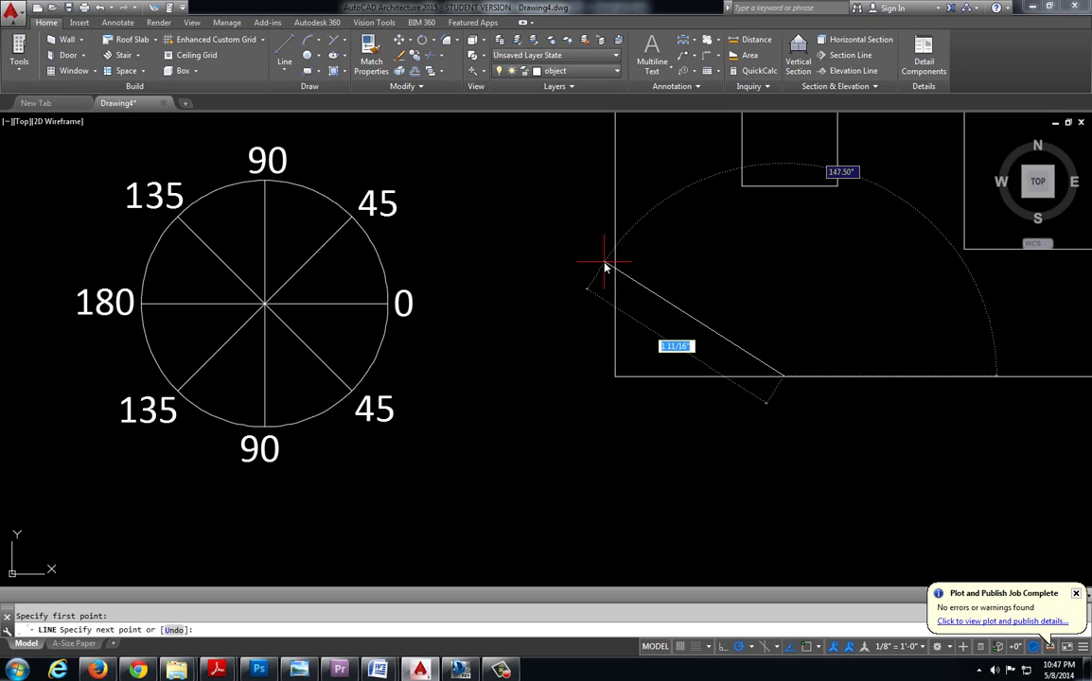
key("Escape")
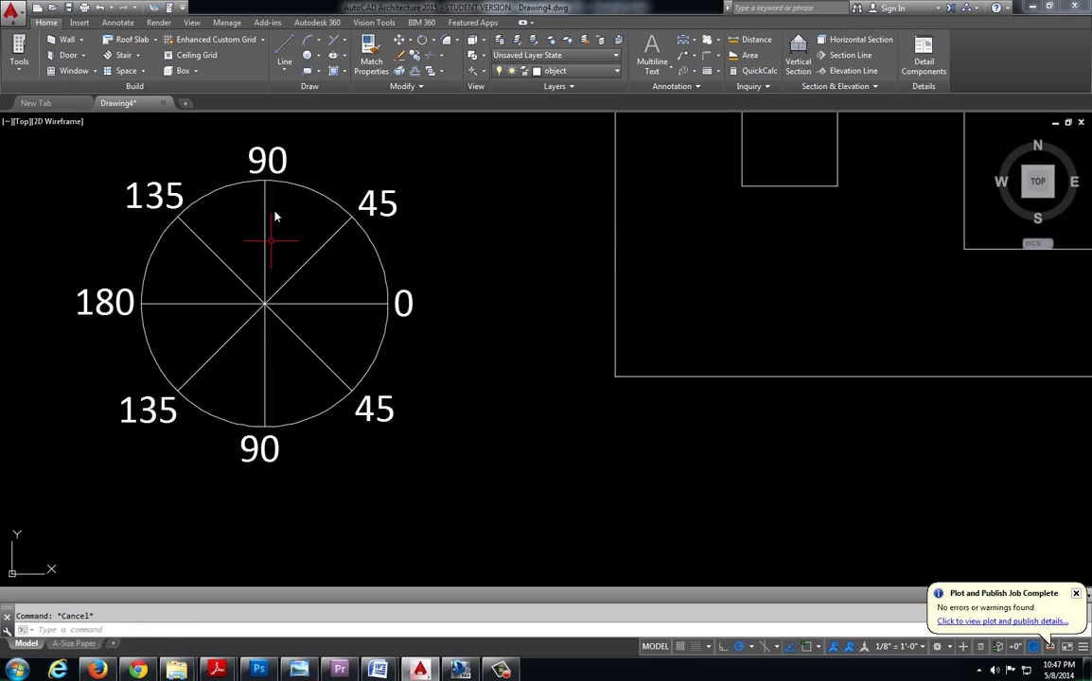
left_click(284, 52)
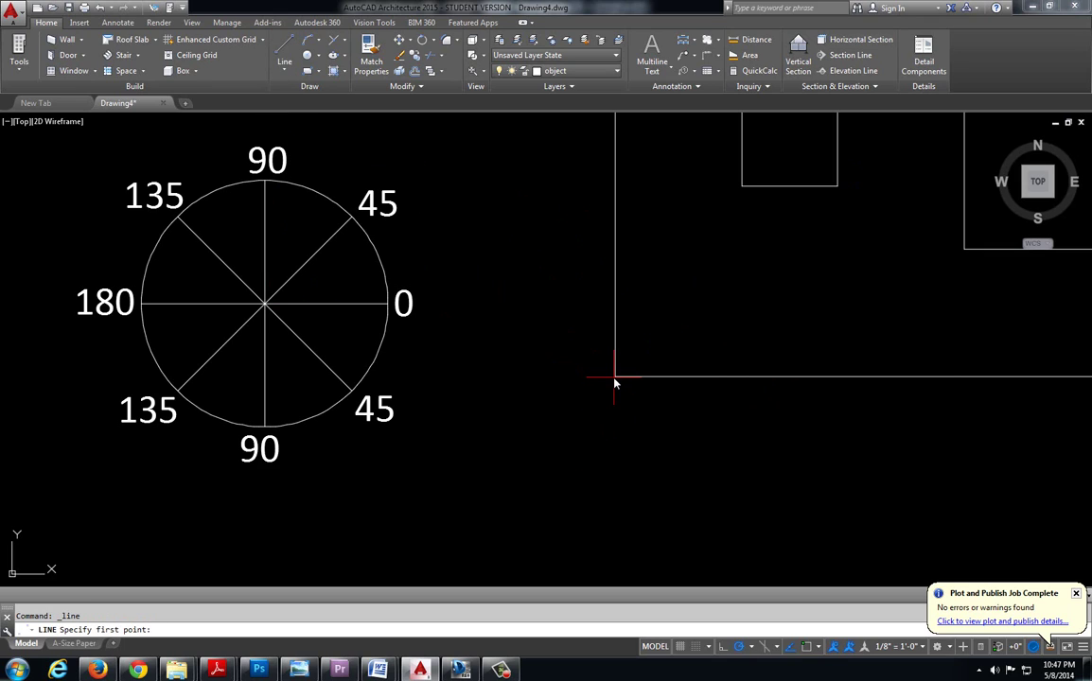
key("F3")
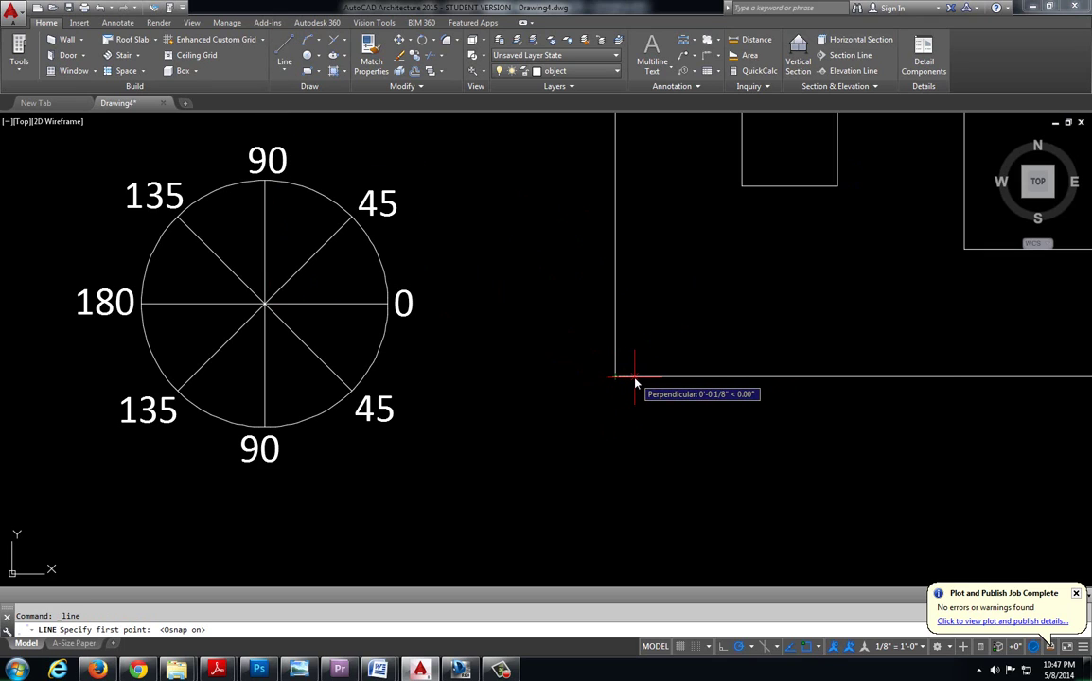
type("2.25")
key("Return")
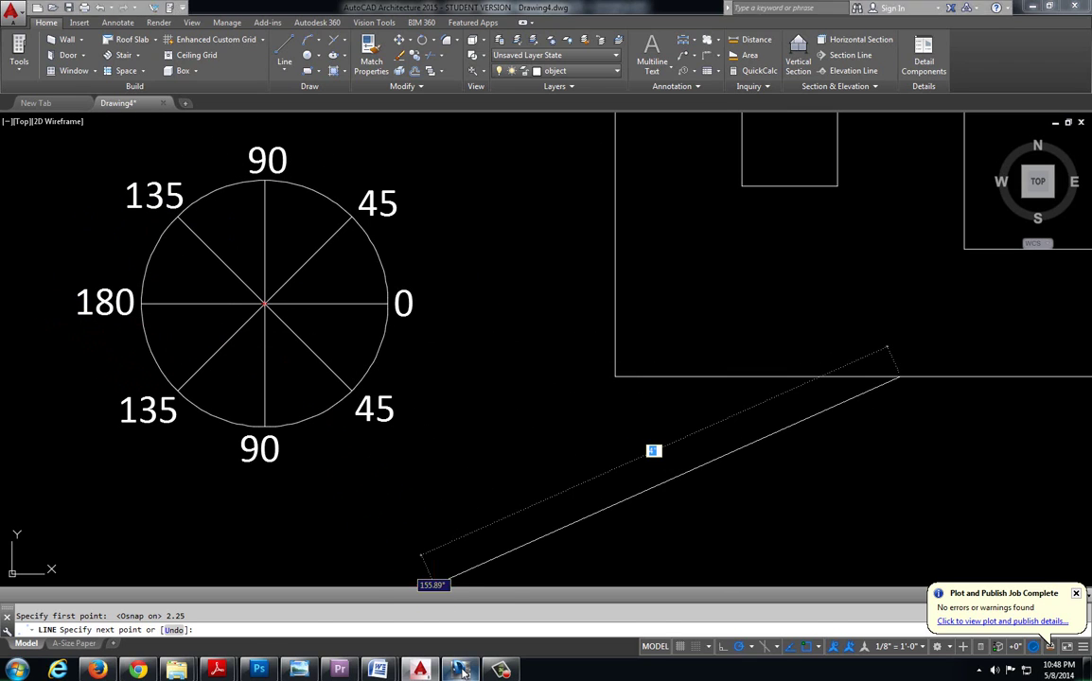
key("alt+Tab")
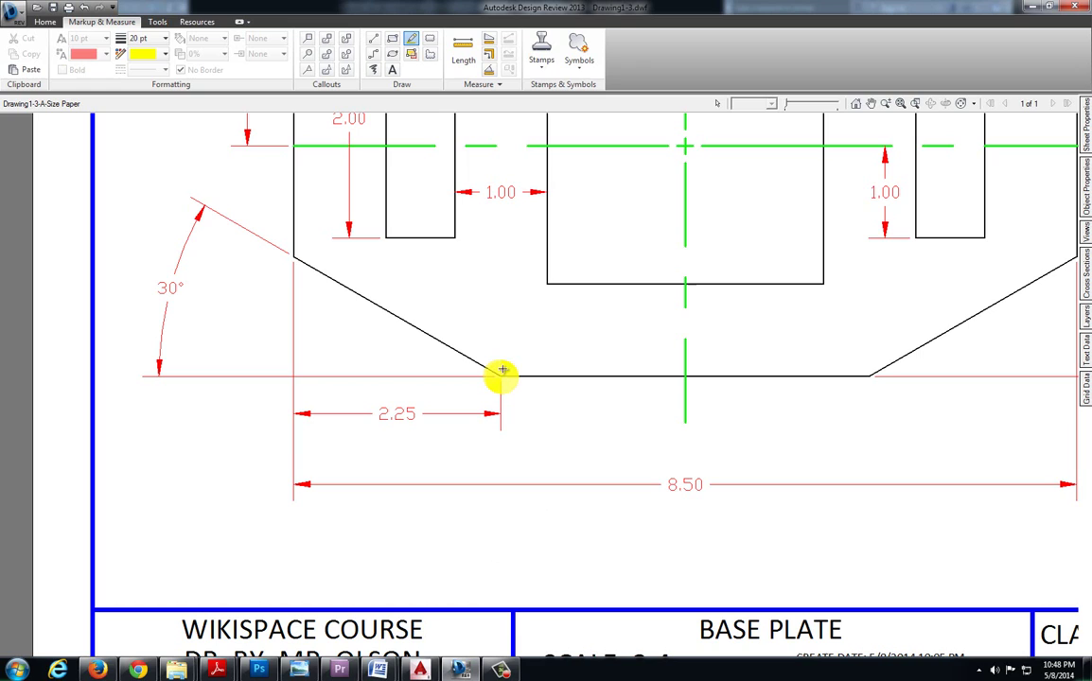
Draw a red markup line from the lower-left chamfer vertex, then switch back to AutoCAD.
left_click(373, 38)
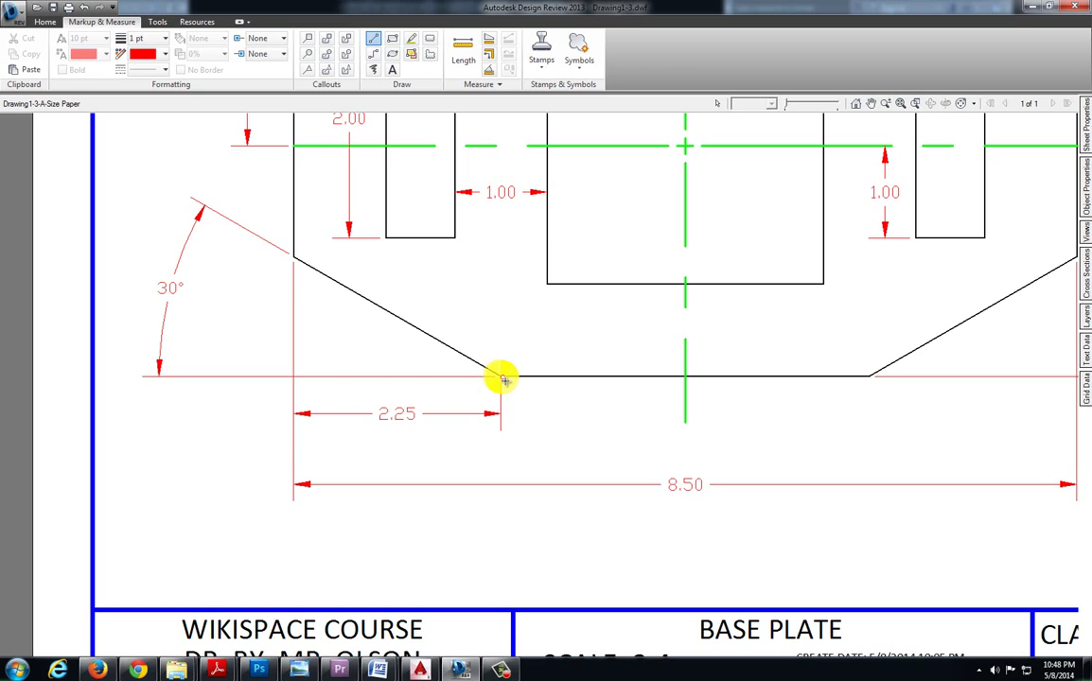
mouse_move(475, 378)
left_mouse_down()
mouse_move(139, 377)
mouse_move(127, 297)
mouse_move(179, 190)
left_mouse_up()
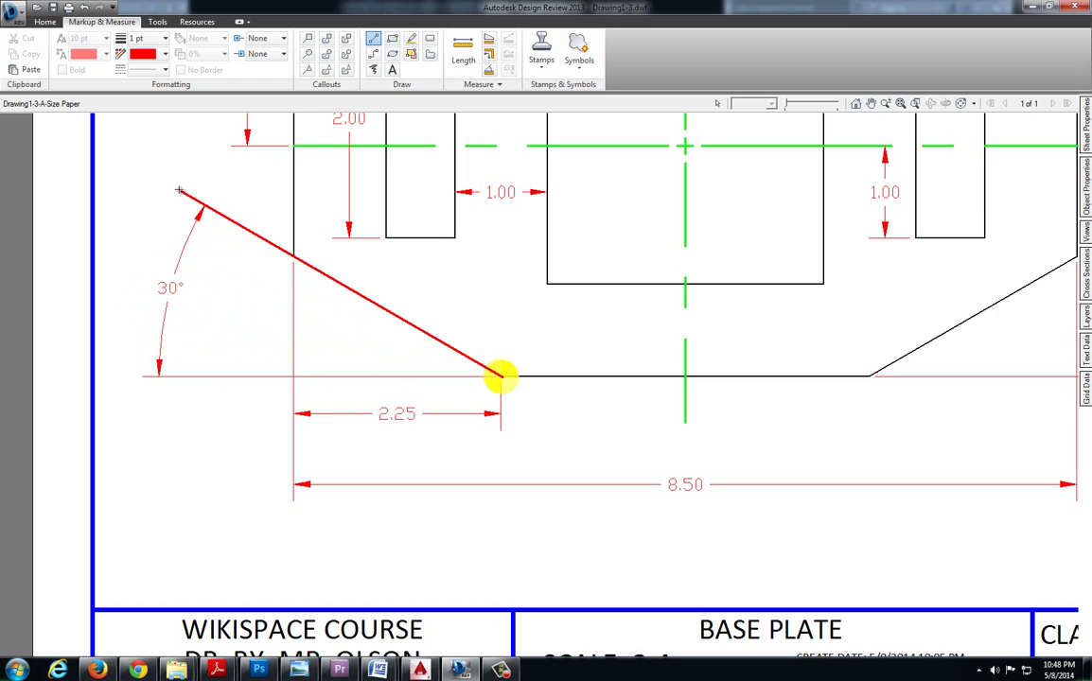
left_click_drag(179, 190, 360, 343)
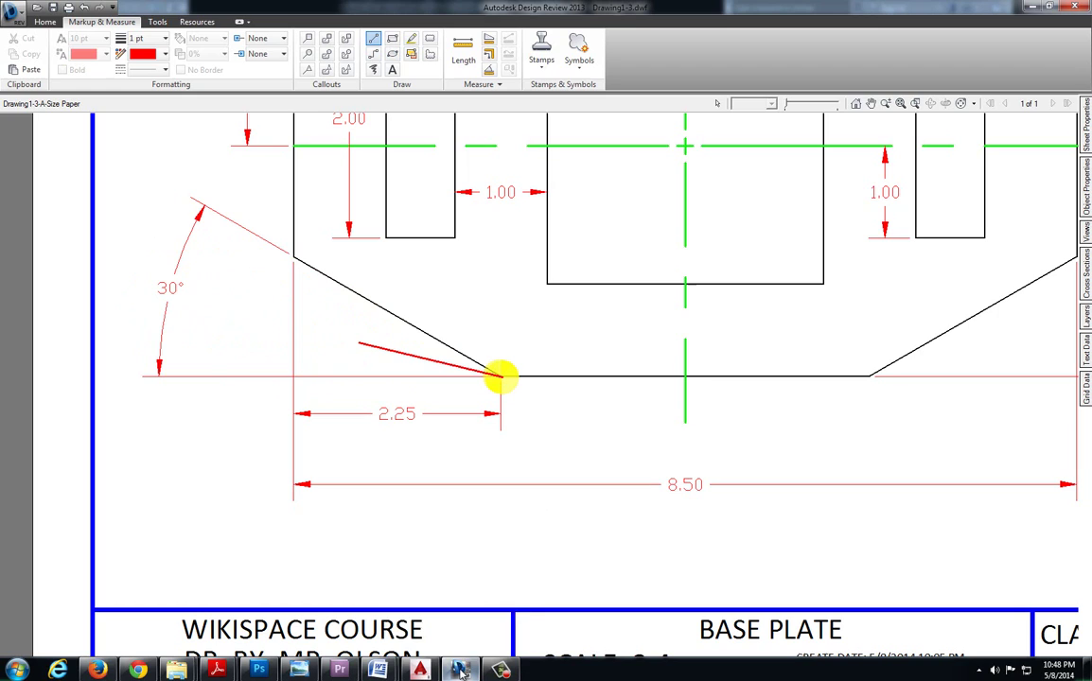
left_click(416, 606)
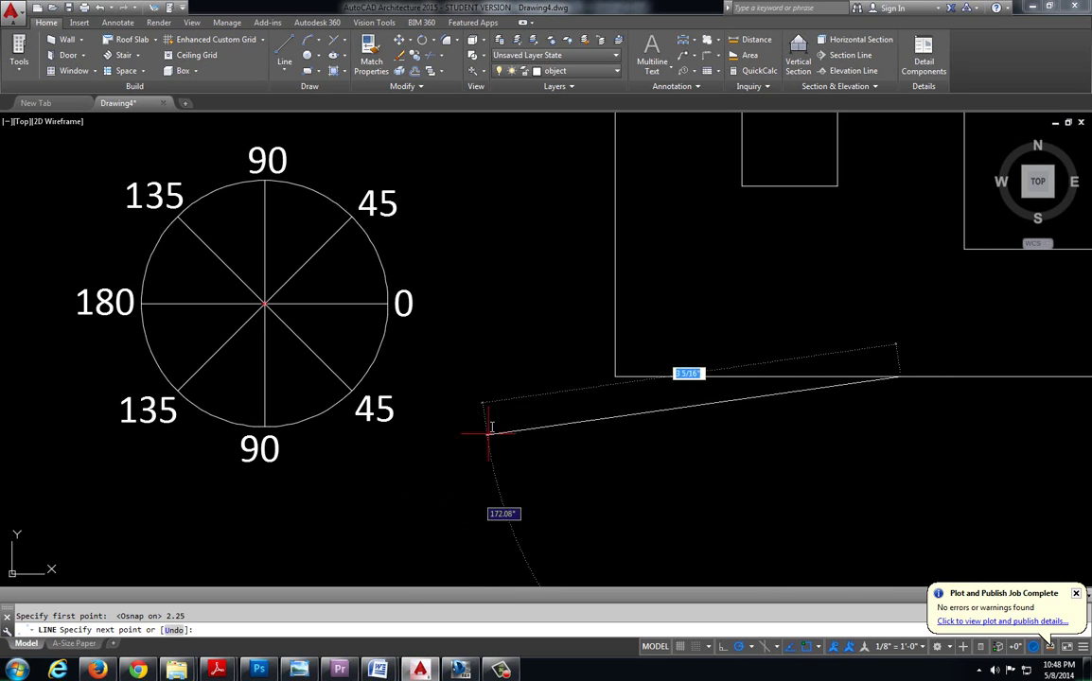
Cancel the anchored line and start a new LINE command.
key("Escape")
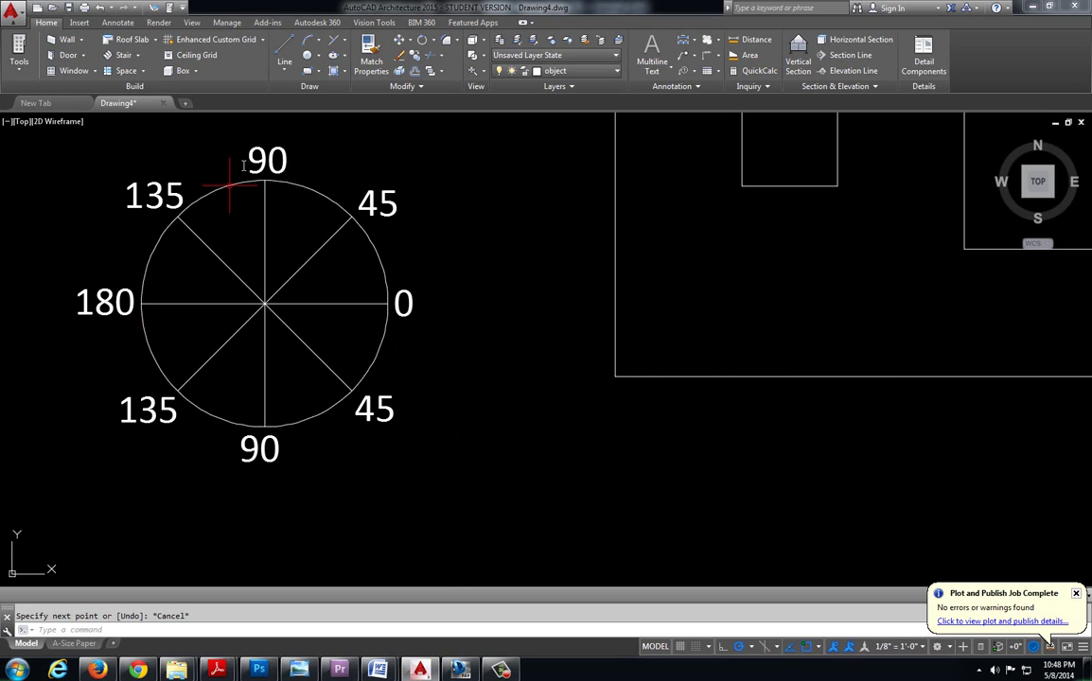
left_click(285, 57)
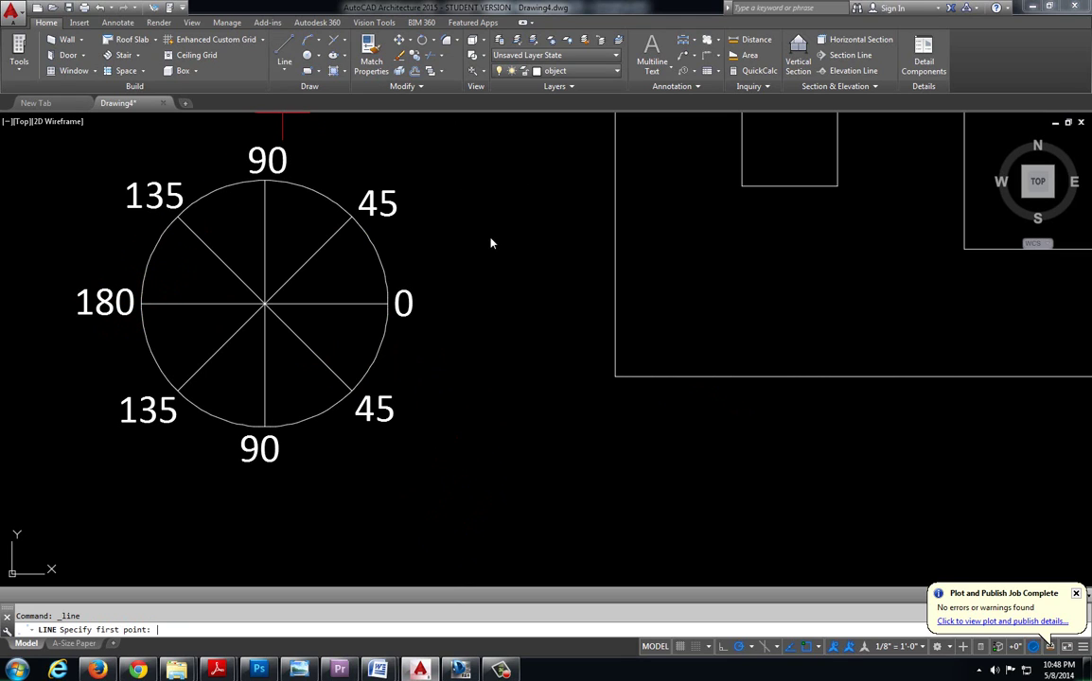
Anchor the new line 2.25 along the bottom edge and enter a length of 3.
mouse_move(490, 241)
middle_mouse_down()
mouse_move(456, 302)
mouse_move(379, 316)
middle_mouse_up()
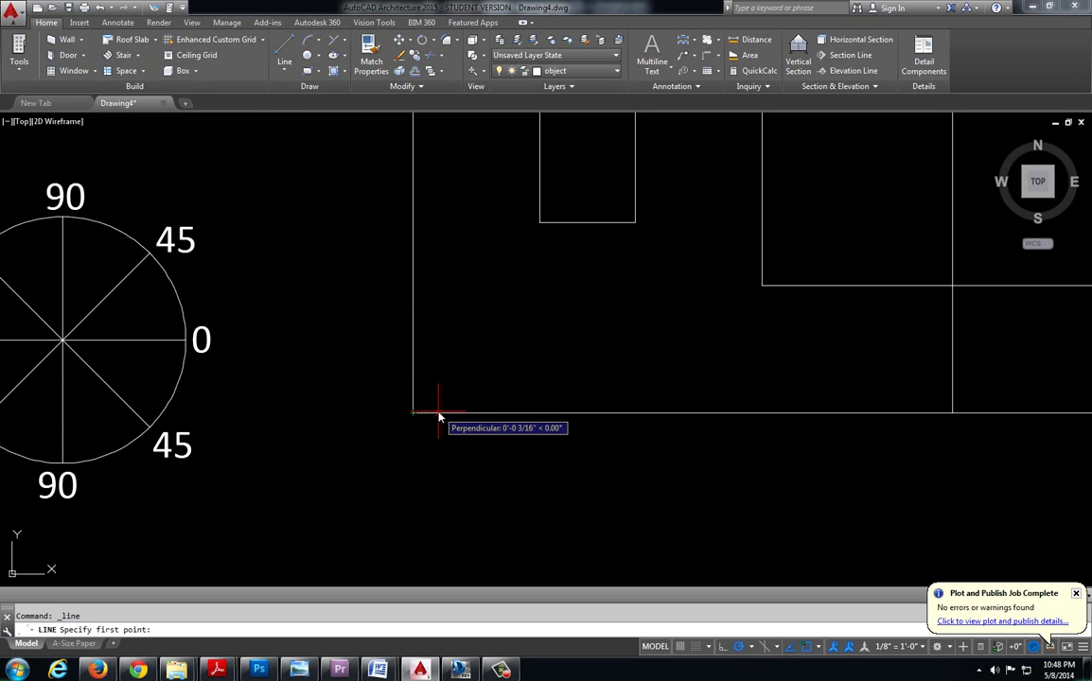
type(".25")
key("Return")
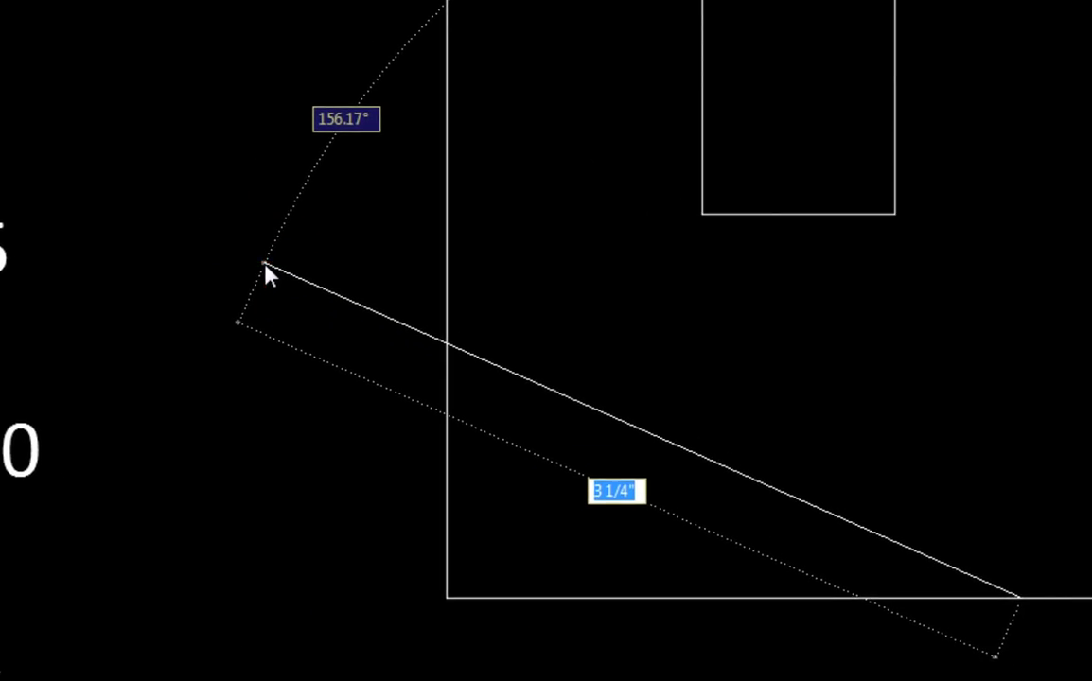
scroll(265, 274, "down", 2)
middle_click_drag(265, 274, 227, 331)
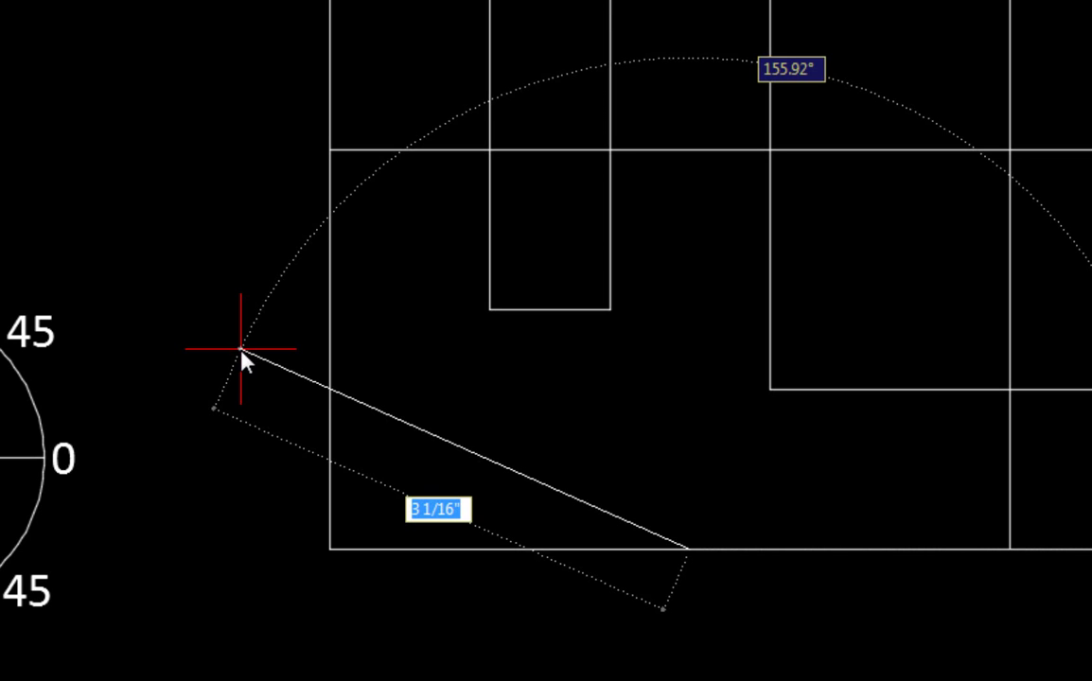
type("9")
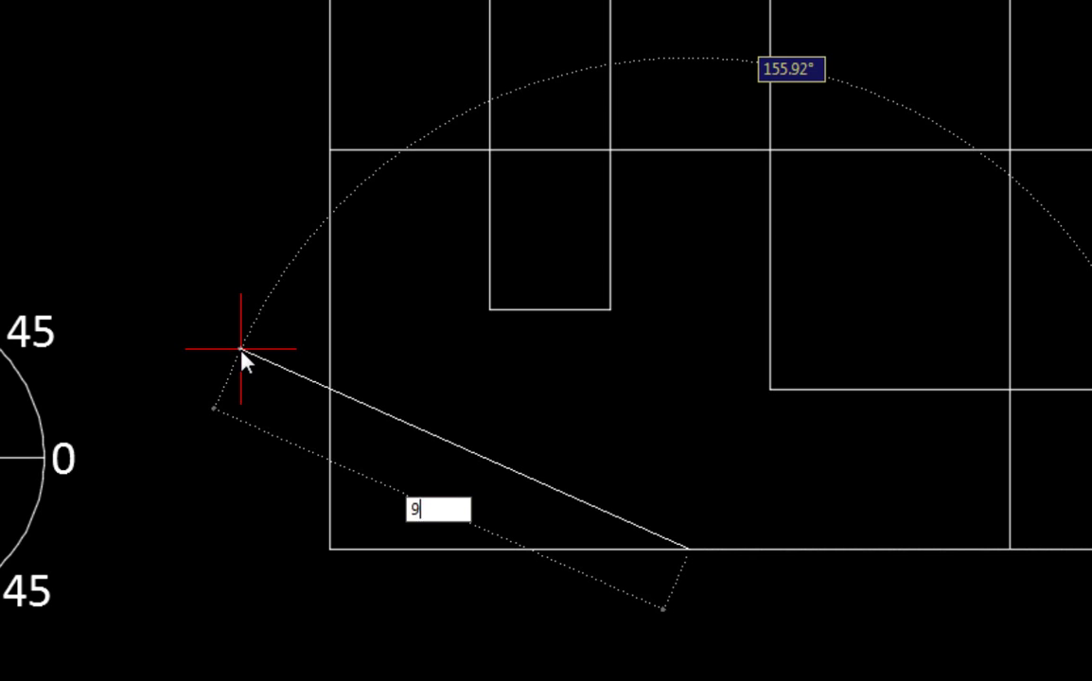
key("BackSpace")
type("8")
key("BackSpace")
type("3")
Lock the 3-inch length and 150° angle, then place the chamfer line and end the command.
key("Tab")
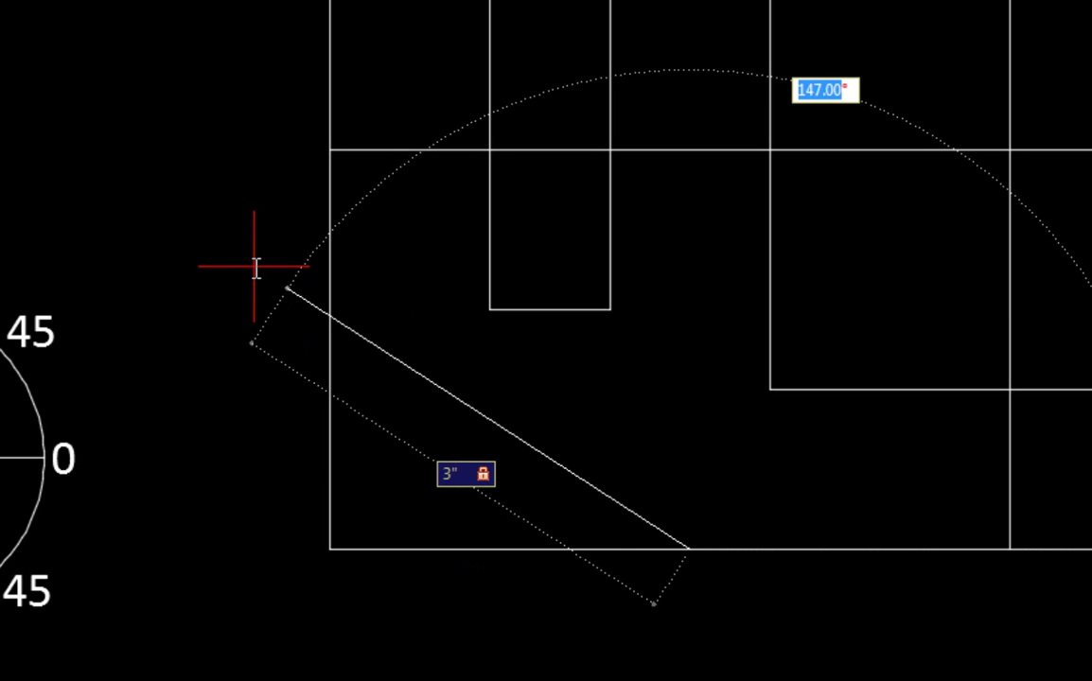
type("150")
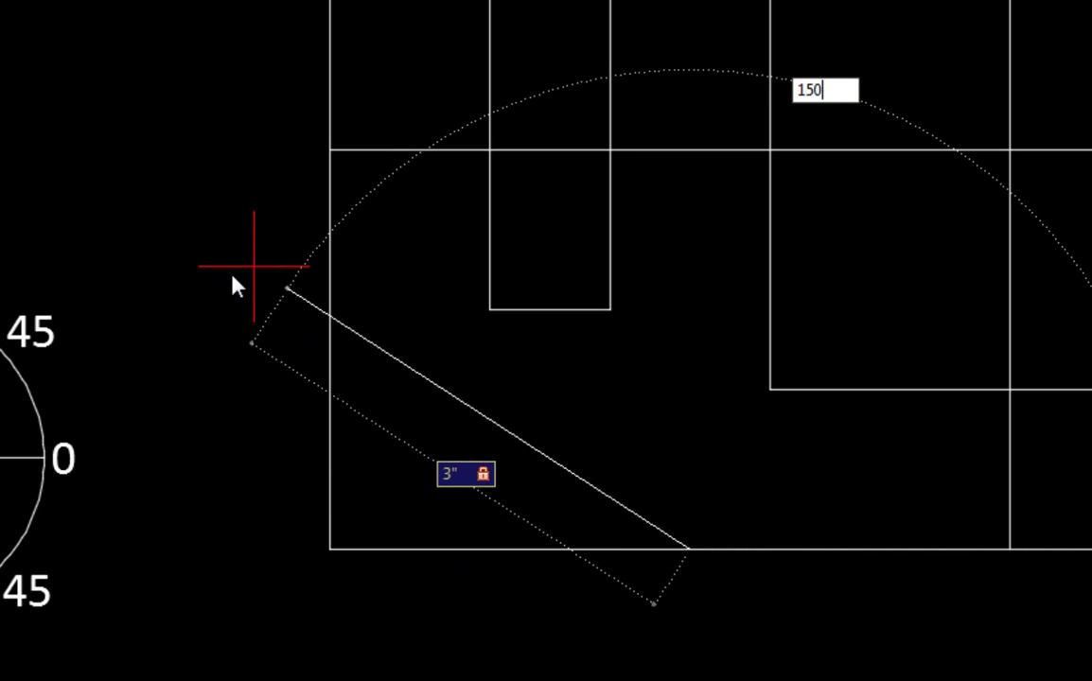
key("Tab")
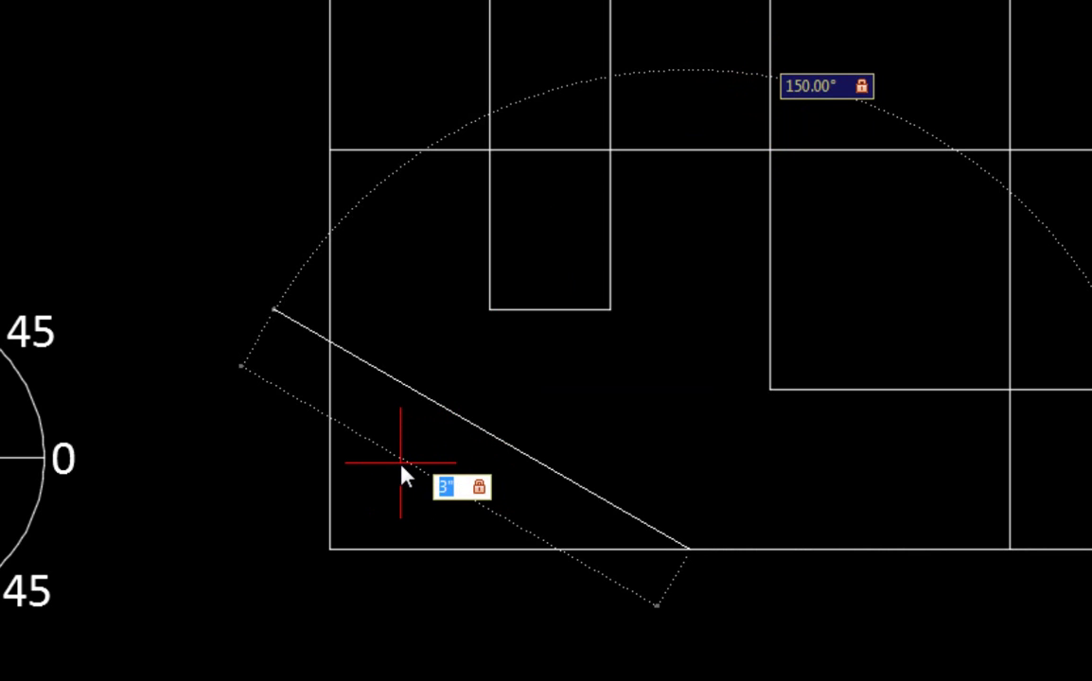
key("Return")
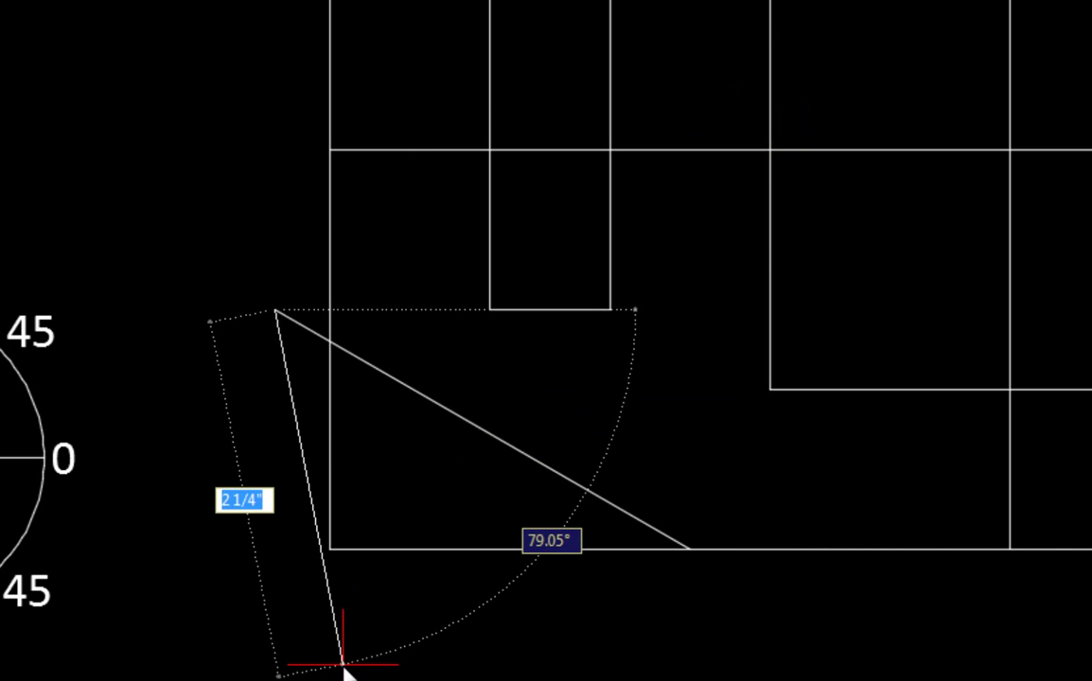
key("Escape")
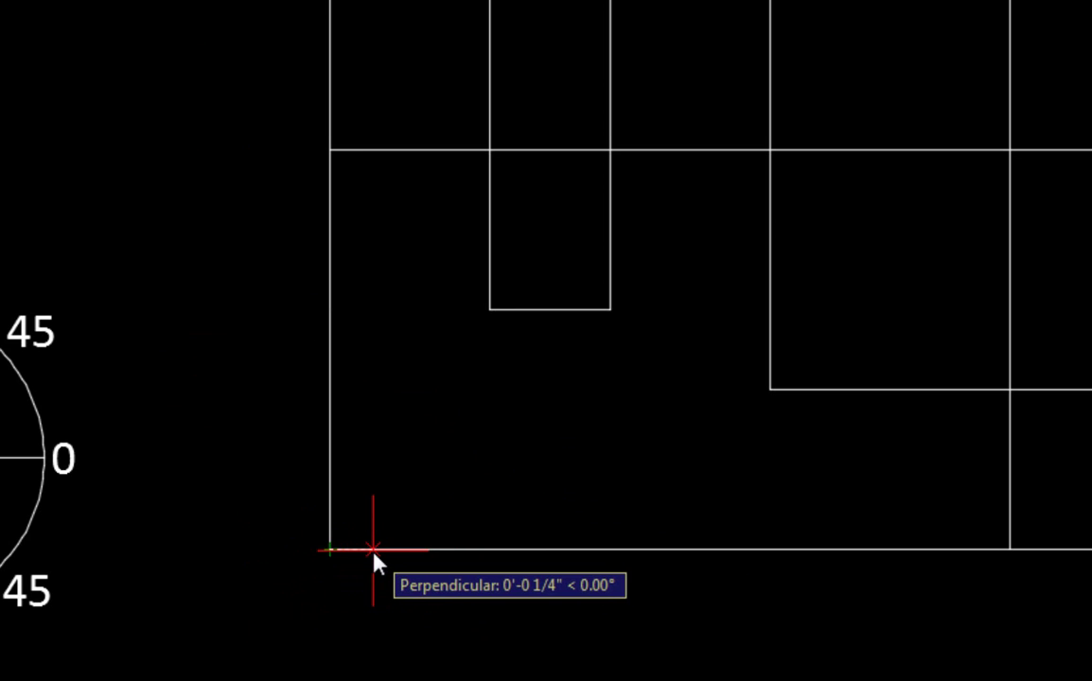
Start a new line on the plate's bottom edge and begin entering its 150° angle.
left_click(373, 549)
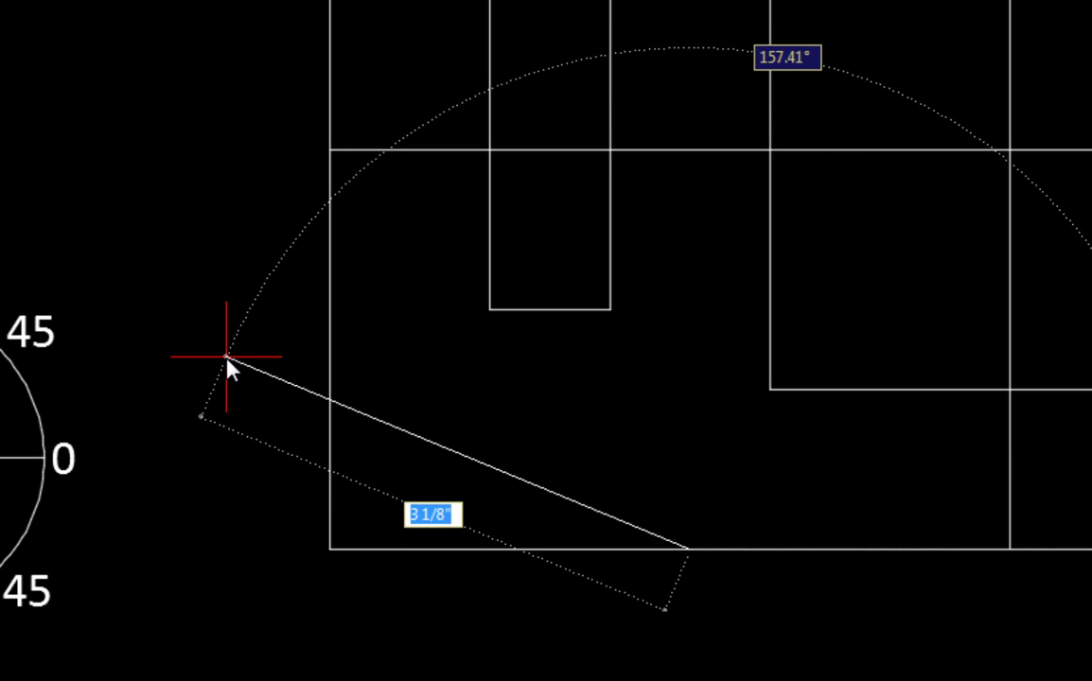
key("Tab")
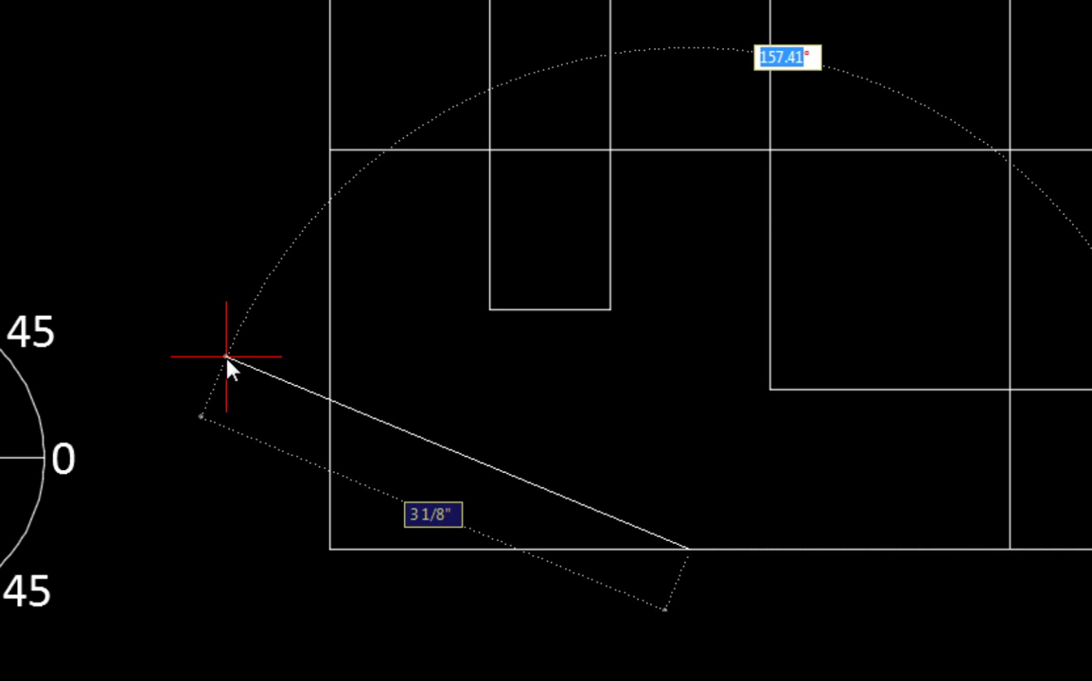
type("15")
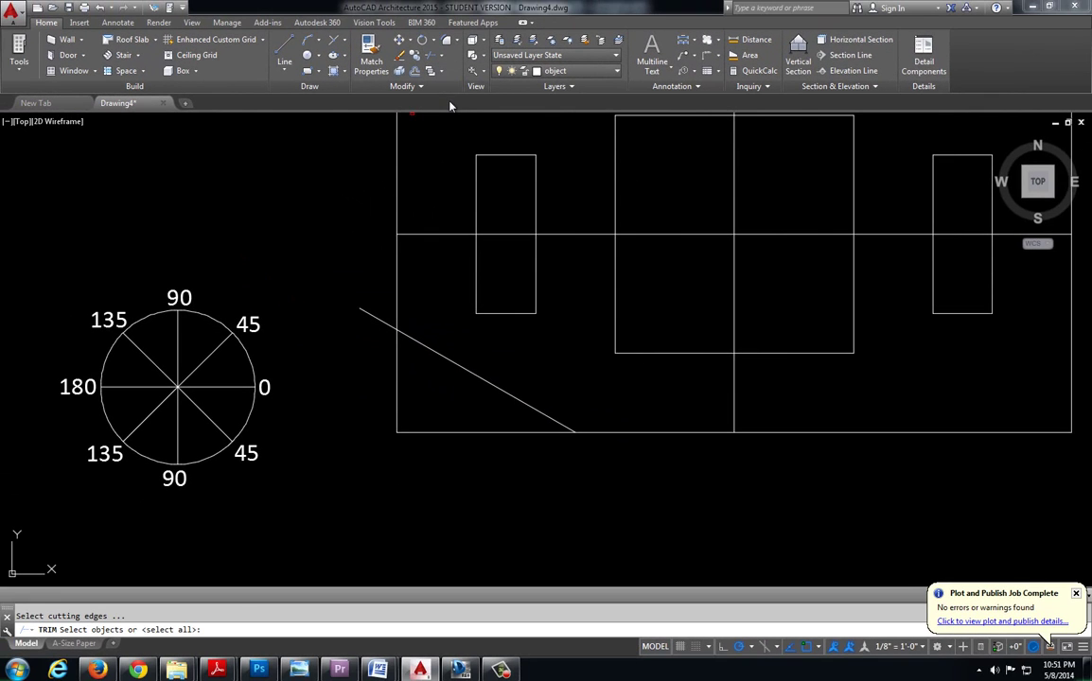
Trim the diagonal's overhang and the bottom and left edge stubs at the lower-left corner.
key("Return")
left_click(372, 325)
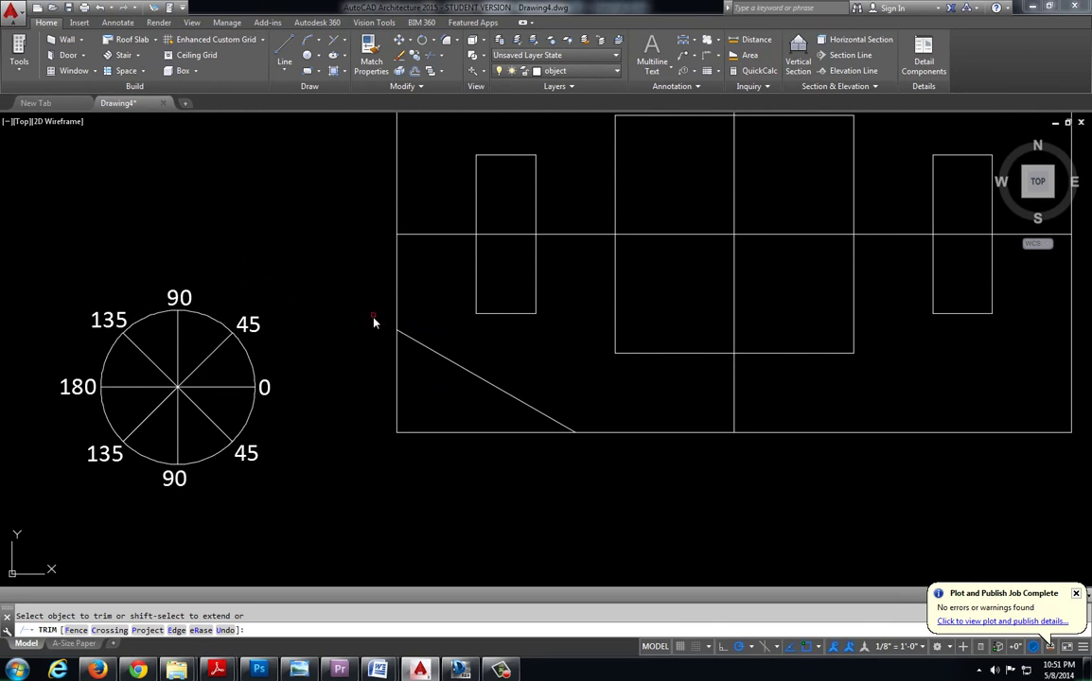
left_click(423, 433)
left_click(398, 422)
scroll(442, 451, "down", 4)
scroll(417, 418, "up", 2)
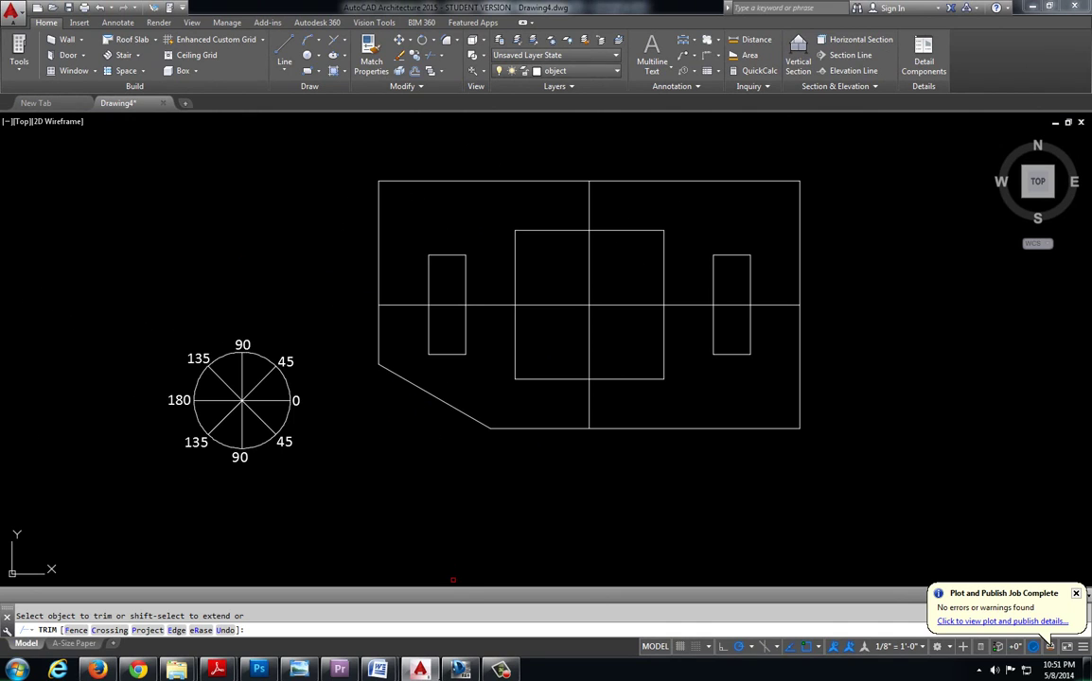
In Design Review, centre the base plate and trace its upper-right chamfer with a red markup line.
key("alt+Tab")
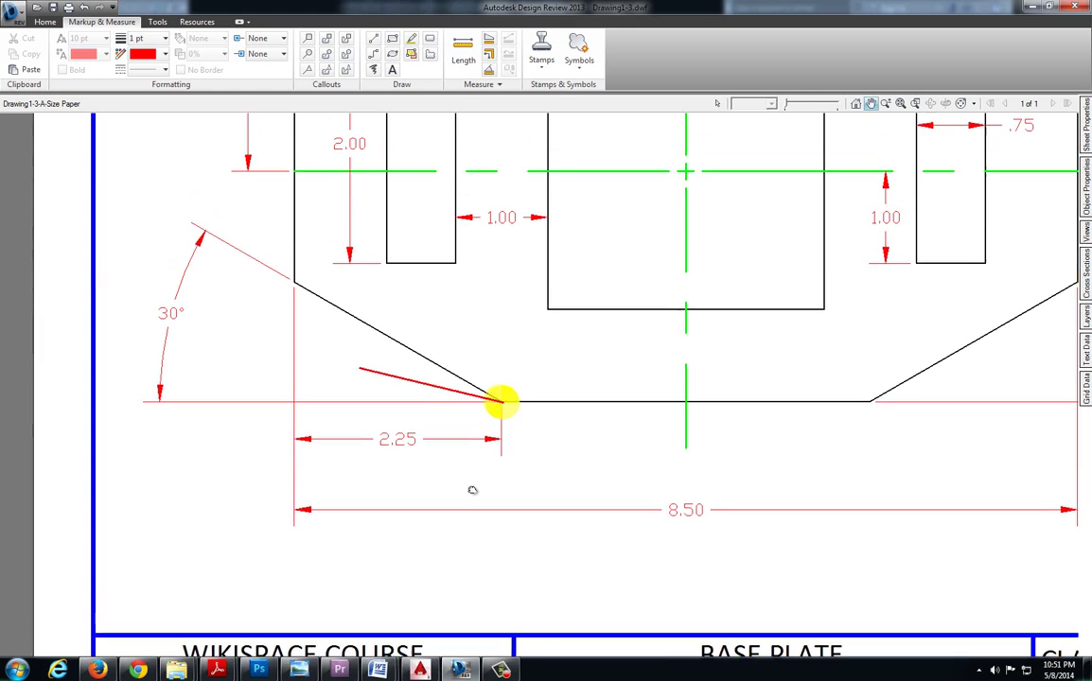
scroll(473, 490, "down", 3)
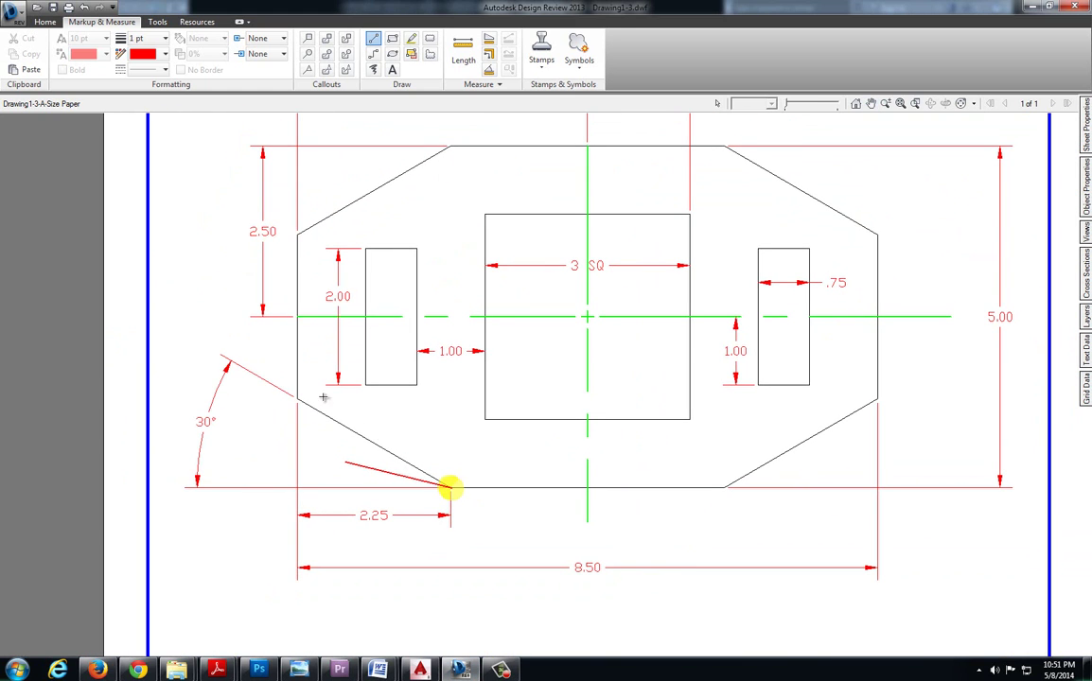
scroll(445, 487, "down", 2)
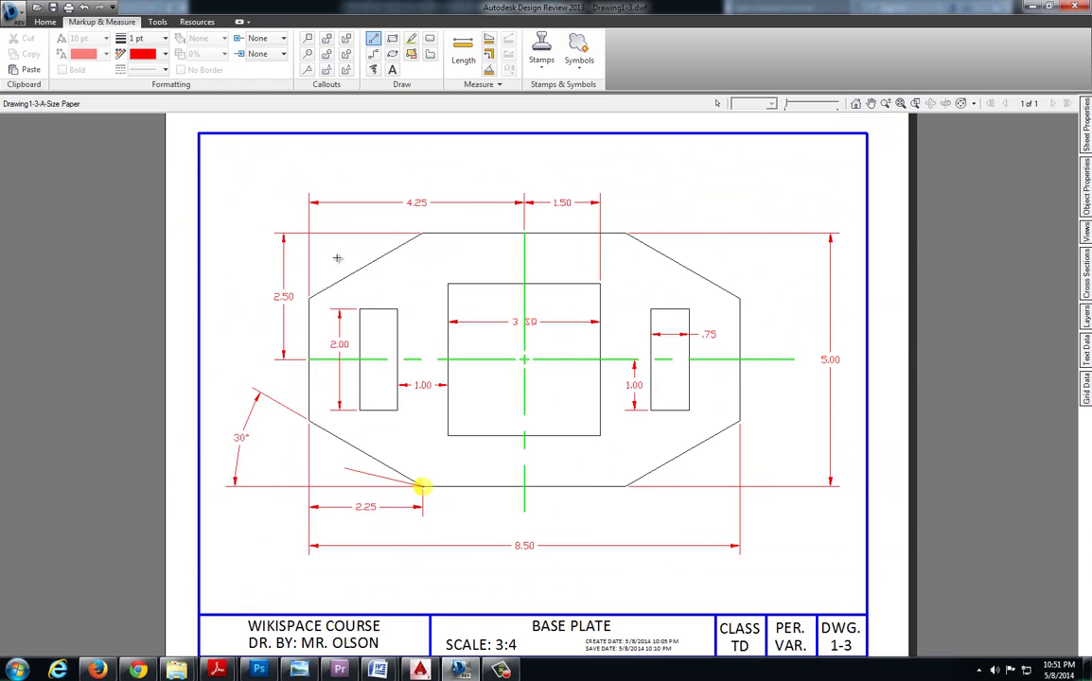
scroll(337, 258, "up", 2)
middle_click_drag(768, 315, 668, 308)
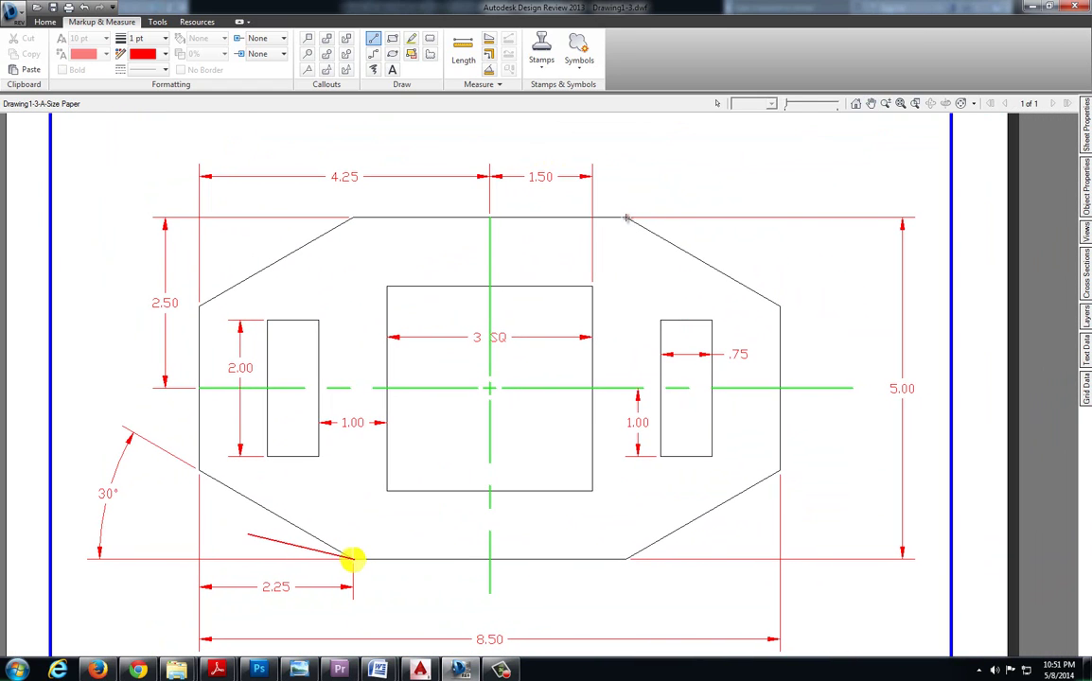
left_click(630, 218)
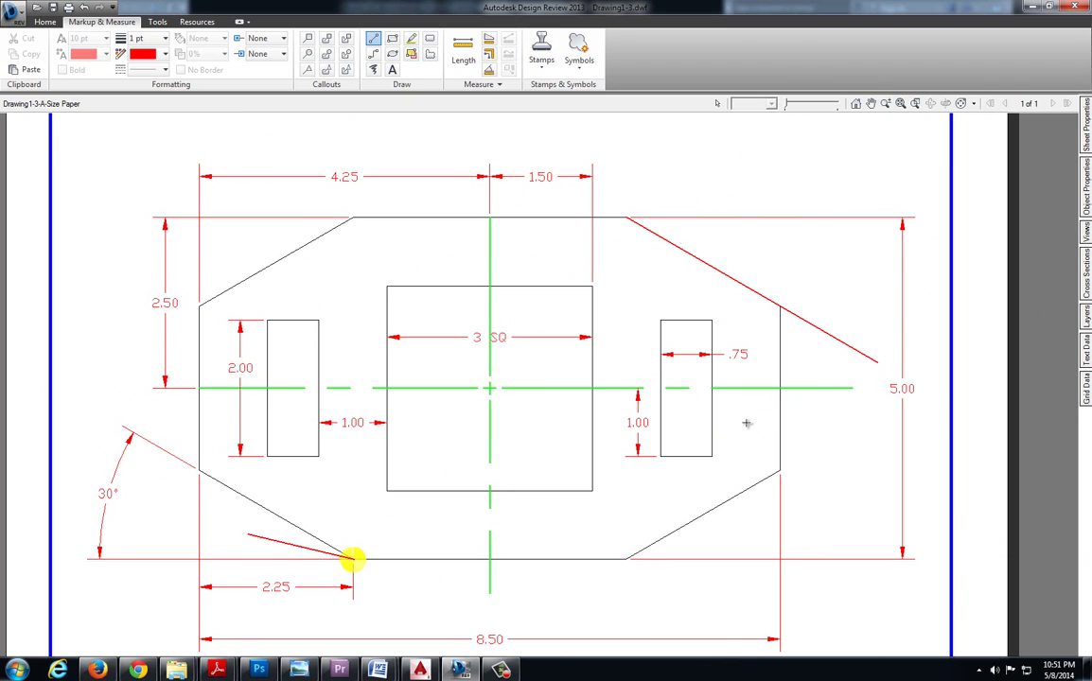
key("Escape")
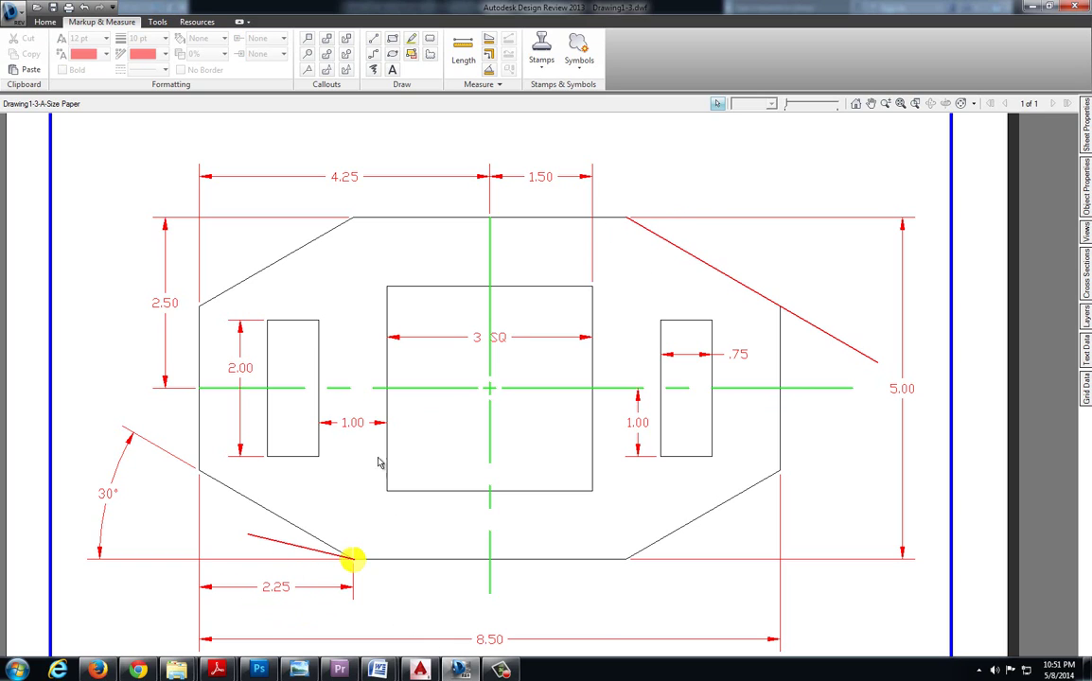
Back in AutoCAD, draw the upper-right chamfer line at 30°, starting 2.25 from the corner.
left_click(419, 670)
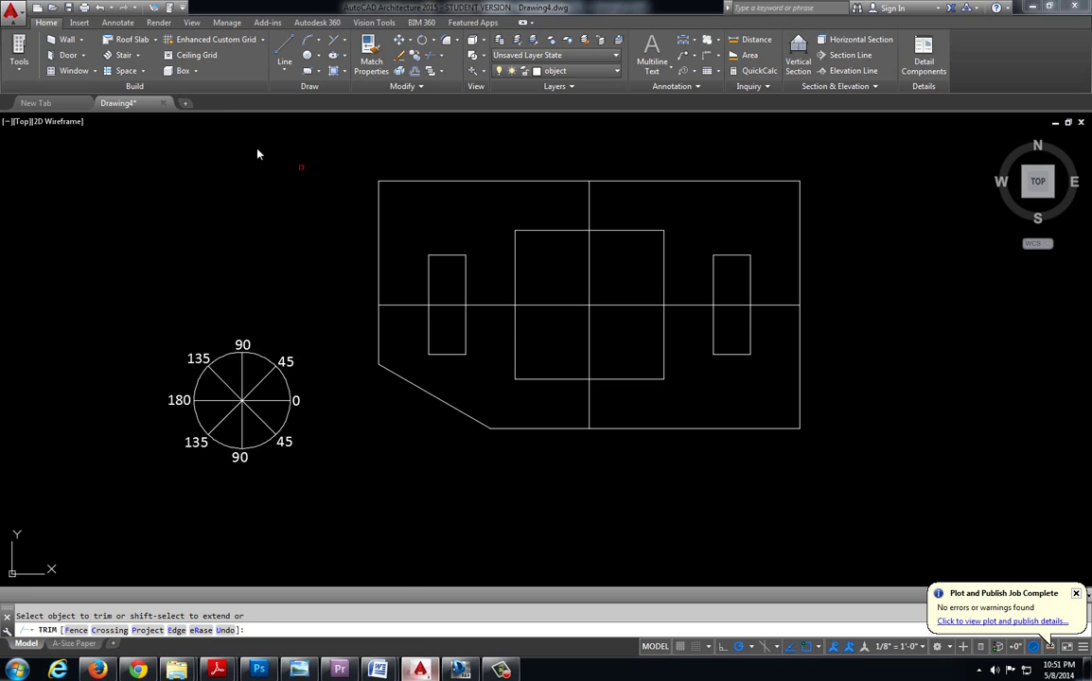
left_click(284, 55)
scroll(579, 312, "up", 3)
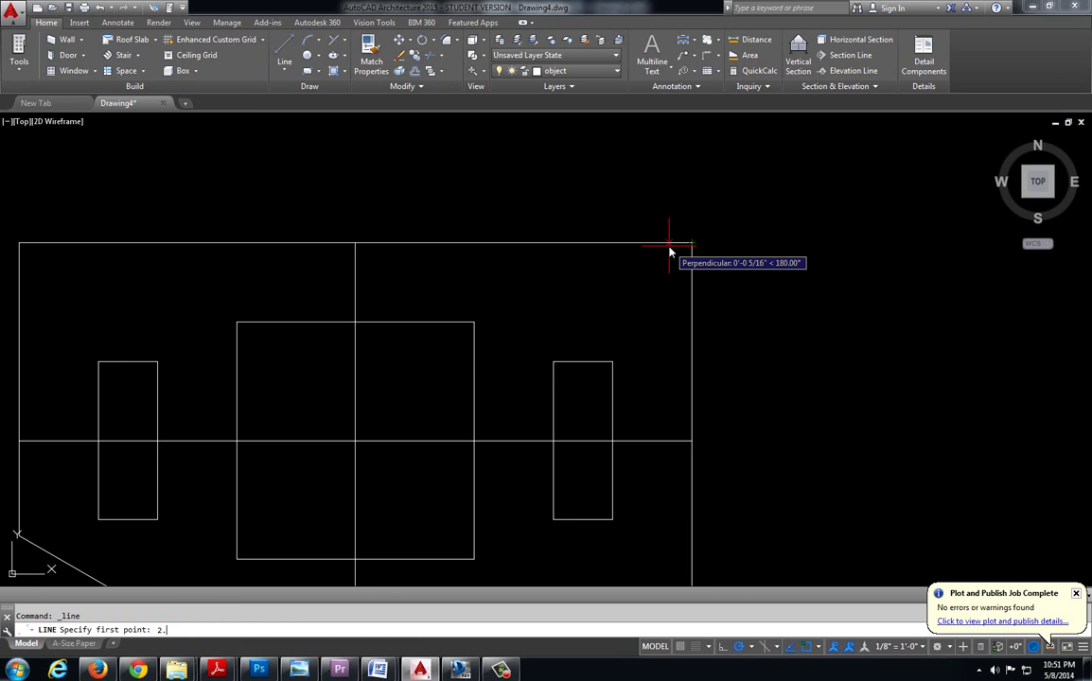
key("Return")
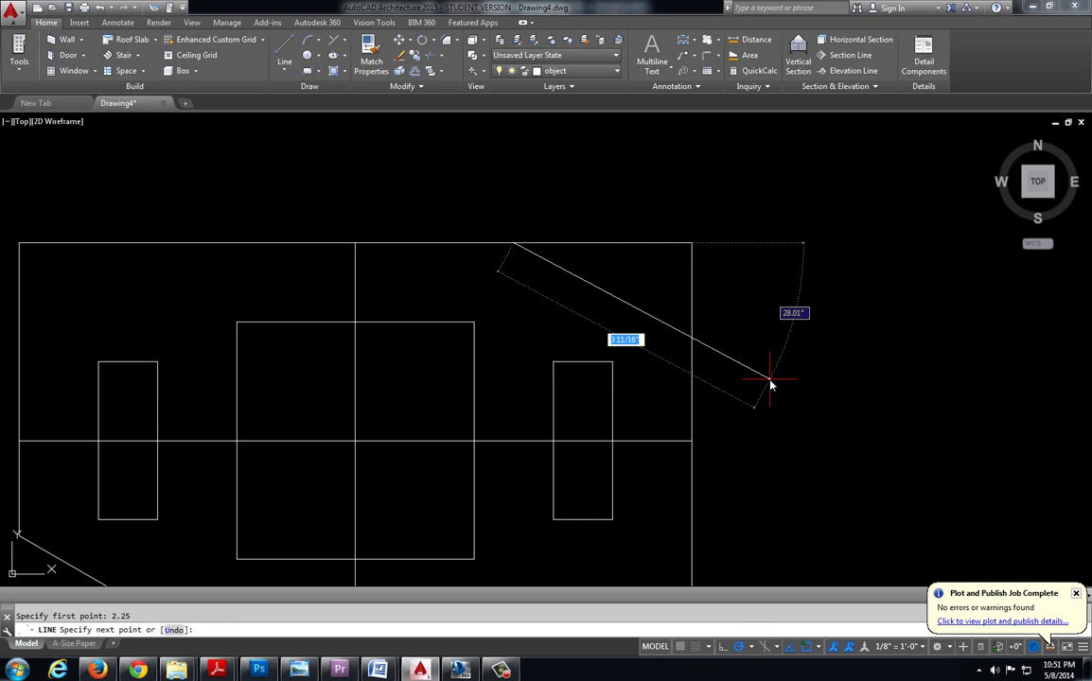
key("Tab")
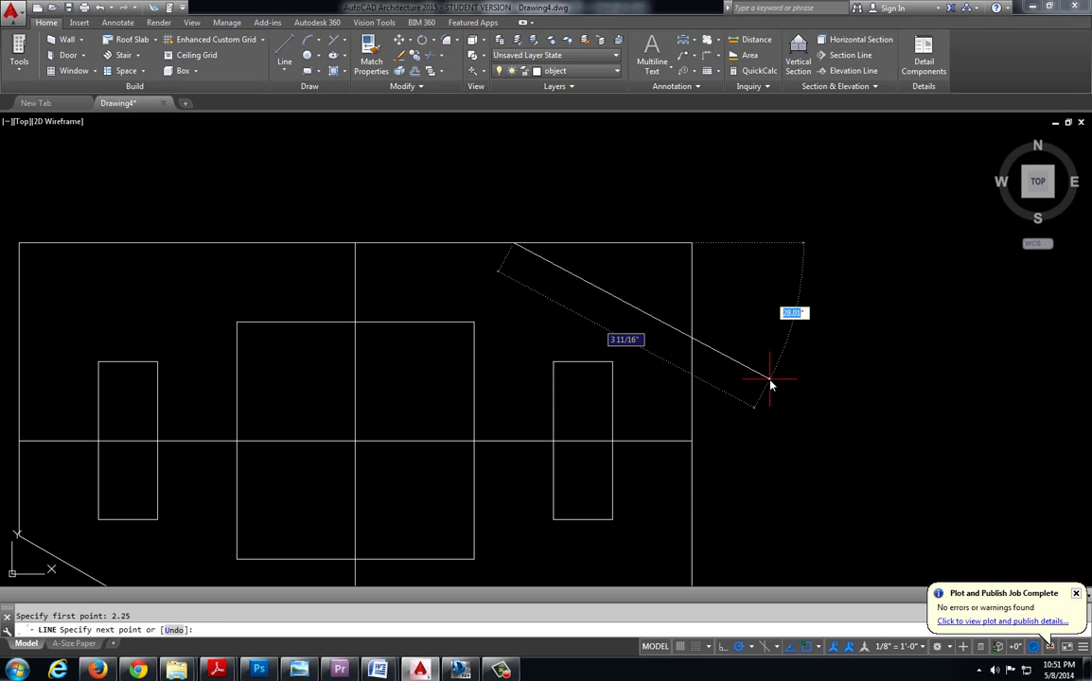
type("30")
key("Return")
key("Escape")
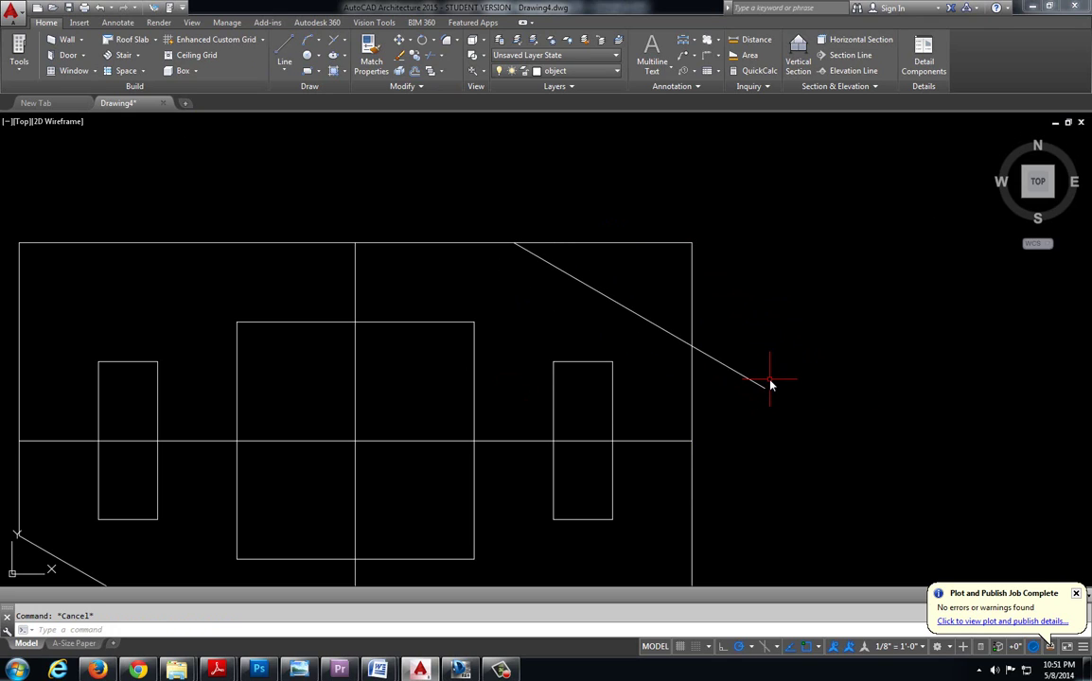
Trim off the diagonal's overhang and the outline's upper-right corner edge.
left_click(440, 55)
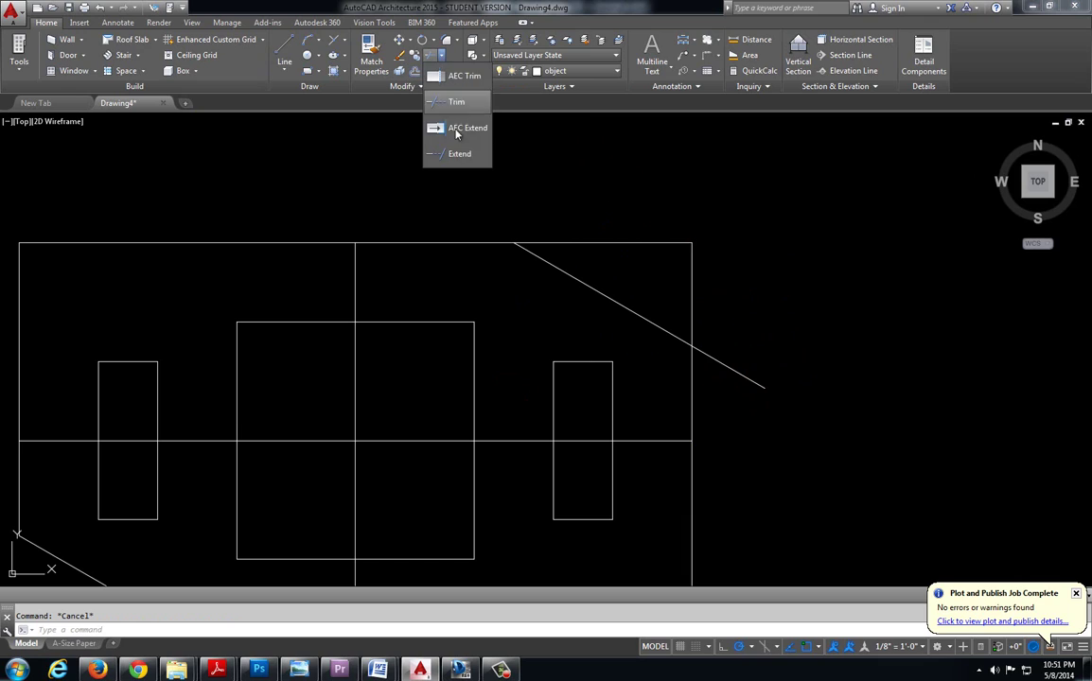
left_click(457, 102)
key("Return")
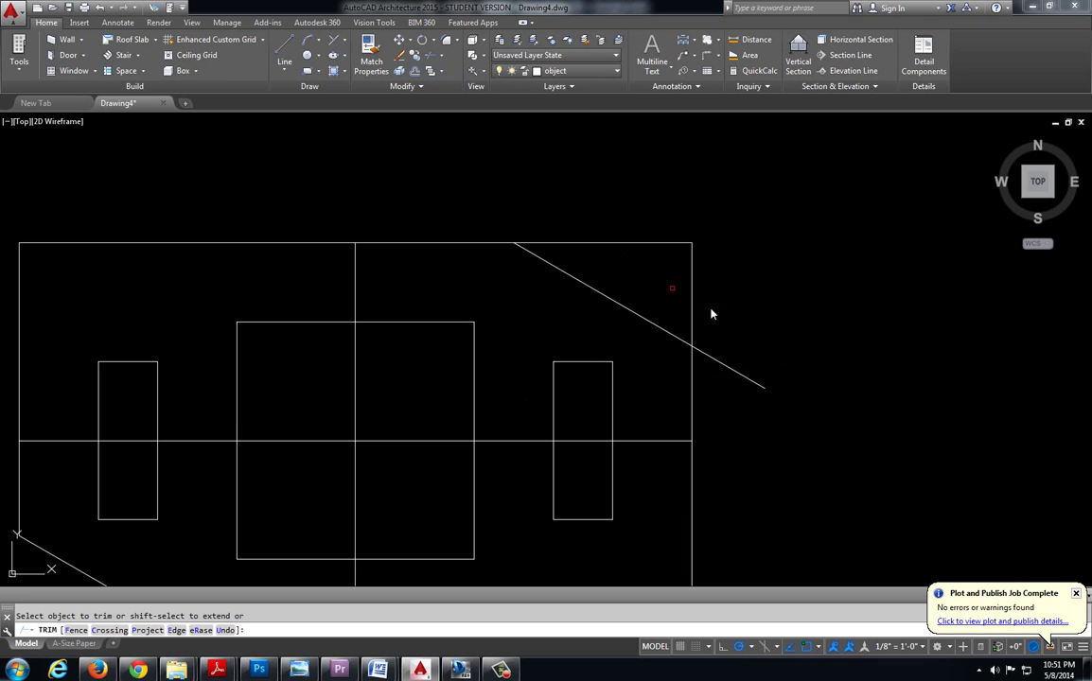
left_click(734, 370)
left_click(694, 313)
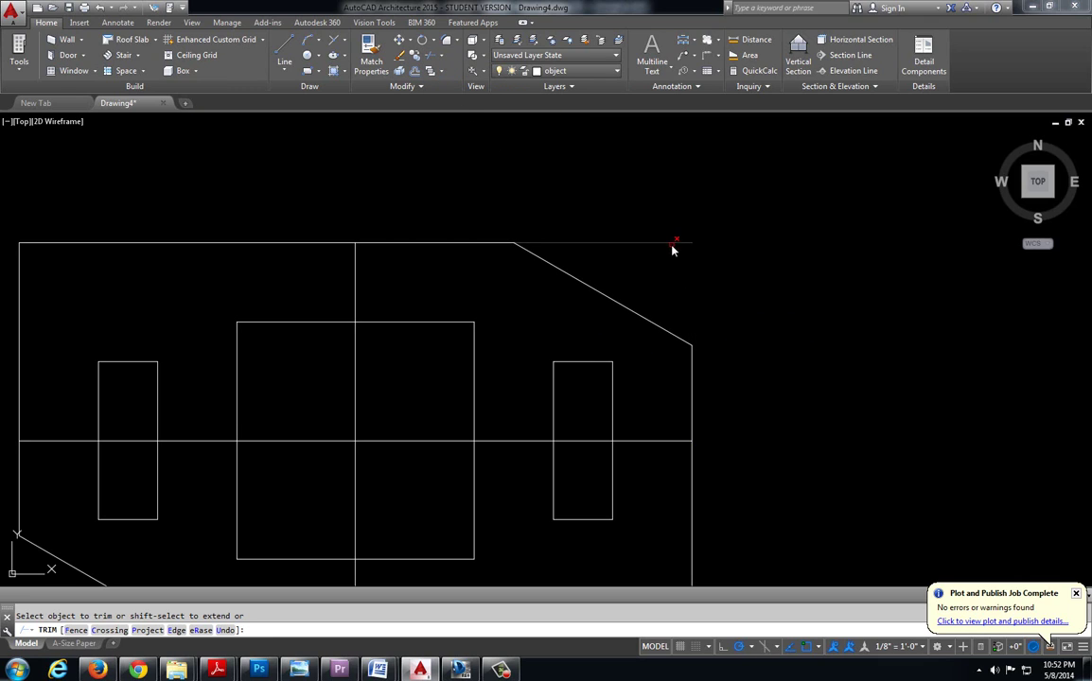
key("Escape")
scroll(831, 192, "down", 2)
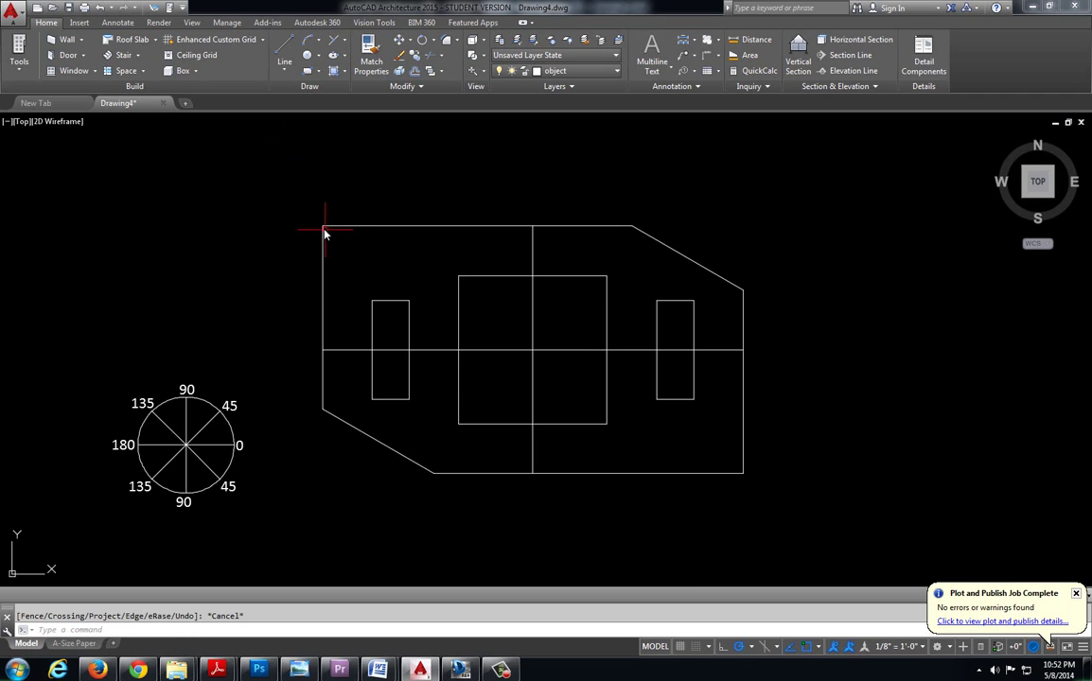
Draw the top-left chamfer line at 150°, starting 2.25 from the corner.
left_click(284, 52)
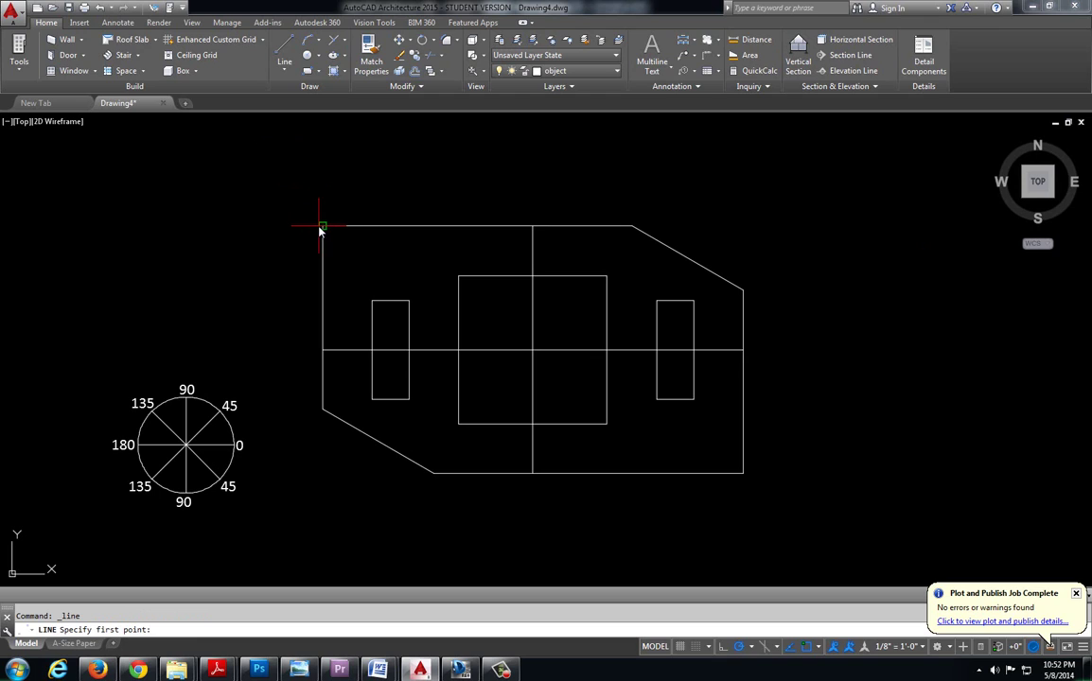
type("2")
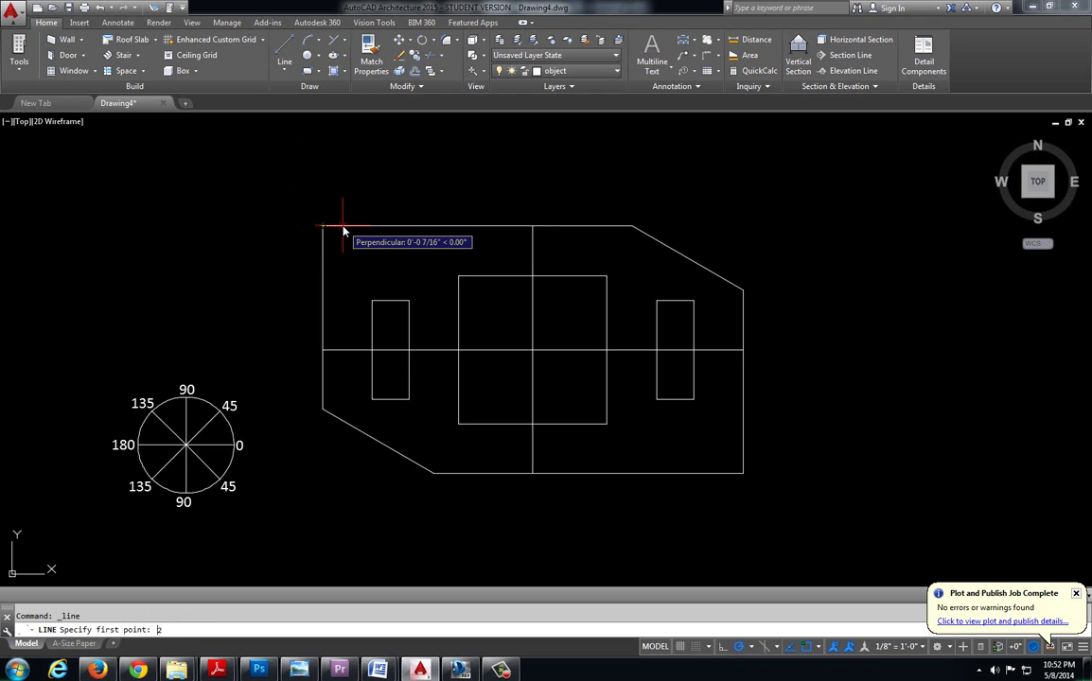
type(".25")
key("Return")
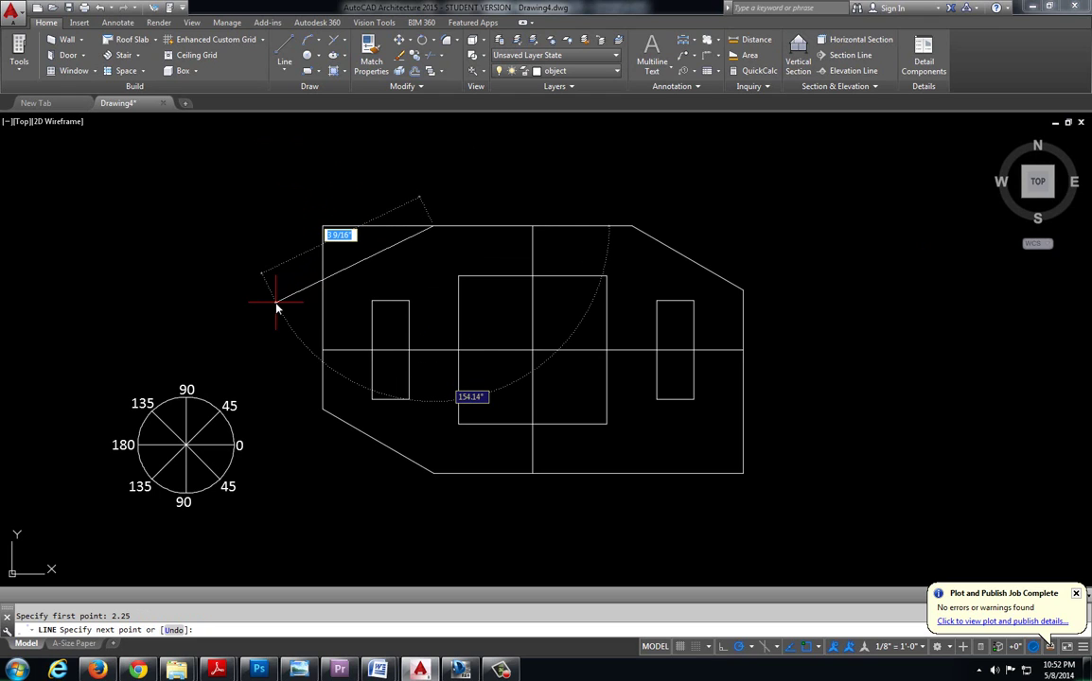
type("150")
key("Return")
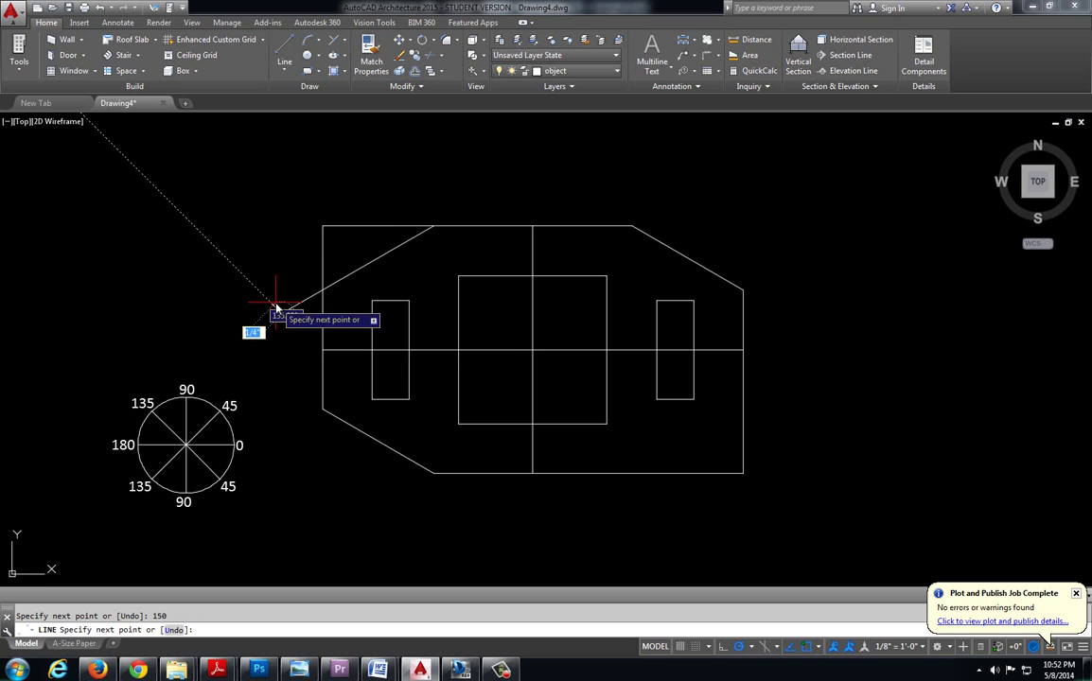
key("Escape")
Draw the bottom-right chamfer line at 30°, starting 2.25 from the corner.
left_click(283, 47)
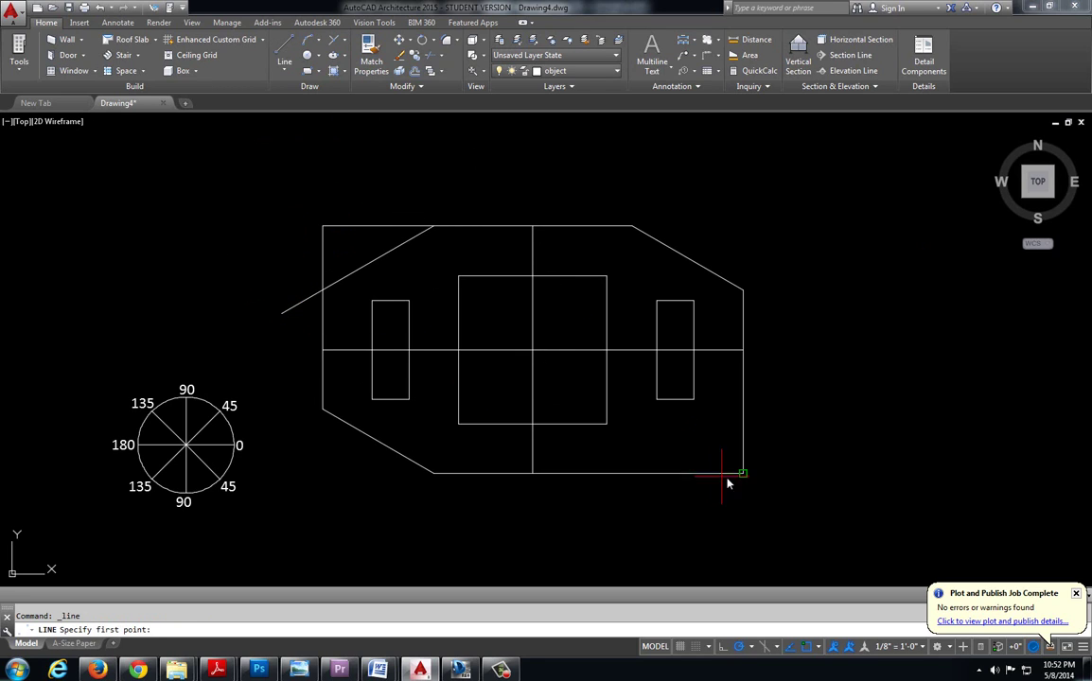
type("2.")
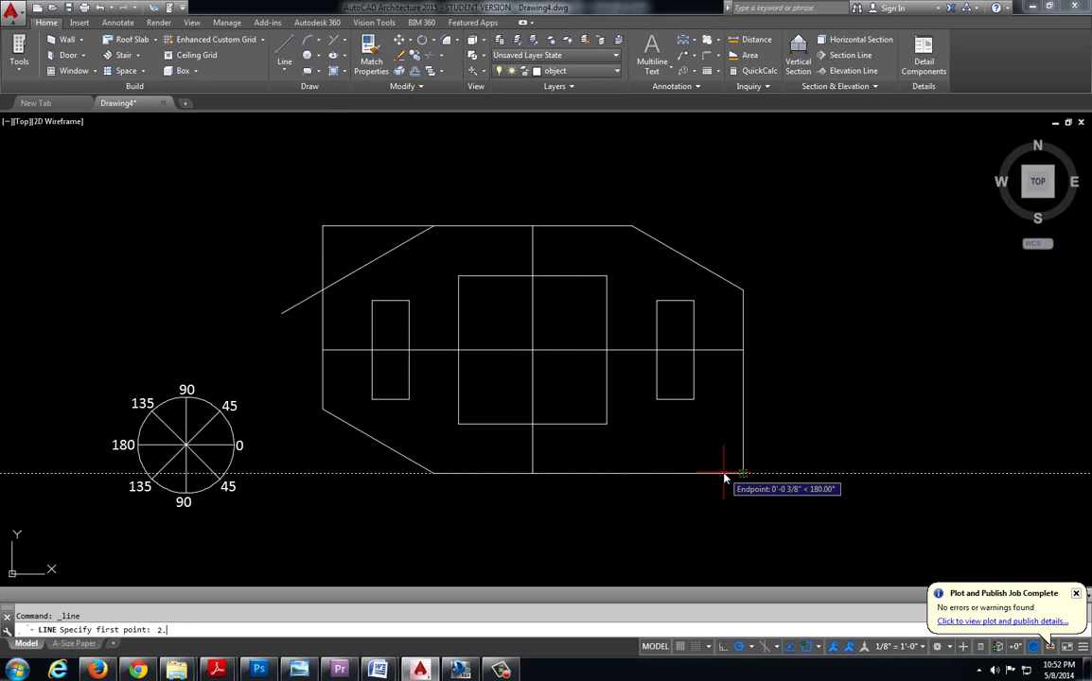
type("25")
key("Return")
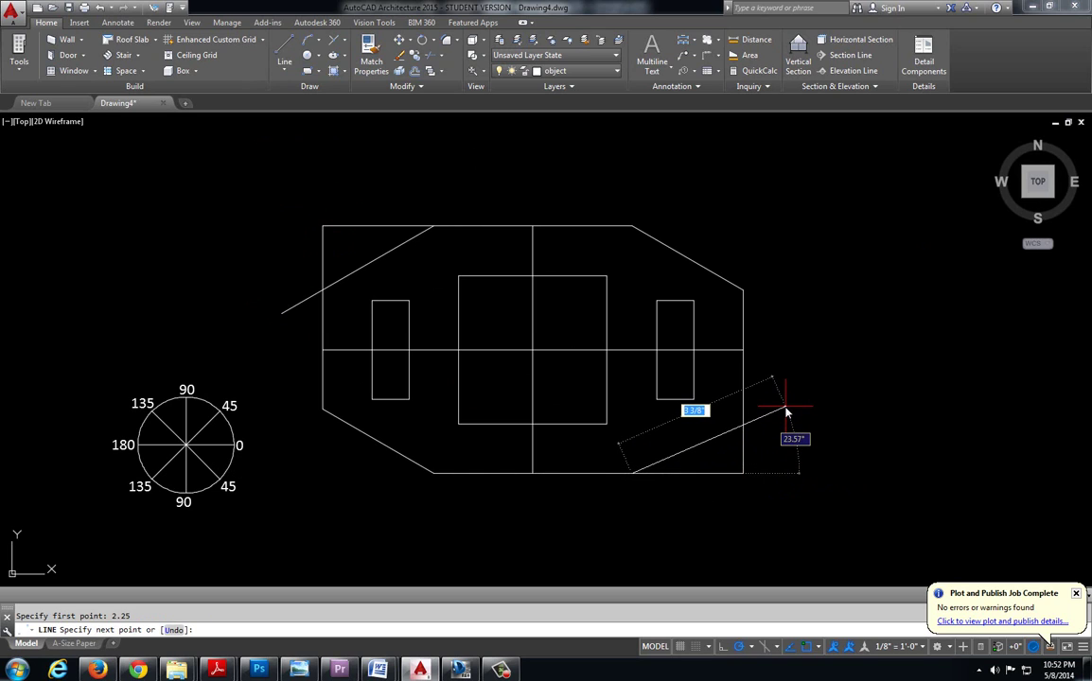
key("Tab")
type("30")
key("Return")
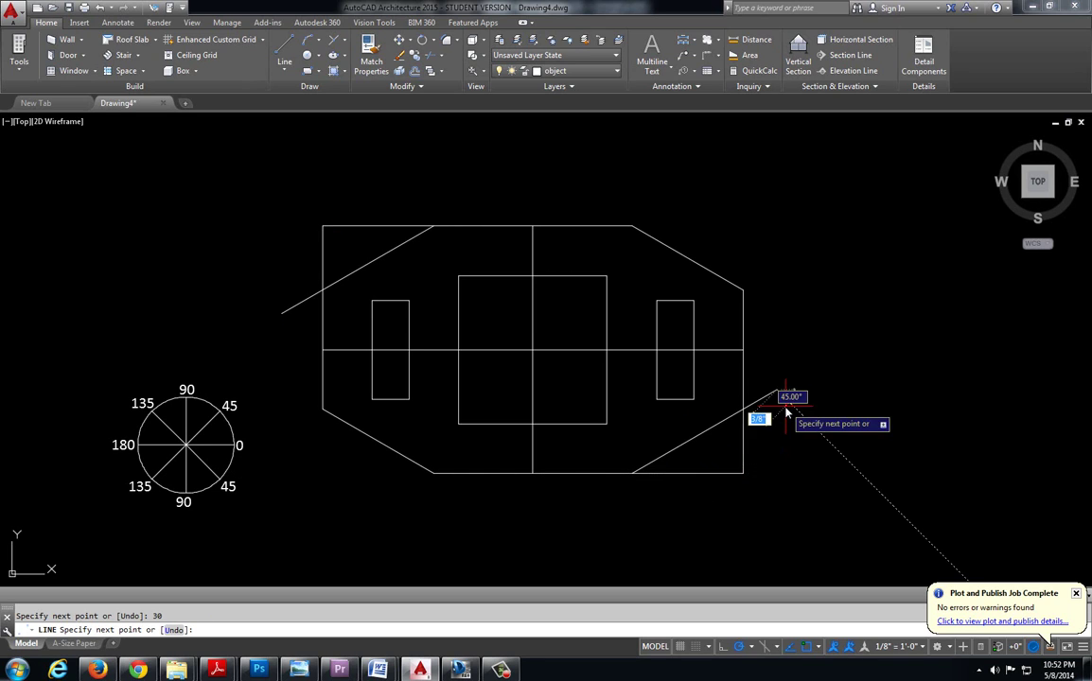
key("Escape")
Trim the top-left and bottom-right corner edges back to the new diagonals.
left_click(458, 40)
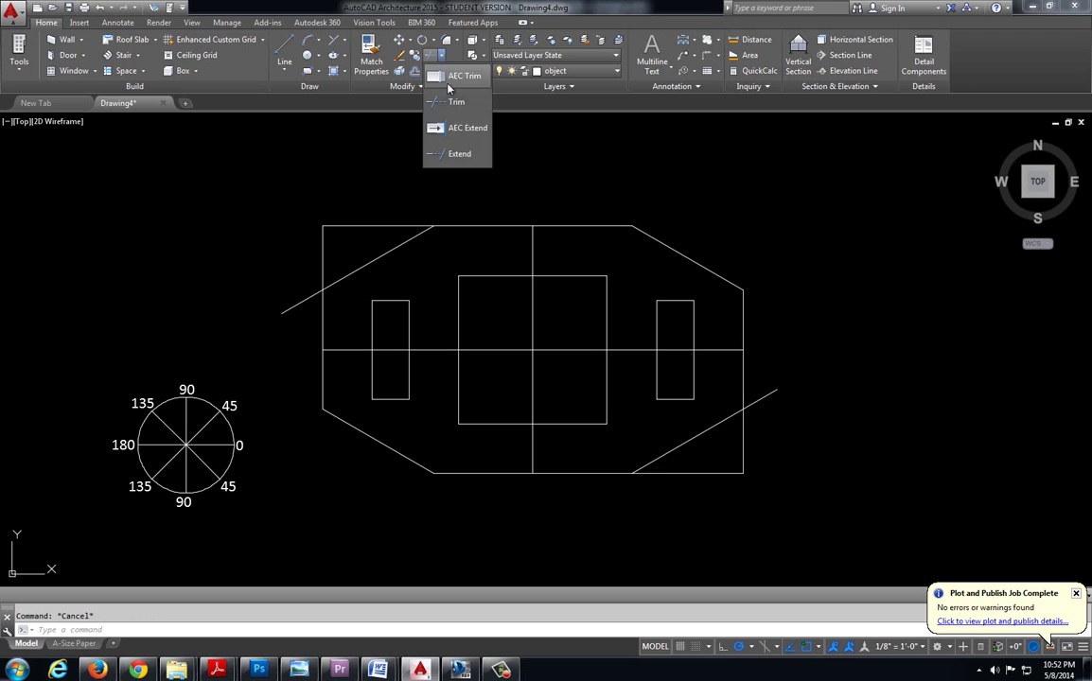
key("Return")
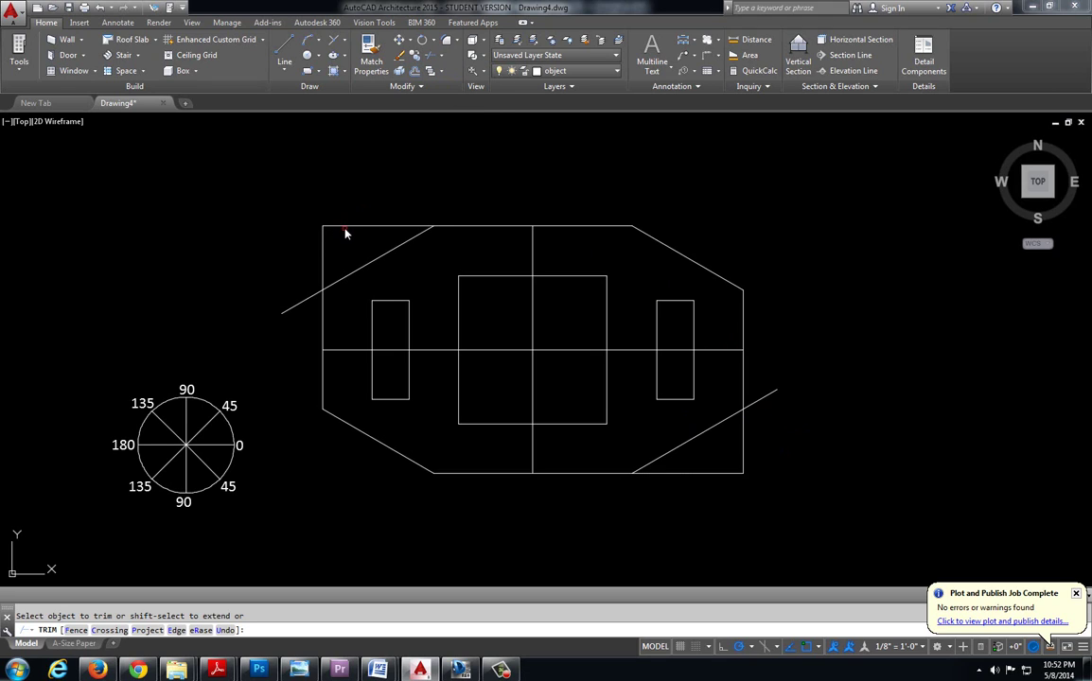
left_click(334, 226)
left_click(324, 246)
left_click(743, 427)
left_click(724, 474)
key("Return")
key("Return")
key("Return")
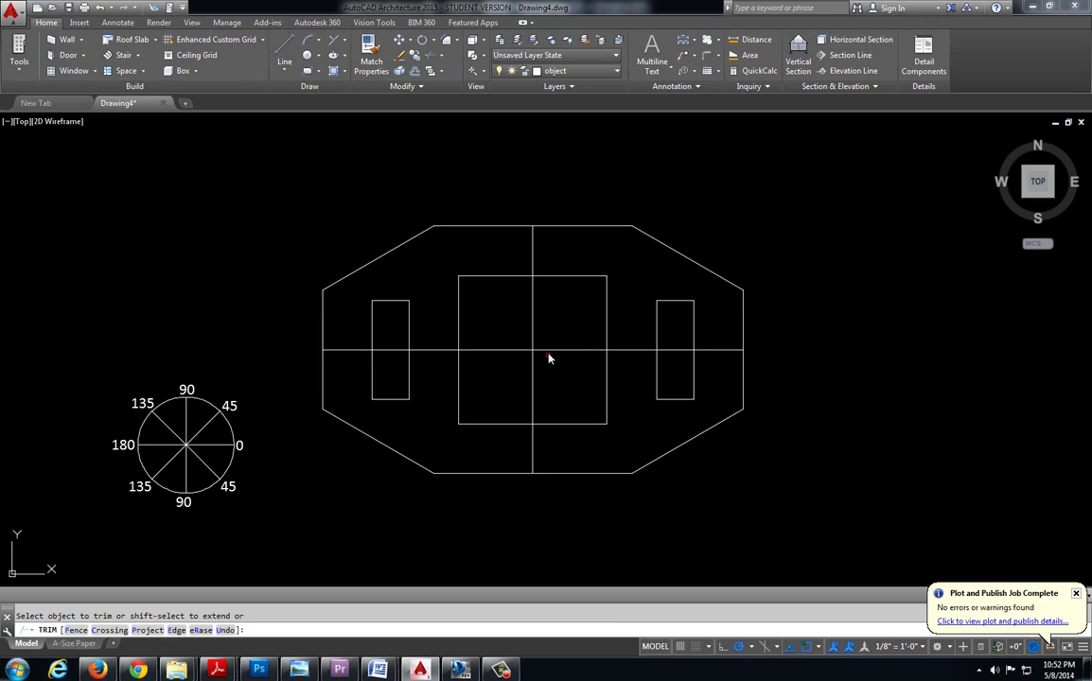
Delete the horizontal and vertical centre lines.
key("Escape")
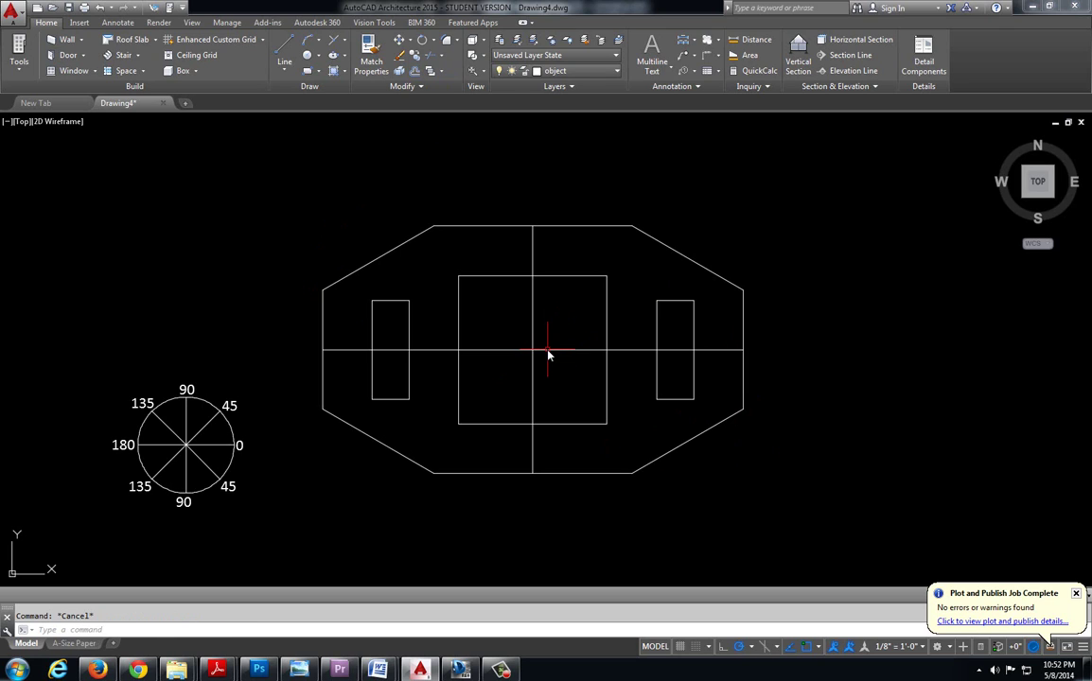
left_click(550, 352)
key("Delete")
left_click(534, 348)
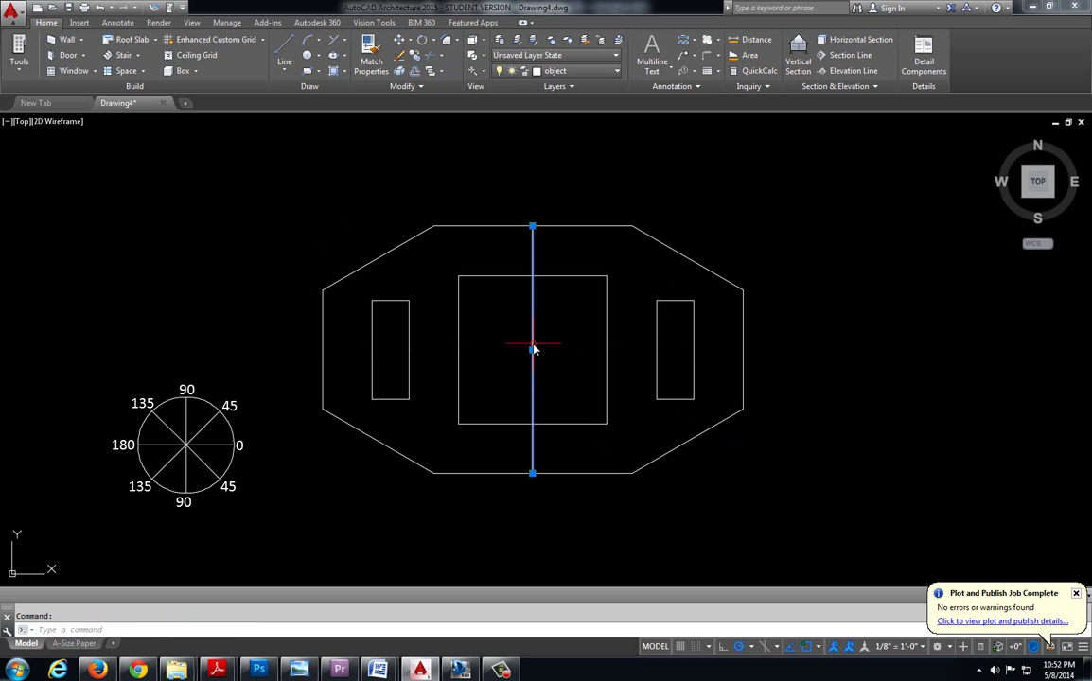
key("Delete")
Delete the angle reference circle and fit the plate in the view.
left_click_drag(252, 372, 122, 535)
key("Delete")
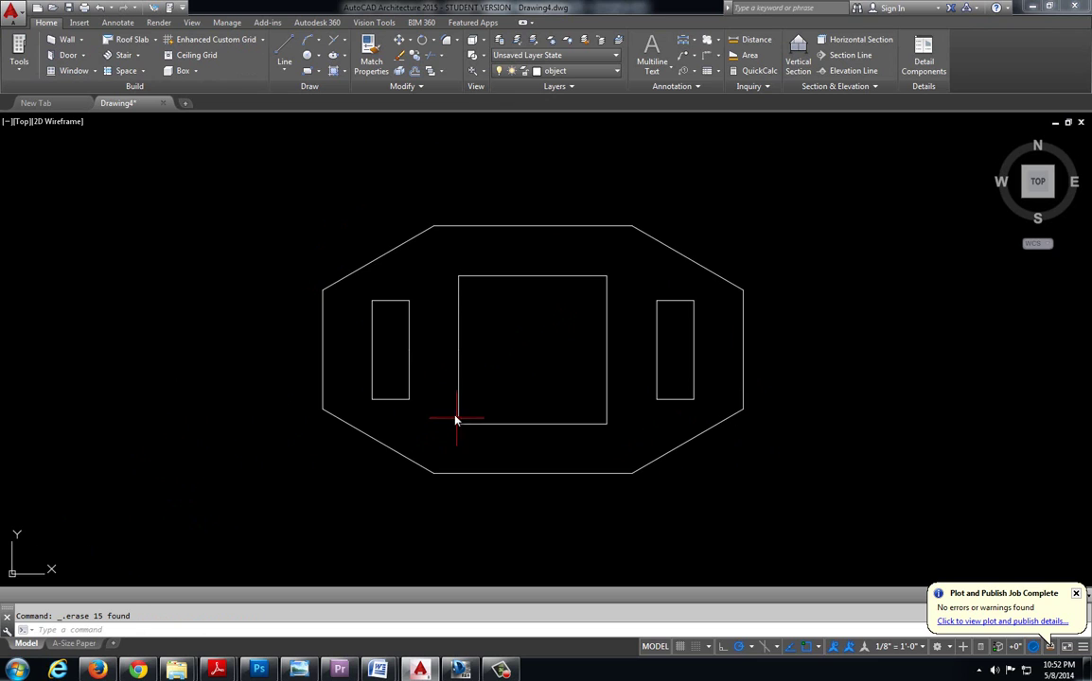
middle_click_drag(456, 420, 395, 405)
scroll(396, 405, "up", 2)
middle_click(449, 388)
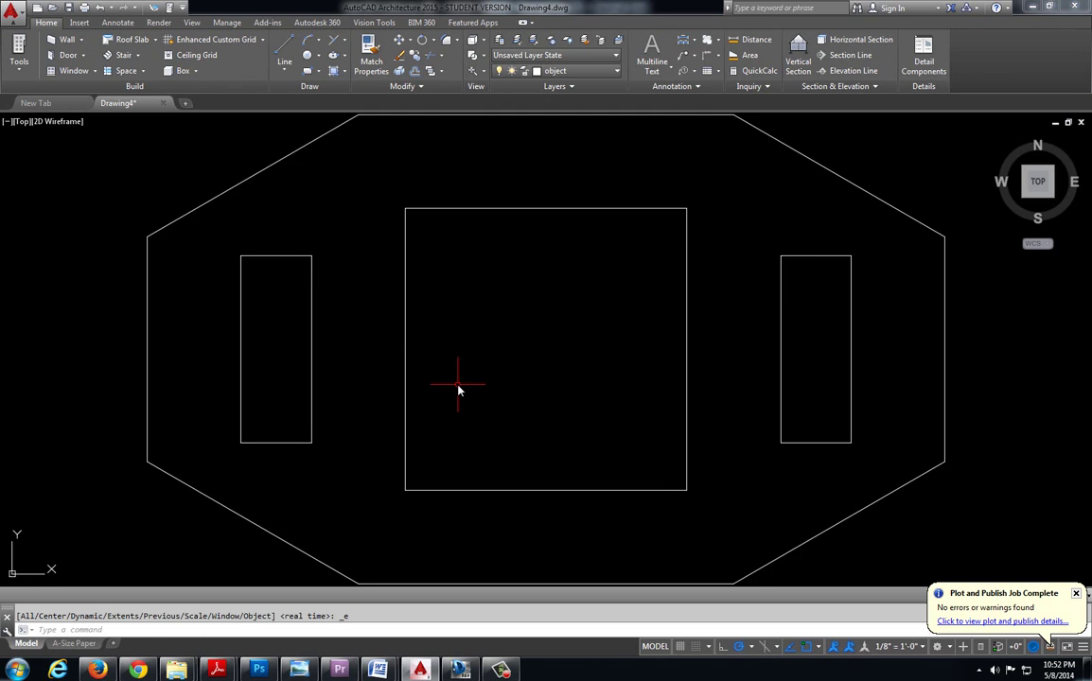
scroll(470, 383, "down", 2)
middle_click_drag(471, 382, 485, 378)
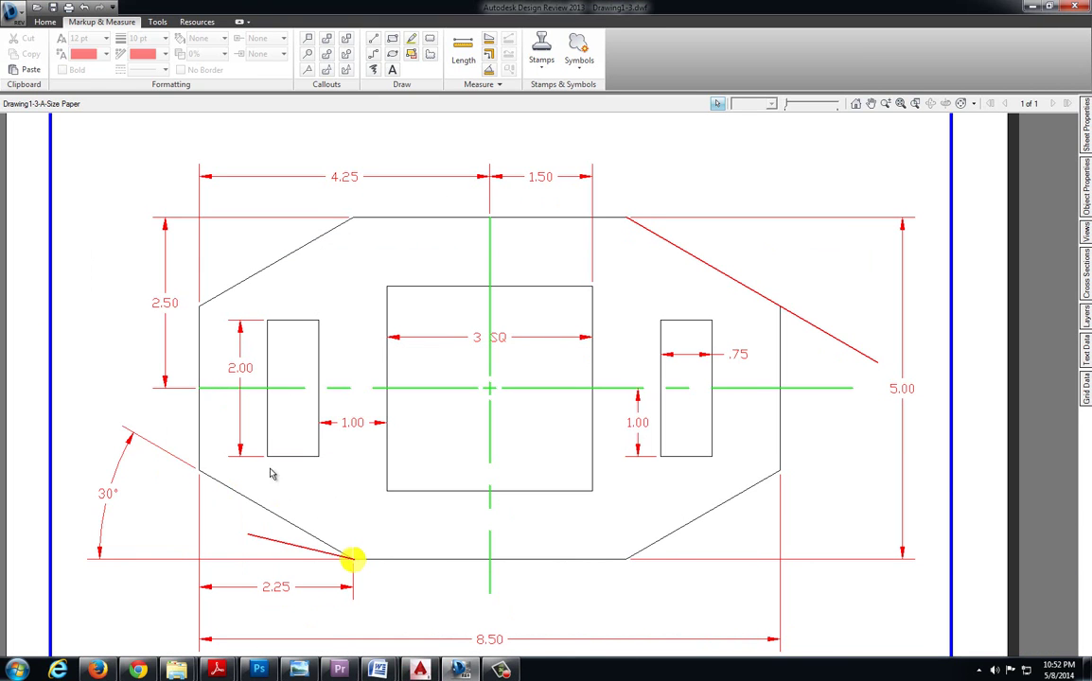
Zoom out on the reference sheet and close the Markup Properties and Markups panels.
scroll(370, 503, "down", 1)
scroll(371, 504, "down", 1)
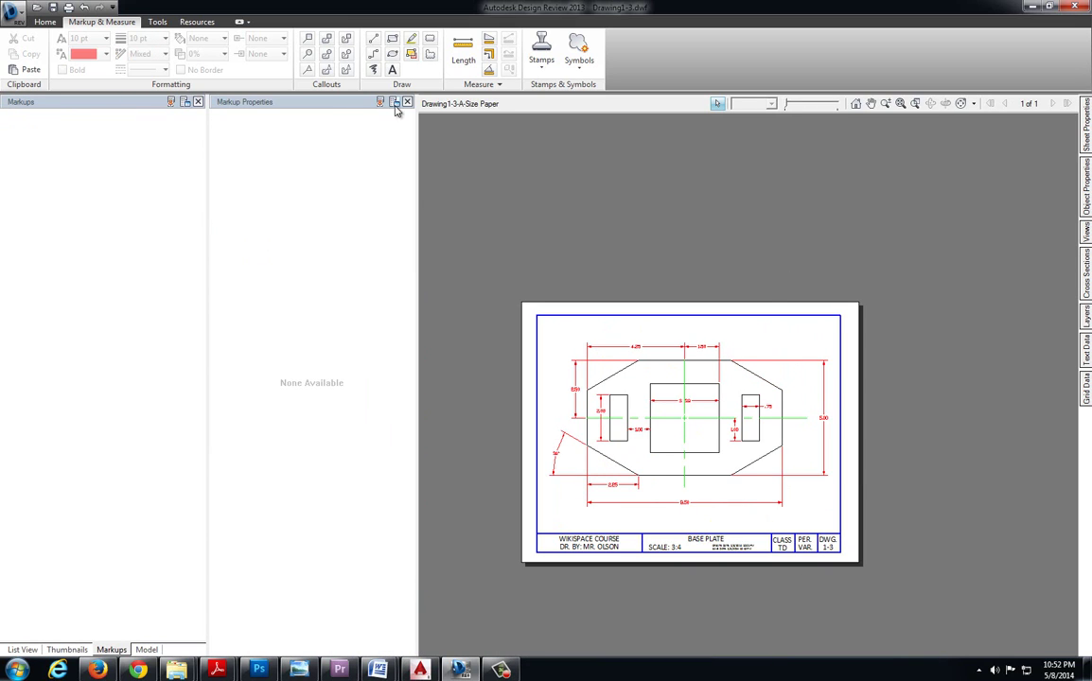
left_click(395, 103)
left_click(185, 101)
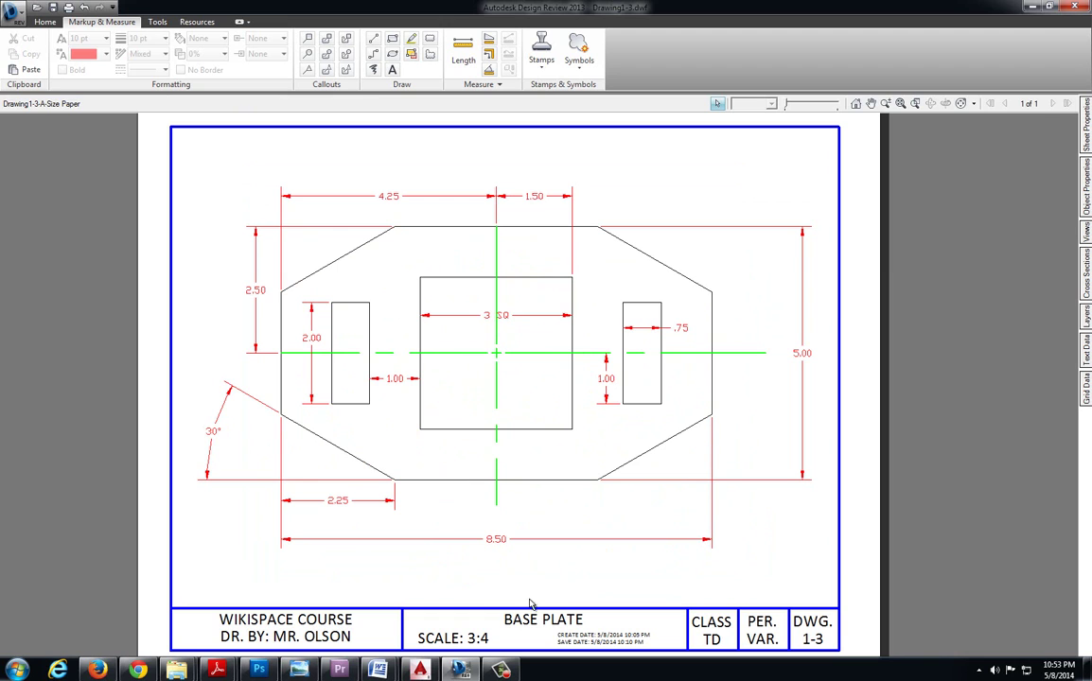
key("alt+Tab")
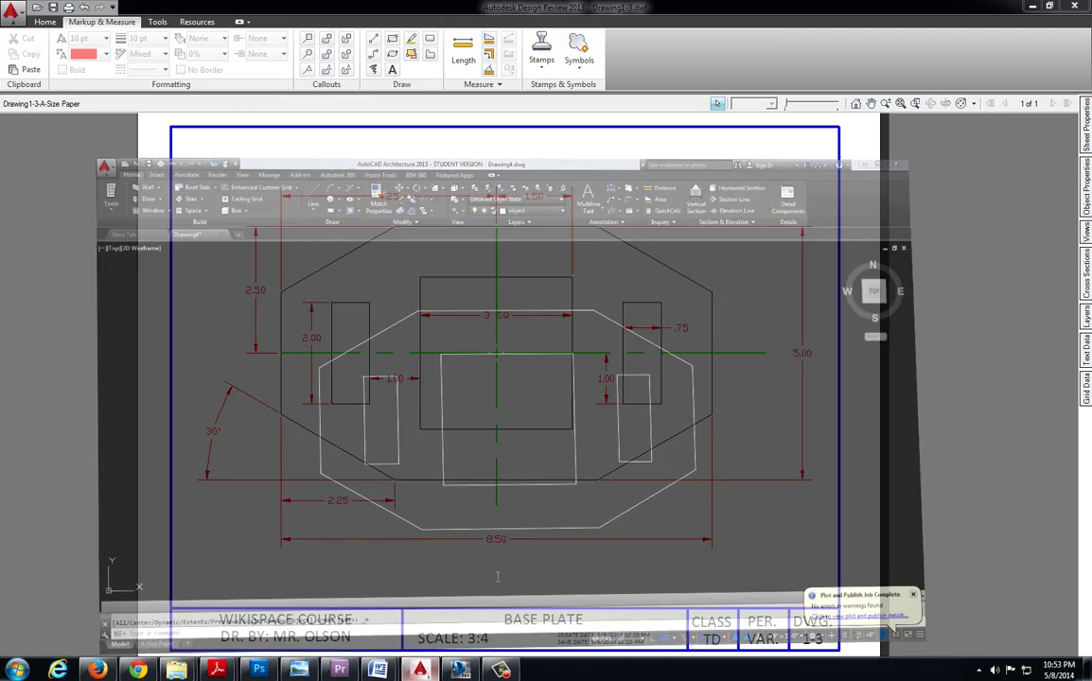
Use Save As from the application menu to save the drawing as Olson1-3.
left_click(12, 11)
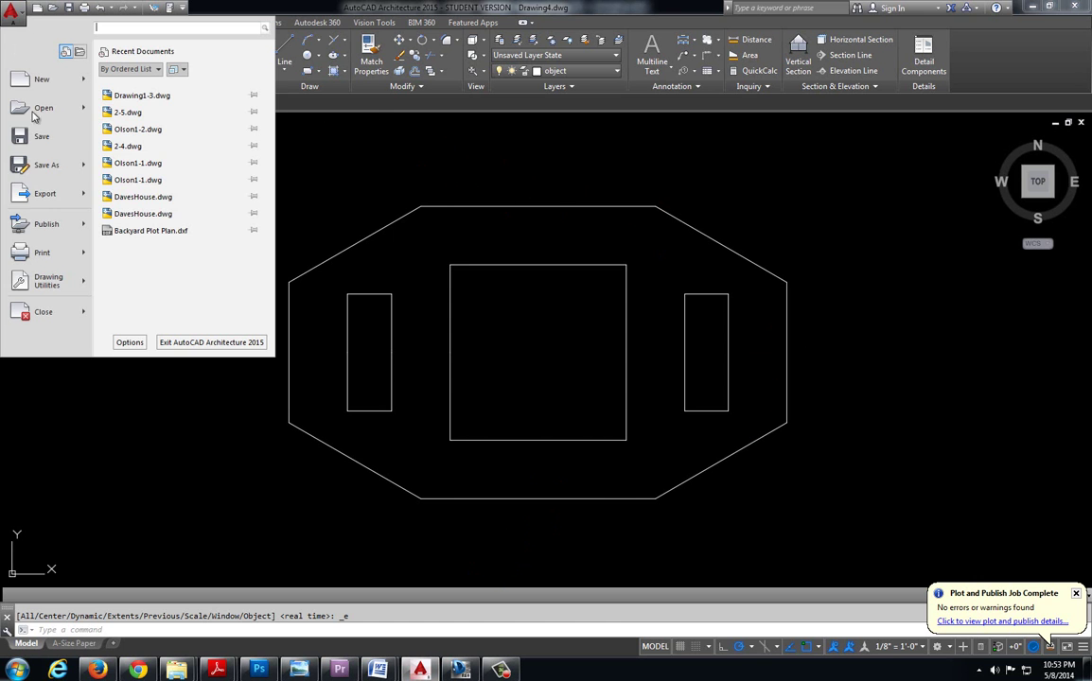
left_click(43, 165)
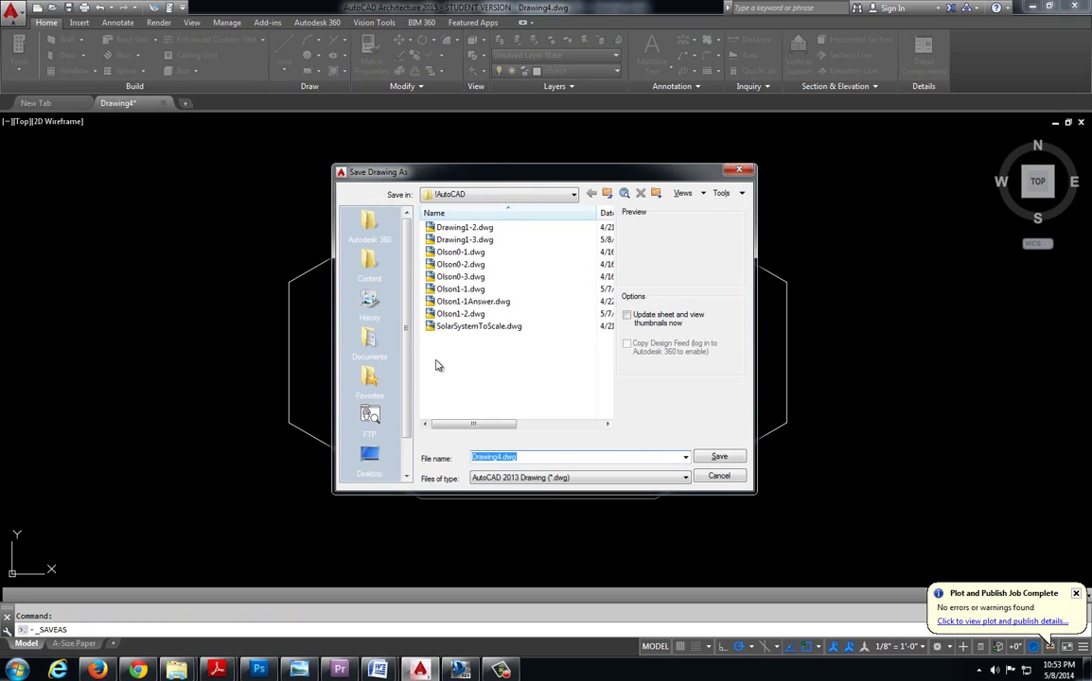
type("oLS")
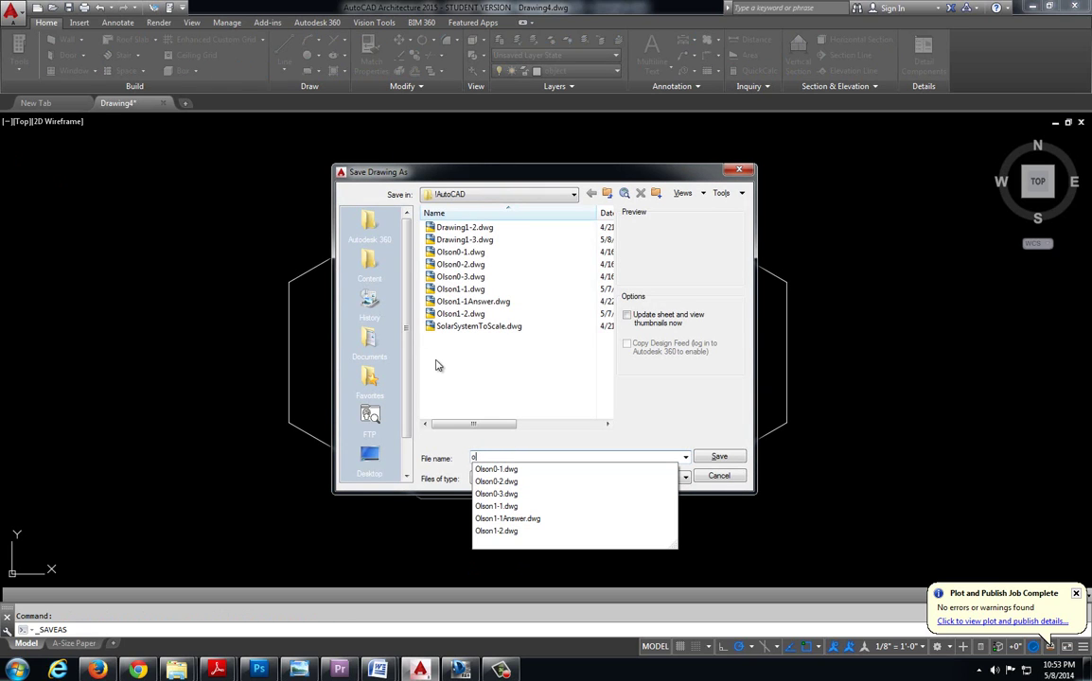
key("BackSpace")
type("Olson1")
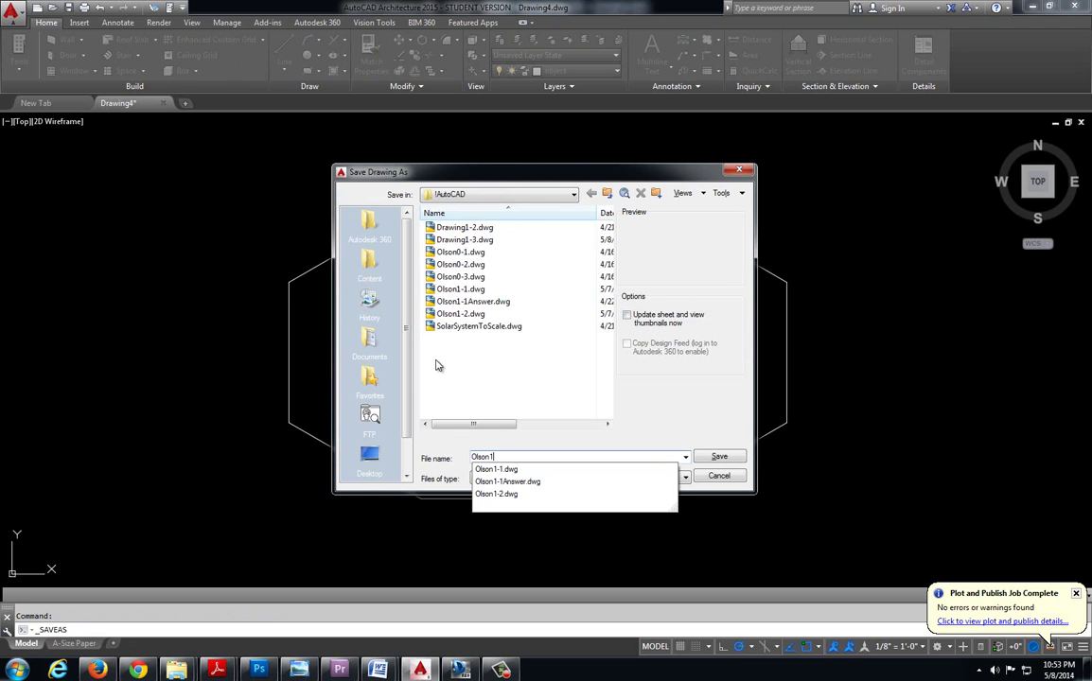
type("-3")
key("Return")
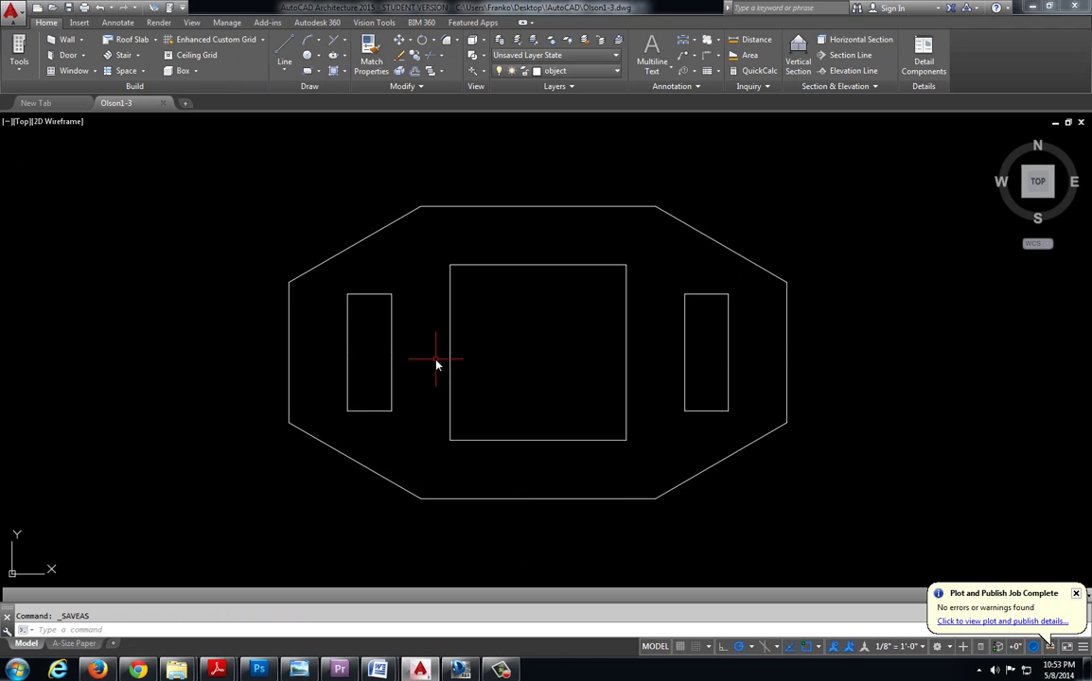